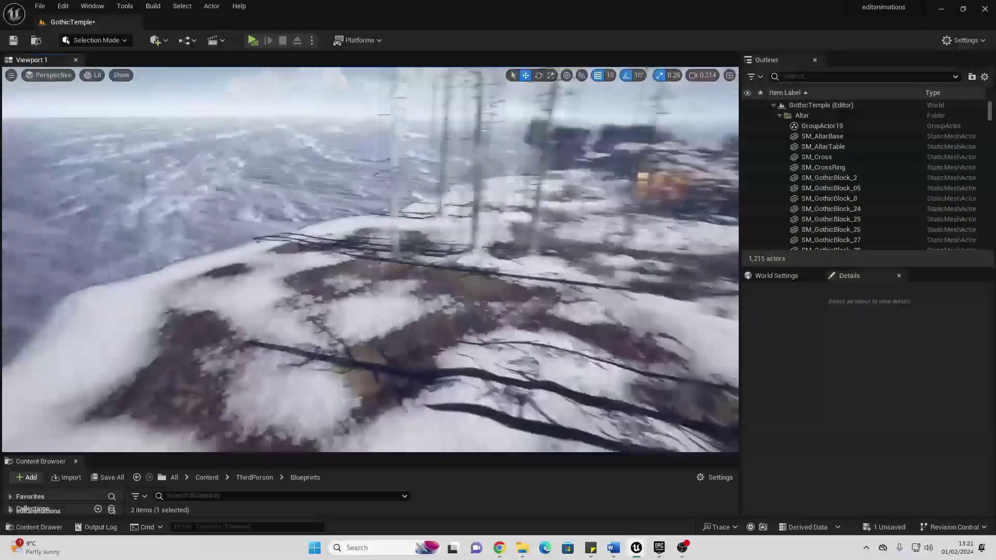
Step: Store a viewpoint of the snowy GothicTemple level as camera bookmark 1 and return to that bookmark
right_drag(370, 260, 399, 212)
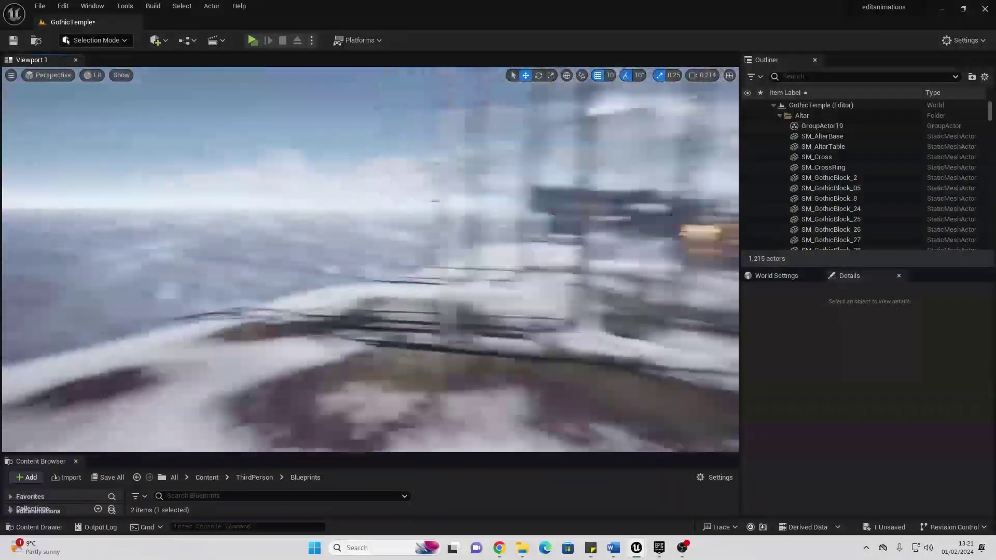
mouse_move(455, 280)
right_down()
mouse_move(488, 299)
mouse_move(441, 285)
mouse_move(454, 280)
right_up()
key(ctrl+1)
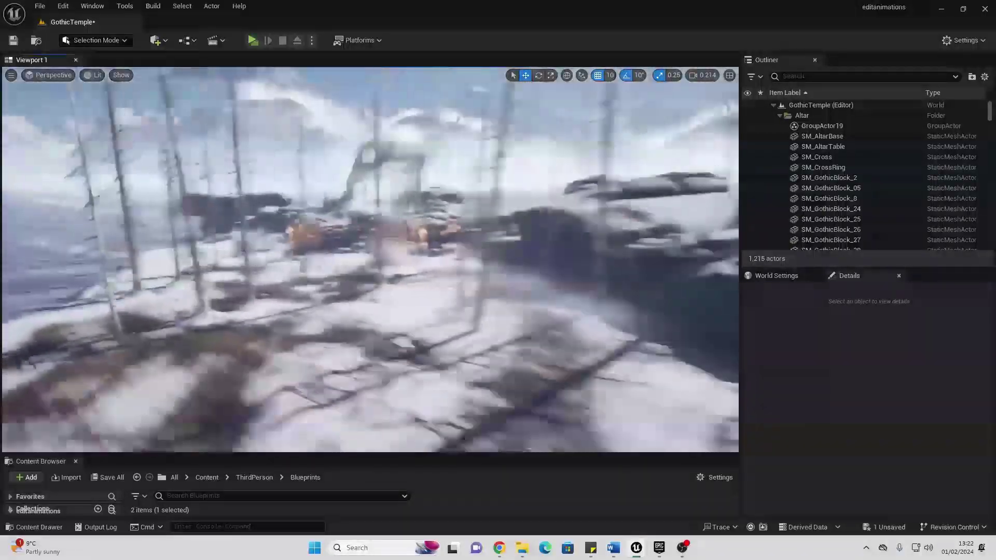
key(1)
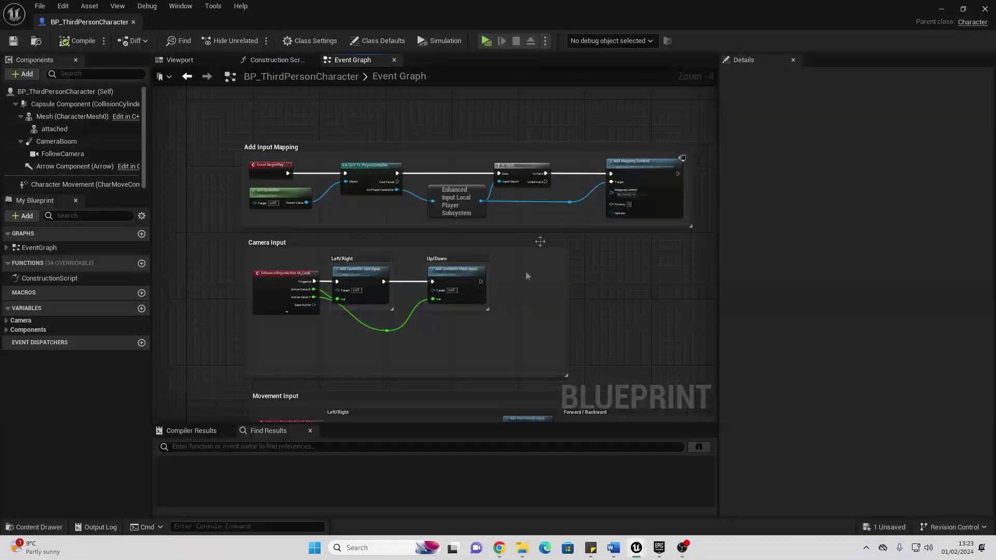
Step: Bookmark the Add Input Mapping section of the character's Event Graph under the name New Bookmark
right_drag(611, 350, 614, 380)
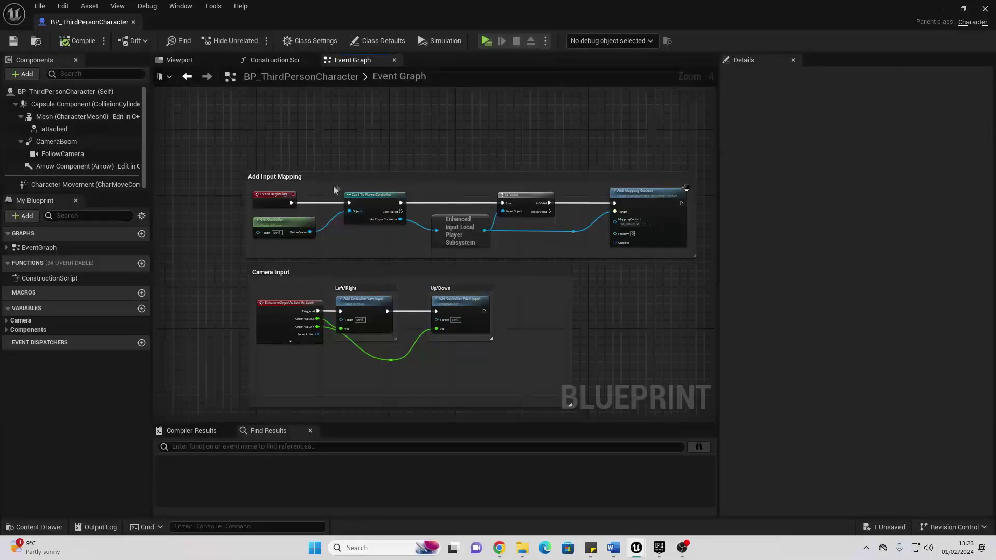
scroll(351, 164, up, 1)
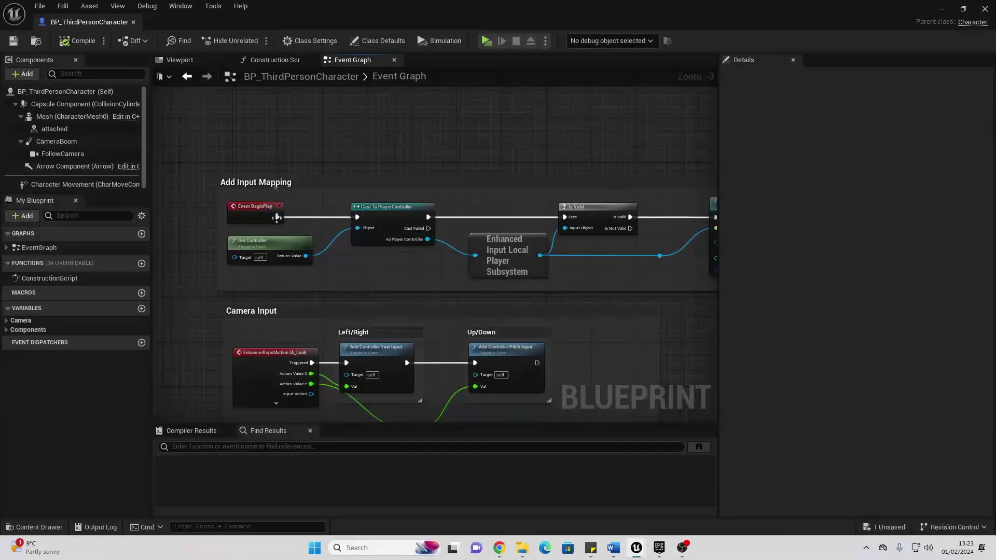
click(170, 80)
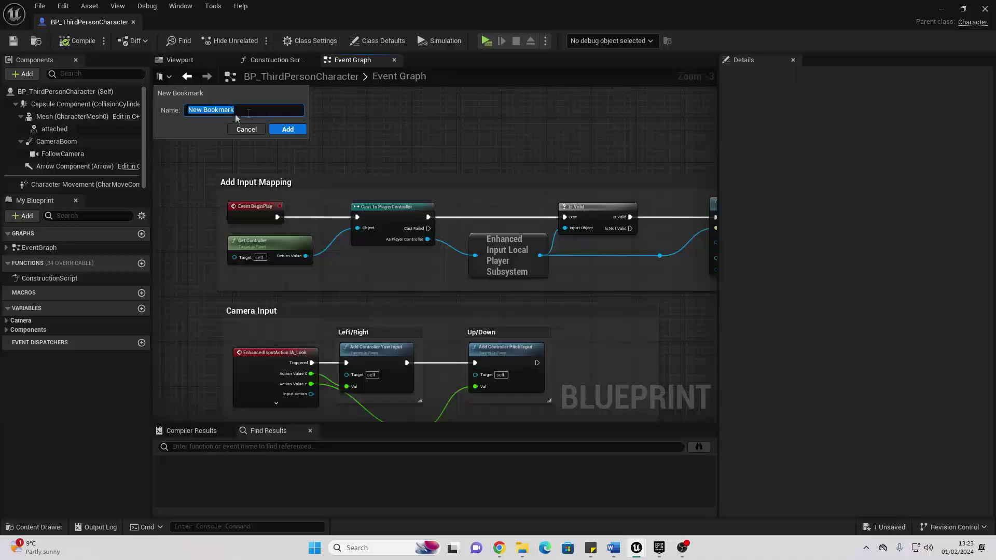
click(290, 129)
Step: Display the blueprint's list of bookmarks and select New Bookmark in the EventGraph
scroll(353, 138, down, 4)
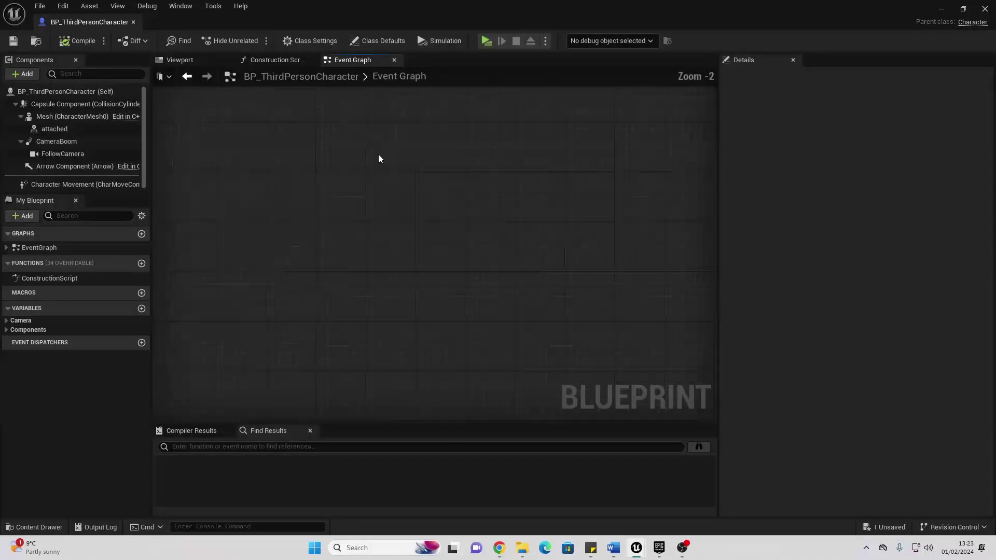
click(191, 9)
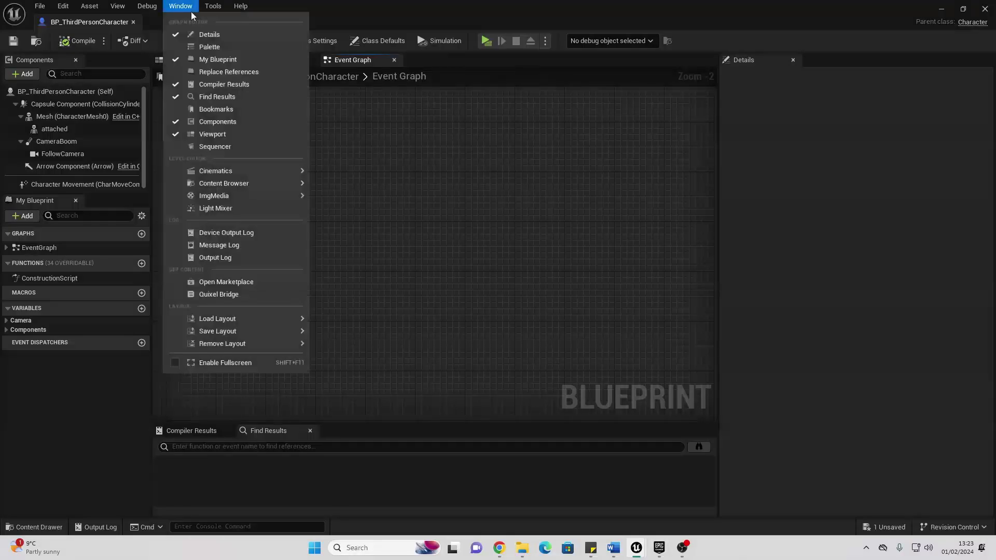
click(221, 110)
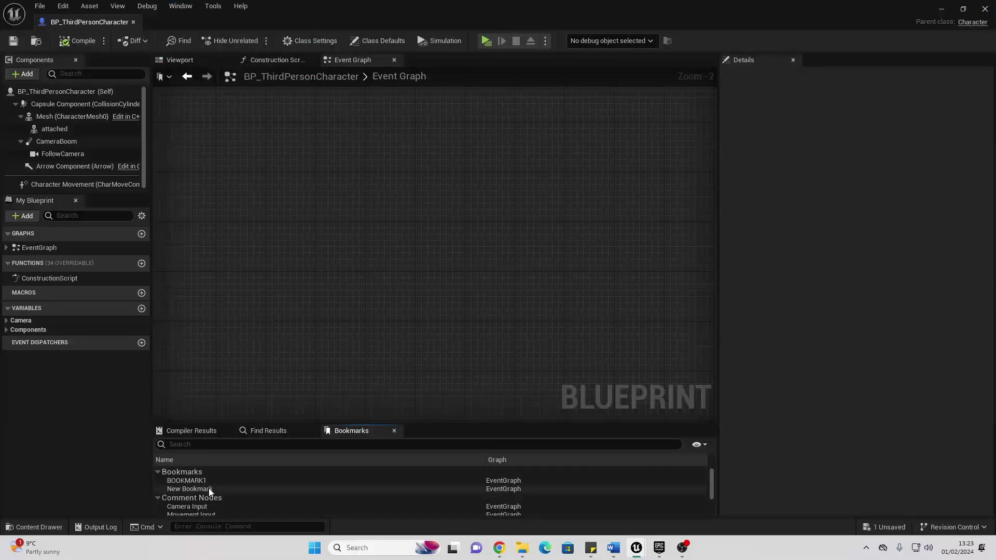
click(201, 490)
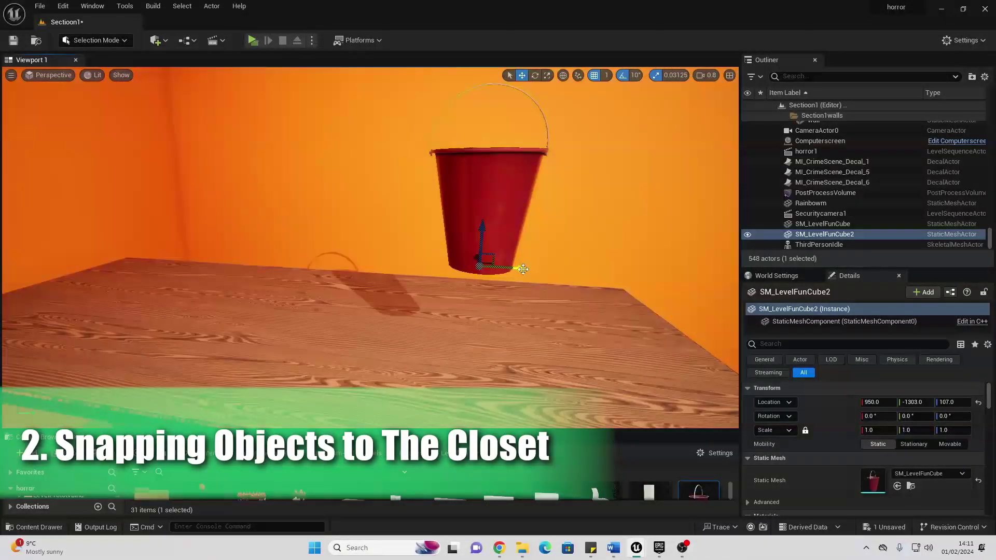
Step: Reposition the red bucket SM_LevelFunCube2 just above the wooden table, at about Y -1322 and Z 95
drag(523, 269, 419, 263)
right_drag(506, 205, 446, 226)
mouse_move(531, 196)
mouse_down()
mouse_move(529, 332)
mouse_move(534, 186)
mouse_move(527, 195)
mouse_up()
right_drag(527, 196, 413, 183)
drag(363, 171, 356, 295)
mouse_move(448, 291)
right_down()
mouse_move(519, 332)
mouse_move(457, 306)
mouse_move(467, 317)
mouse_move(450, 295)
right_up()
drag(424, 318, 381, 280)
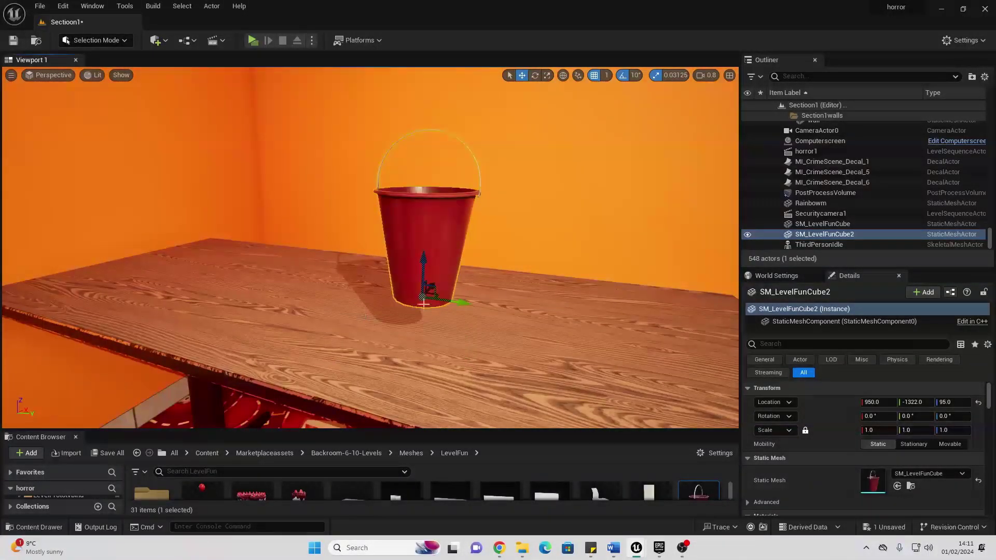
Step: Move the bucket off the table to about X 897, Y -1339, snap it down to the floor and raise it again
drag(452, 304, 371, 290)
drag(345, 259, 362, 328)
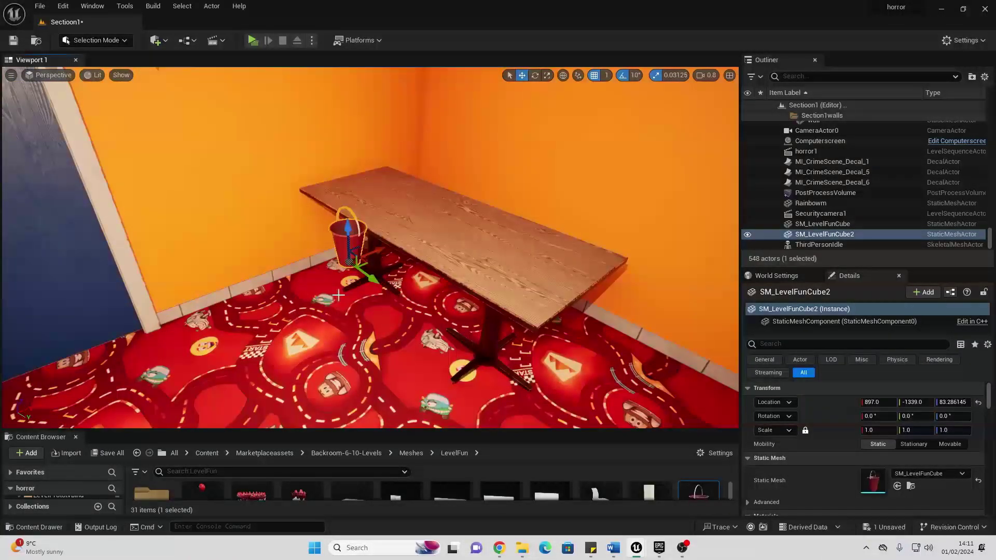
key(End)
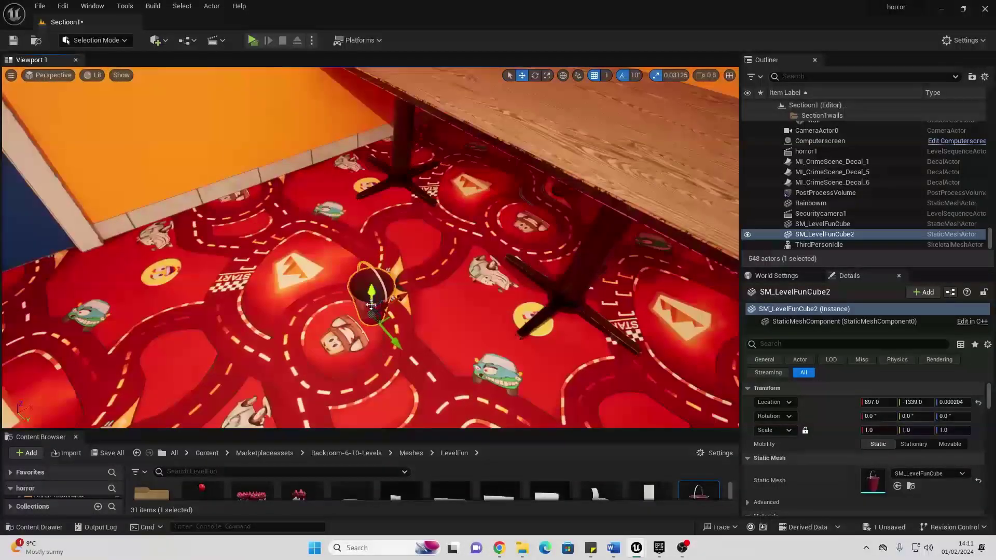
drag(373, 290, 372, 244)
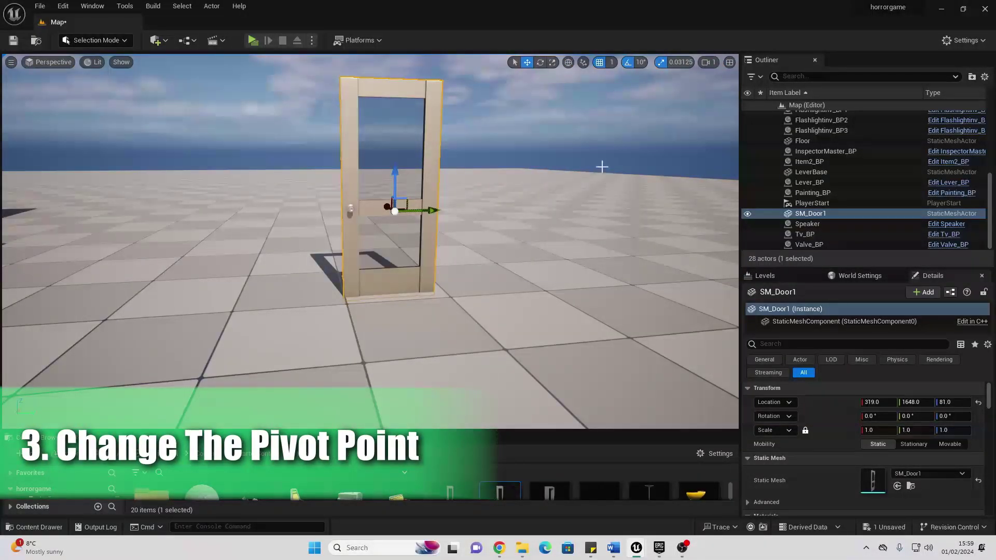
Step: Move the door SM_Door1 along the X axis to about X 613
right_drag(402, 196, 529, 219)
drag(411, 264, 287, 203)
right_drag(287, 203, 207, 186)
mouse_move(387, 196)
right_down()
mouse_move(441, 190)
mouse_move(389, 197)
right_up()
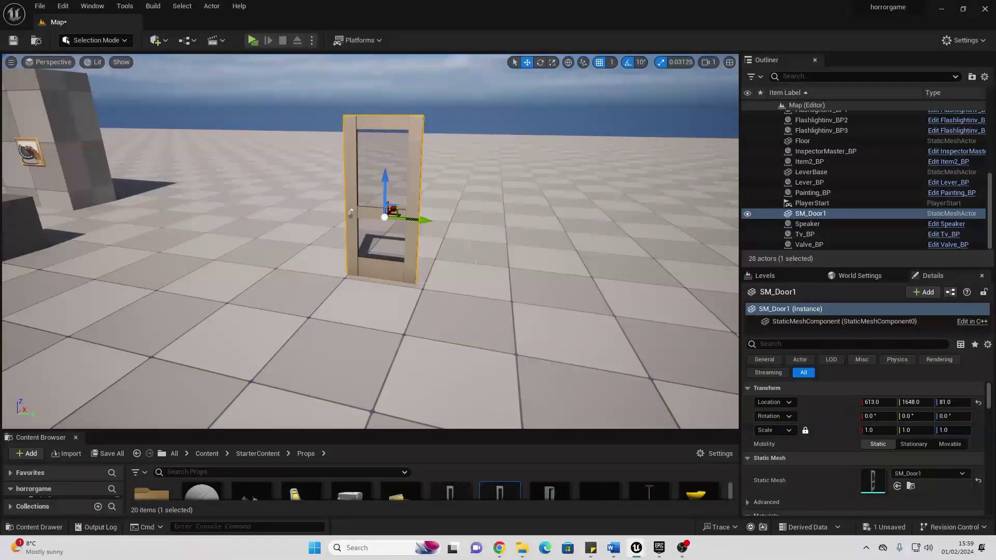
mouse_move(372, 279)
right_down()
mouse_move(390, 255)
mouse_move(373, 273)
mouse_move(398, 271)
mouse_move(384, 270)
right_up()
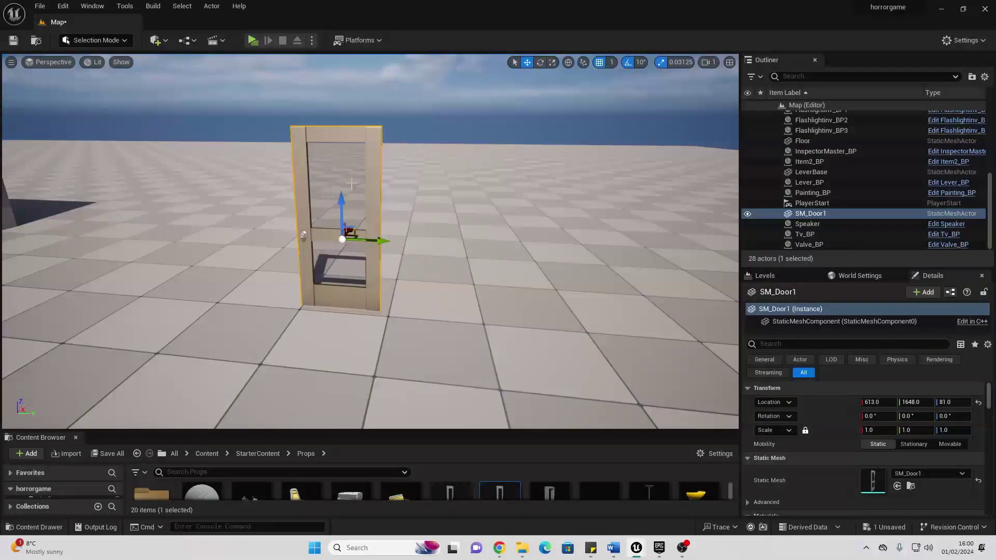
Step: In Modeling mode, use Edit Pivot to place SM_Door1's pivot at its lower corner opposite the knob, at 613, 1687, -5
click(108, 41)
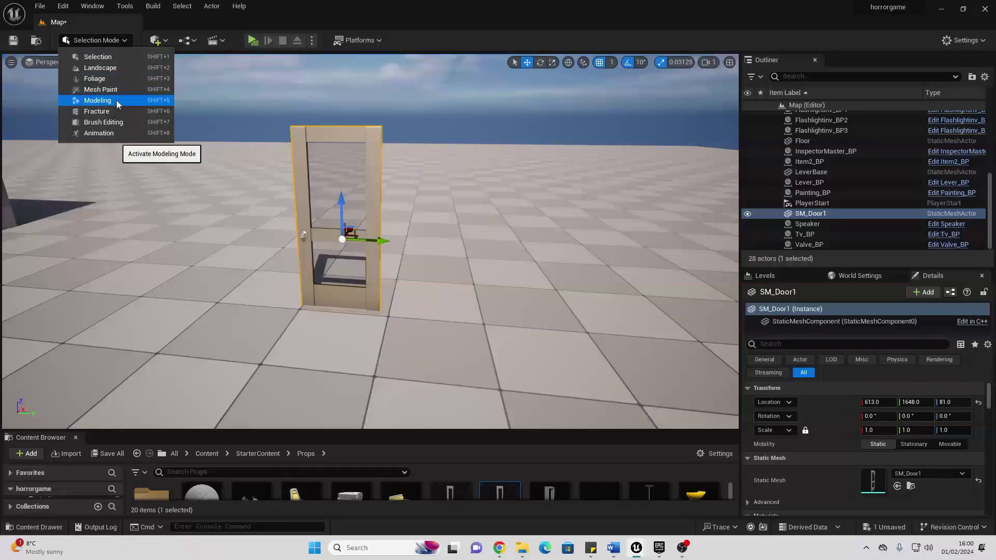
click(99, 100)
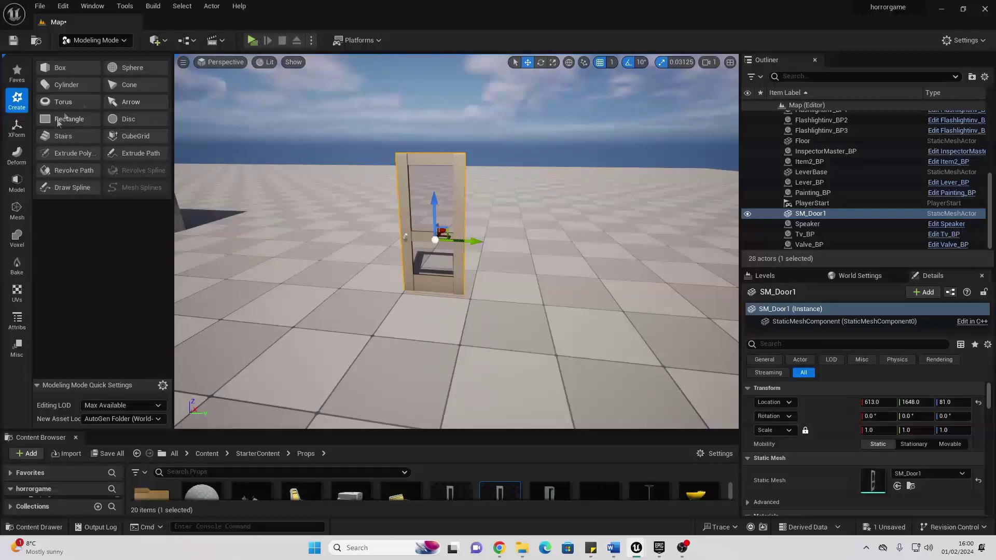
click(17, 128)
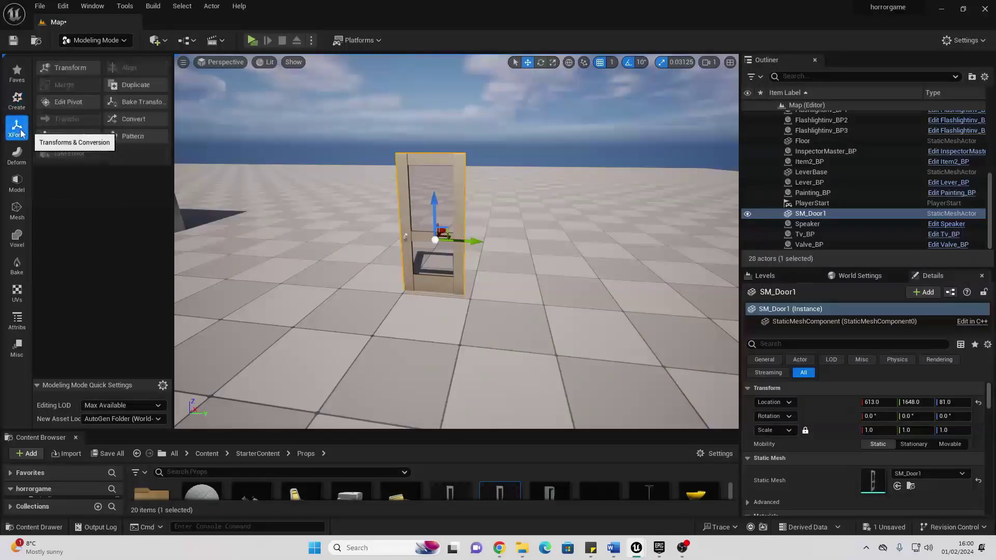
click(71, 100)
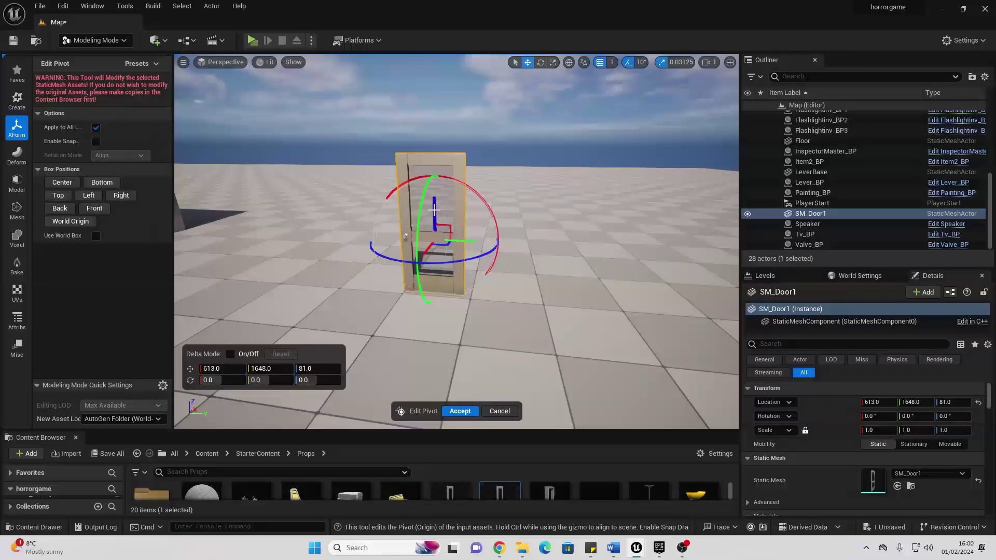
drag(434, 209, 434, 273)
key(w)
right_drag(433, 272, 470, 285)
drag(466, 325, 532, 327)
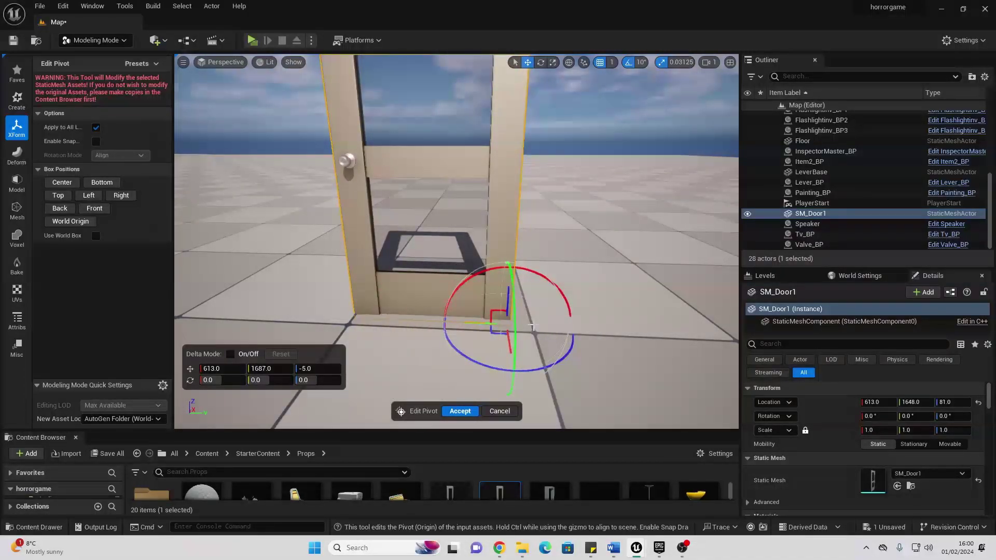
click(460, 411)
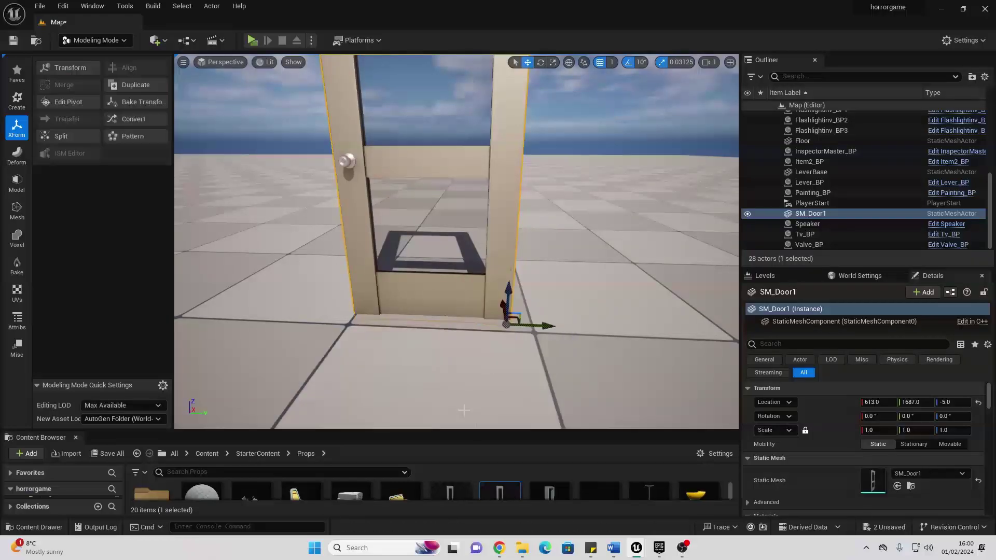
Step: Place a second instance of the SM_Door1 mesh beside the first door at about 724, 1872, 0
scroll(481, 284, down, 5)
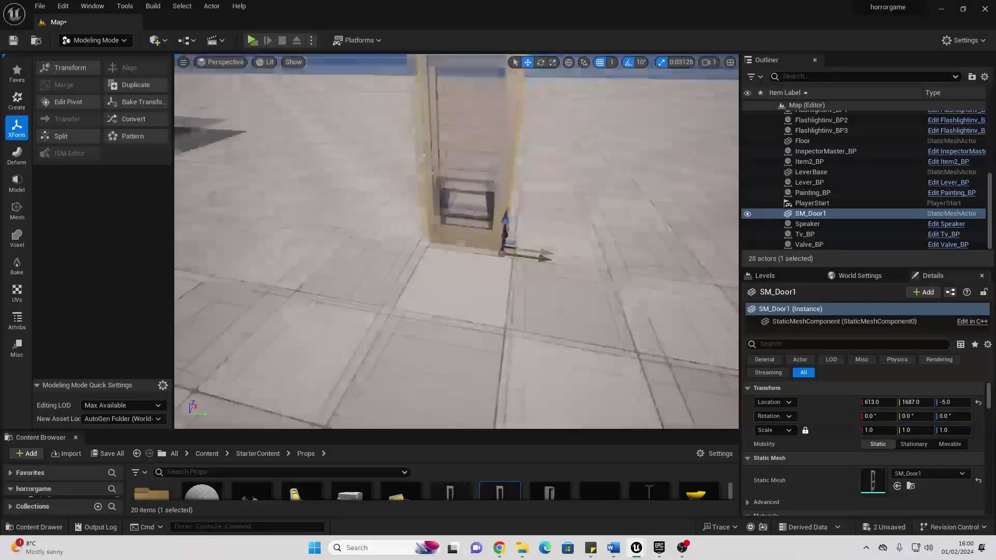
drag(549, 431, 548, 379)
drag(500, 456, 628, 244)
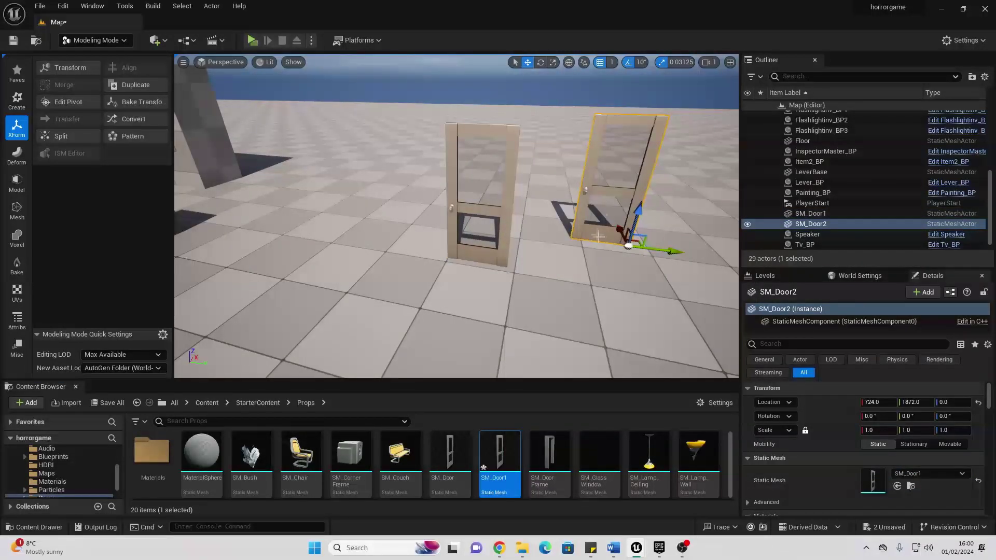
key(f)
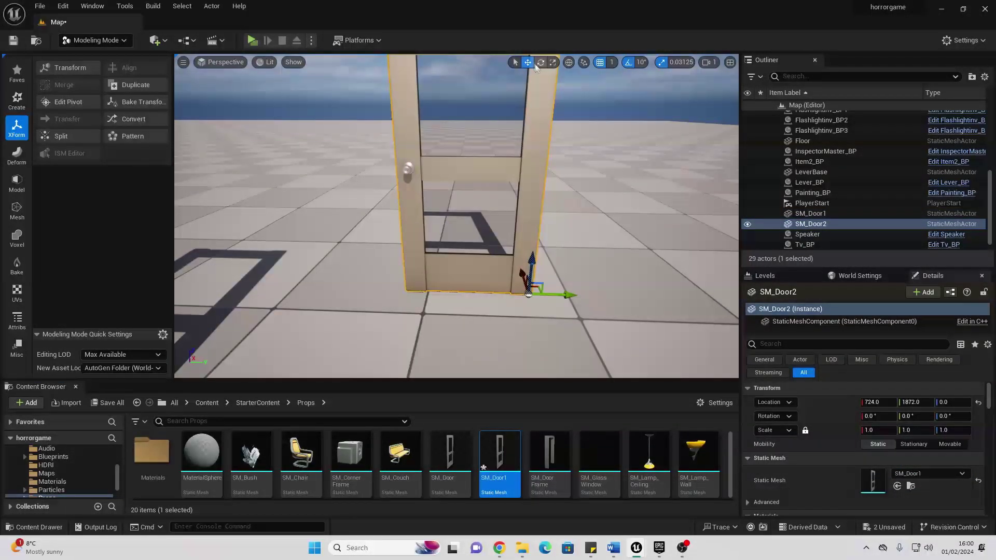
Step: Rotate the second door around its corner pivot so that it swings on its hinge side
click(540, 63)
drag(504, 322, 179, 330)
right_drag(504, 322, 530, 290)
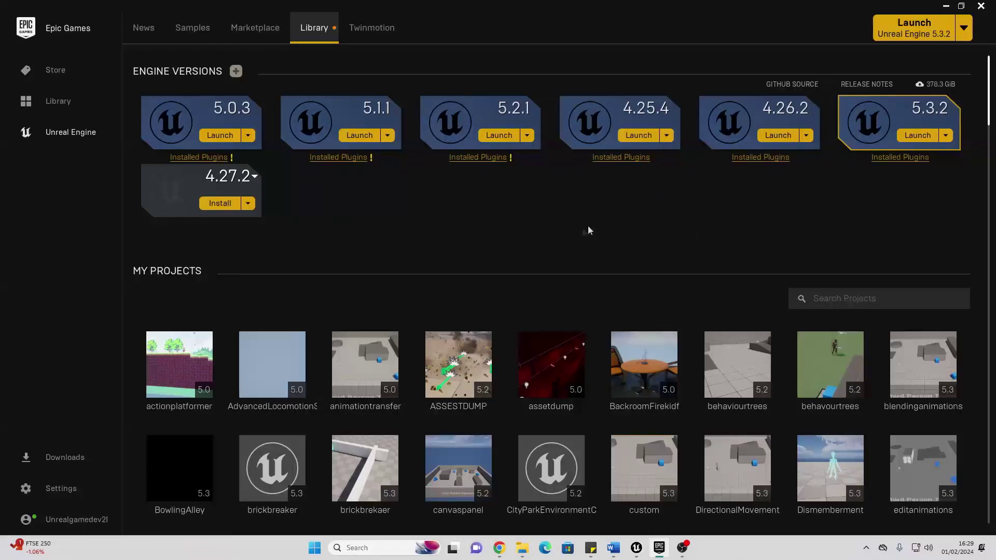
Step: In the Epic Games Launcher library, find Automotive Beach Scene in the Vault and choose the additional option offered for it
drag(992, 127, 989, 249)
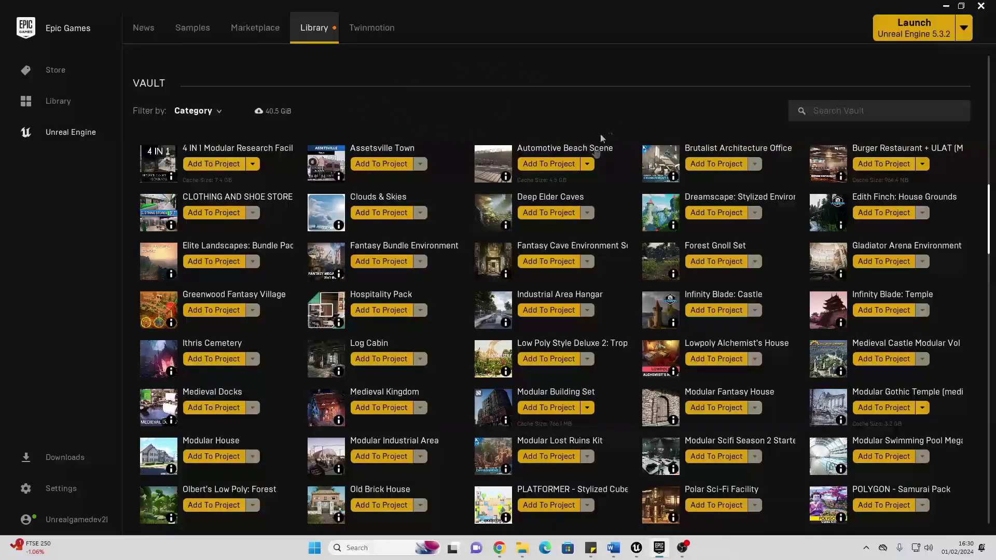
click(588, 167)
click(588, 165)
click(566, 181)
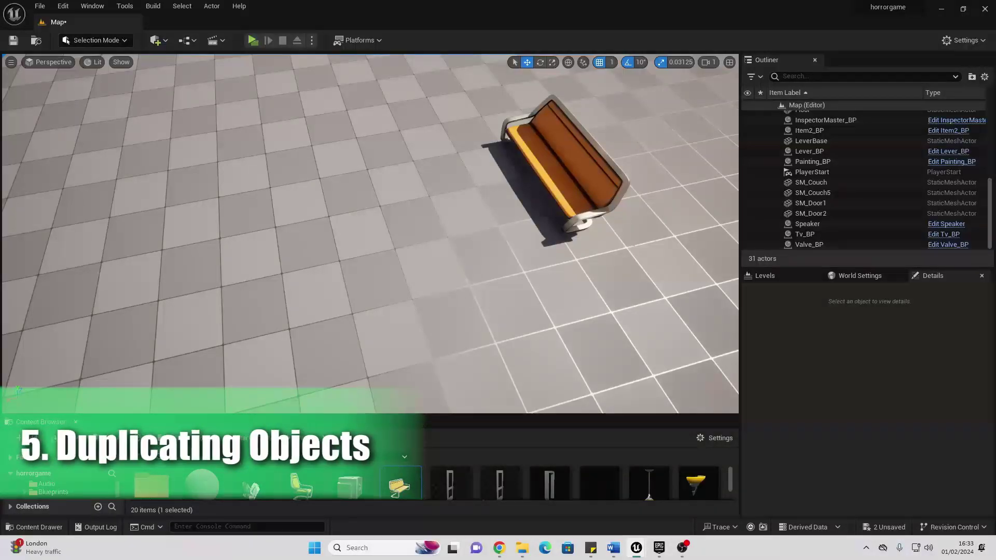
Step: Copy and paste the couch SM_Couch5, move the copy to about X 2114, and duplicate that copy along the Y axis
click(581, 189)
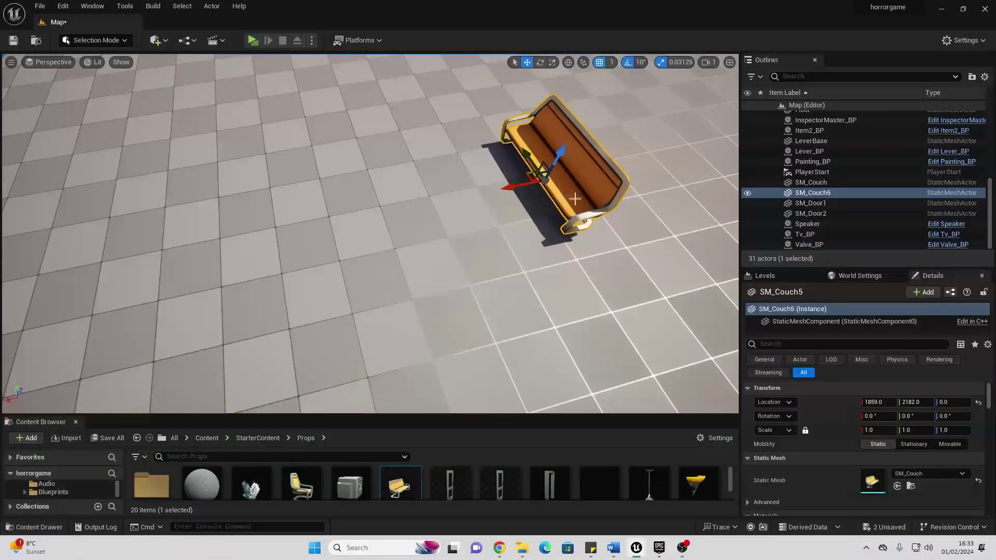
right_drag(580, 200, 591, 195)
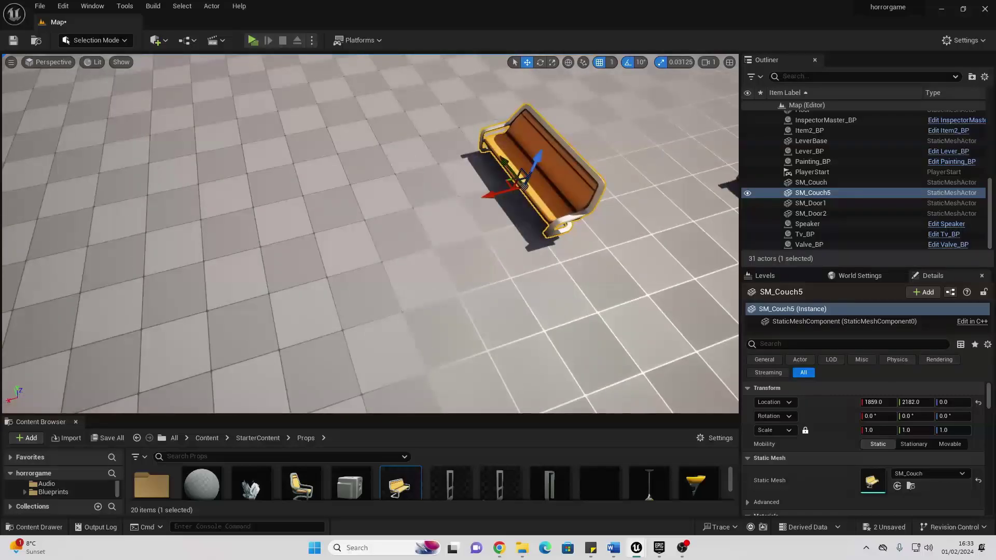
key(ctrl+c)
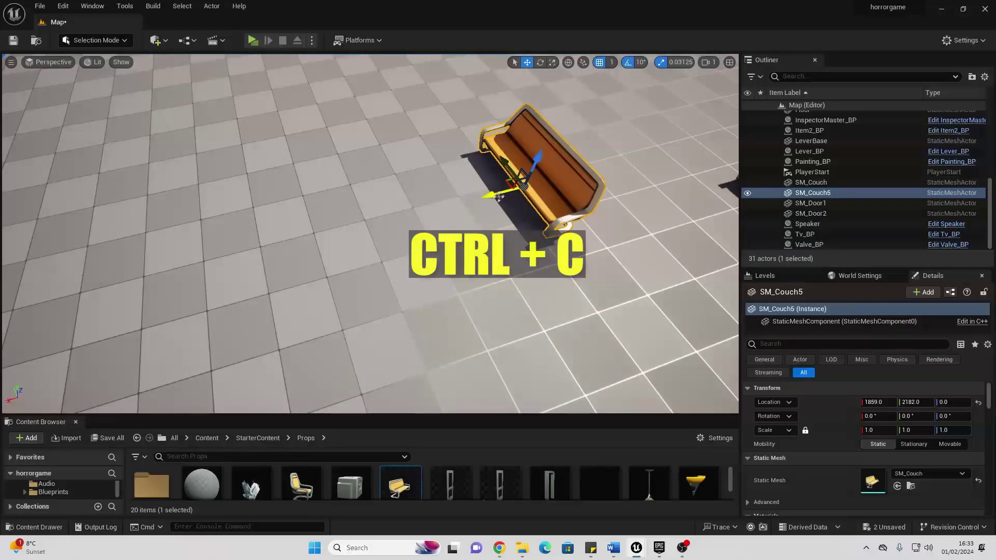
key(ctrl+v)
drag(482, 197, 370, 220)
right_drag(369, 220, 447, 179)
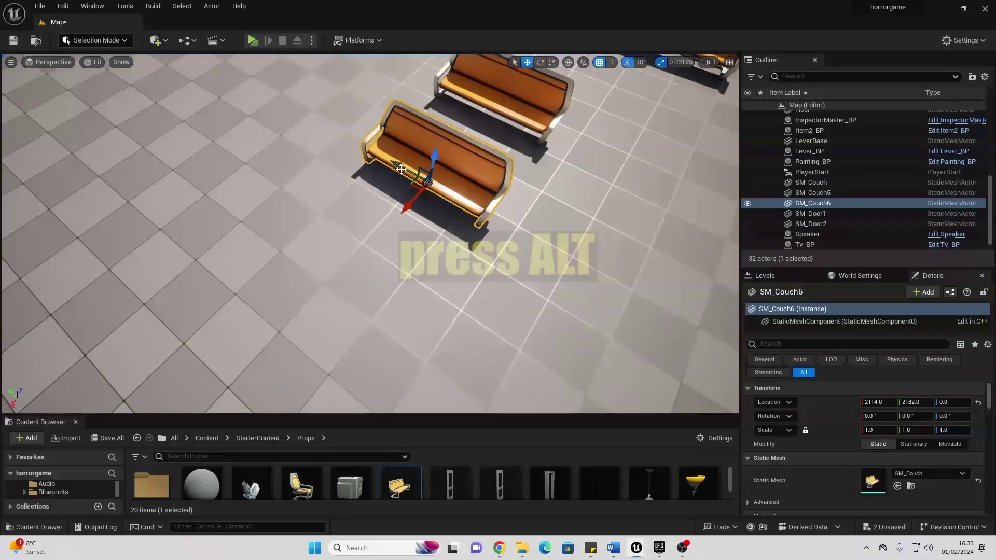
alt+drag(402, 168, 234, 145)
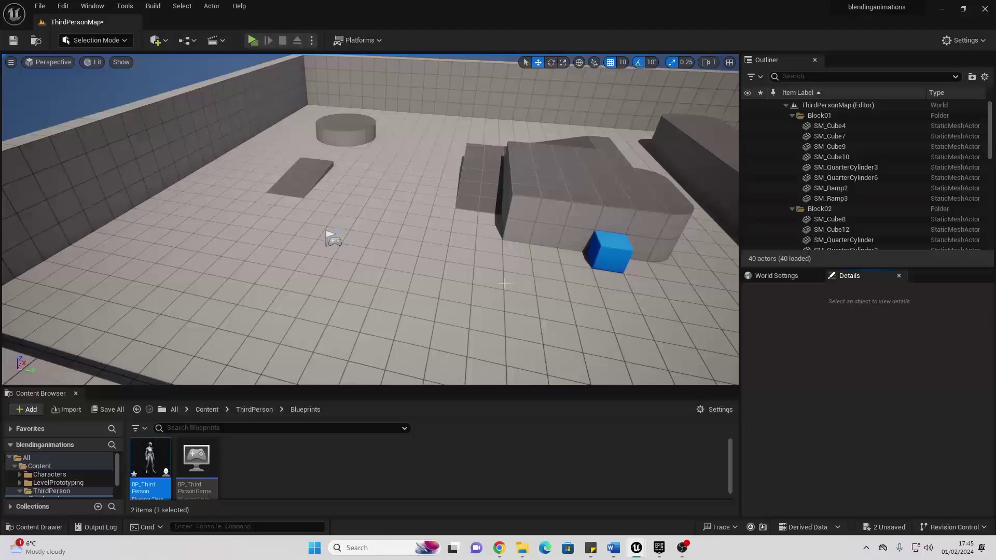
Step: Open the BP_ThirdPersonCharacter blueprint and add a keyboard event node for the 1 key in an empty area of its Event Graph
double_click(150, 459)
scroll(371, 268, up, 5)
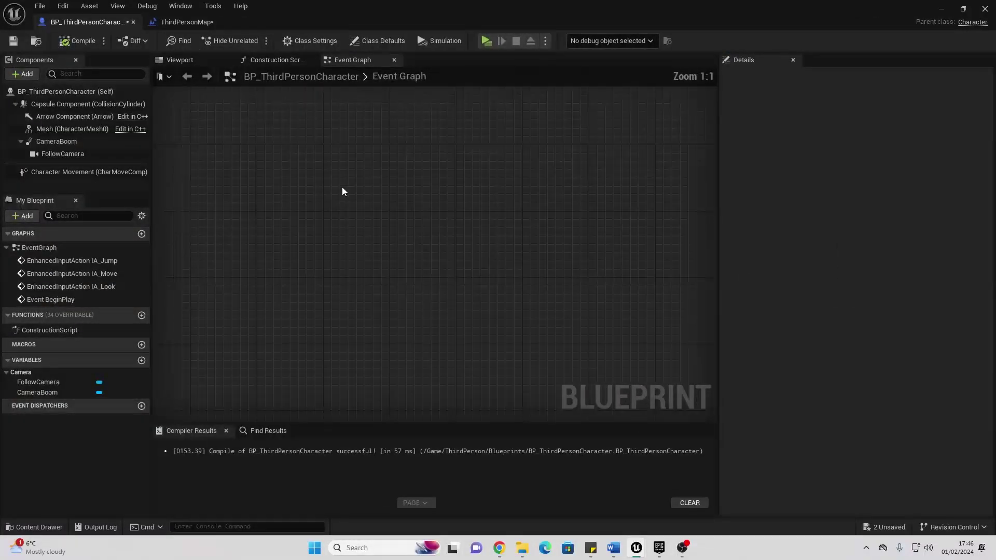
right_click(341, 187)
text(1 key)
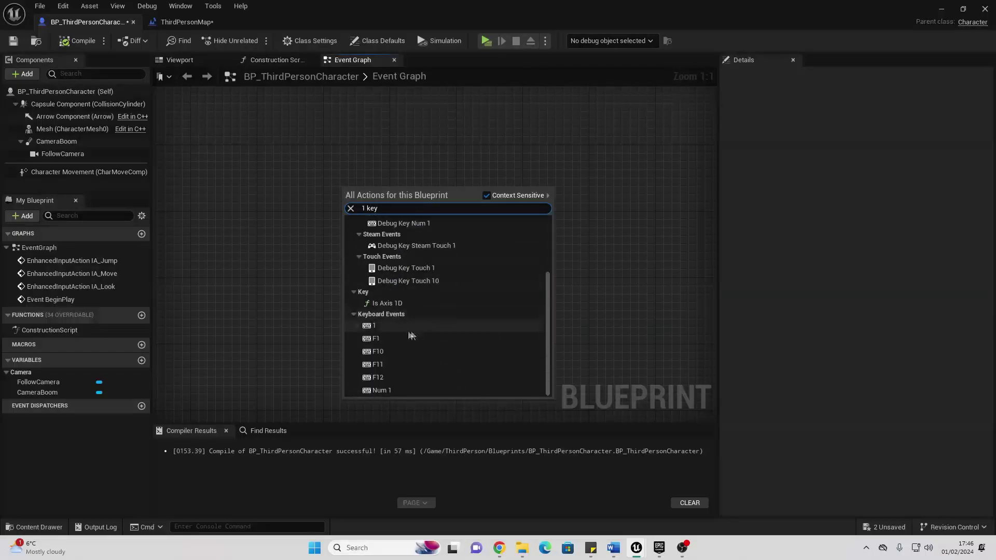
click(403, 309)
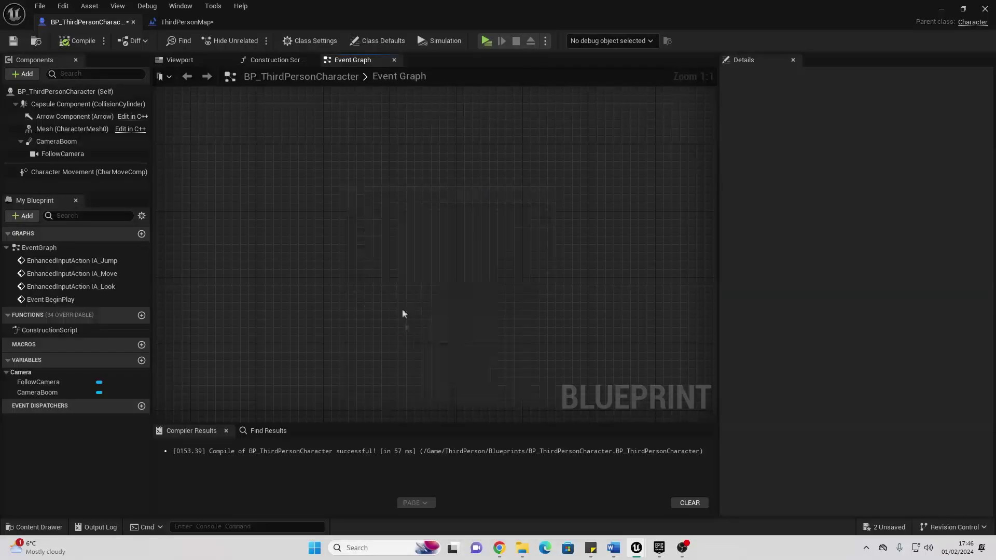
Step: Add a Flip Flop node driven by the Pressed output of the 1 key event
drag(379, 208, 455, 214)
text(flip)
key(Return)
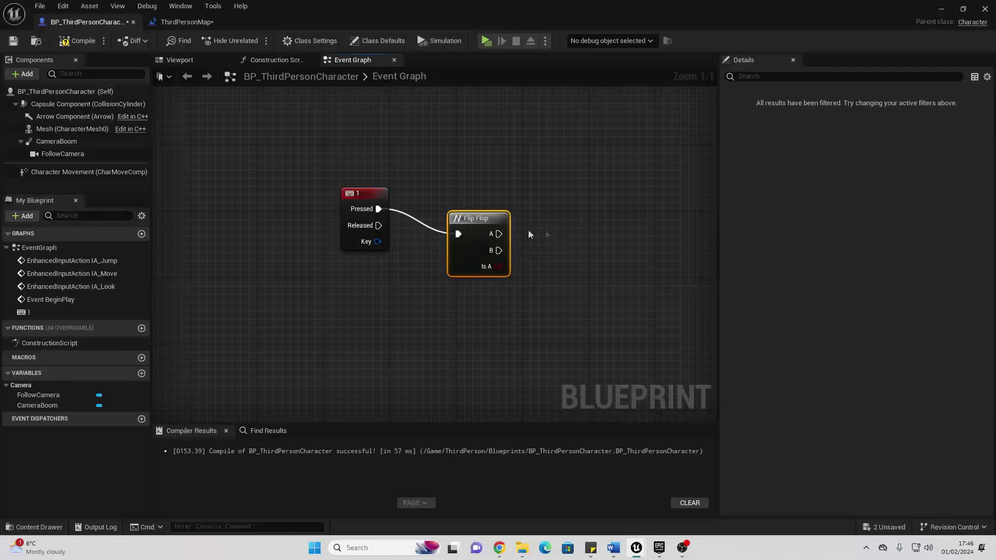
Step: Connect a Set Global Time Dilation node to the Flip Flop's A output and set its Time Dilation to 0.1
drag(498, 234, 592, 206)
text(set globa)
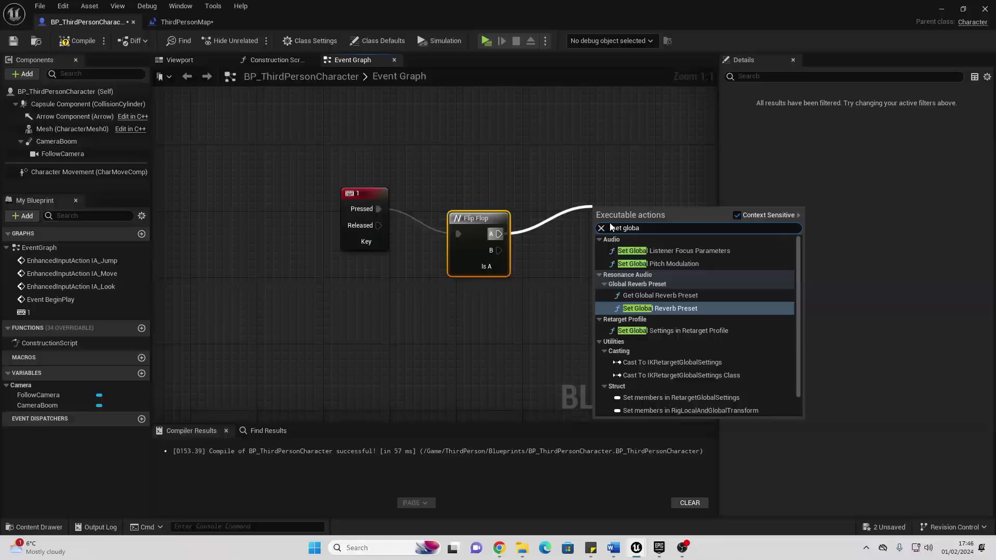
text(l time)
key(Return)
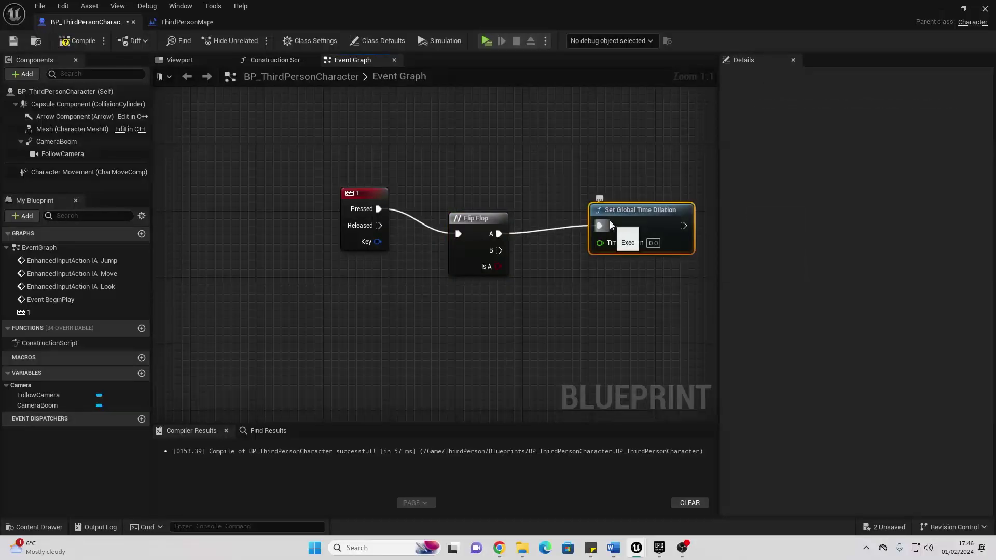
right_drag(646, 176, 456, 167)
click(464, 234)
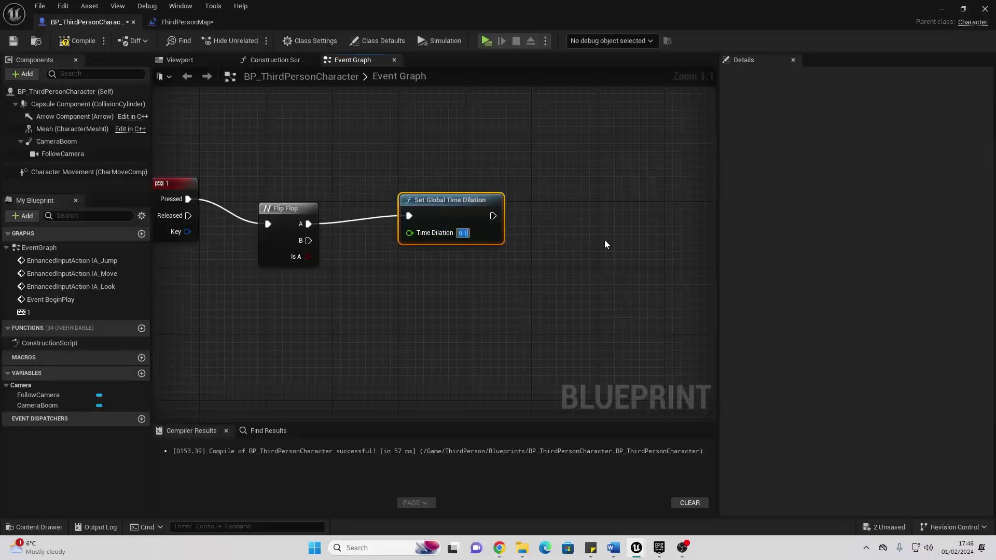
Step: Duplicate the Set Global Time Dilation node, connect the copy to the Flip Flop's B output and set its Time Dilation to 1.0
drag(462, 213, 484, 182)
key(ctrl+c)
key(ctrl+v)
drag(310, 240, 459, 282)
click(512, 299)
text(1)
key(Return)
drag(510, 267, 486, 267)
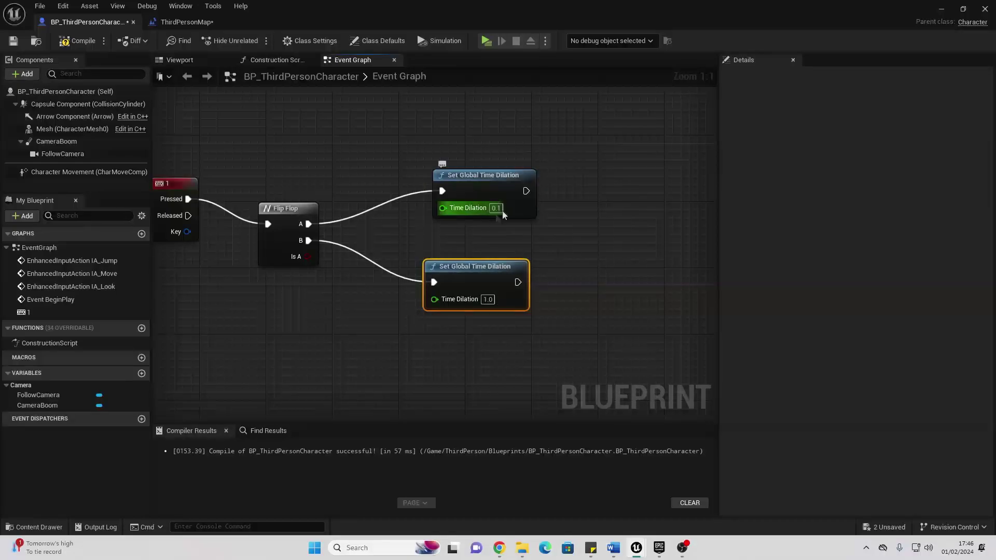
Step: Compile the blueprint and play the level, toggling slow motion on and off while the character runs and jumps
click(76, 41)
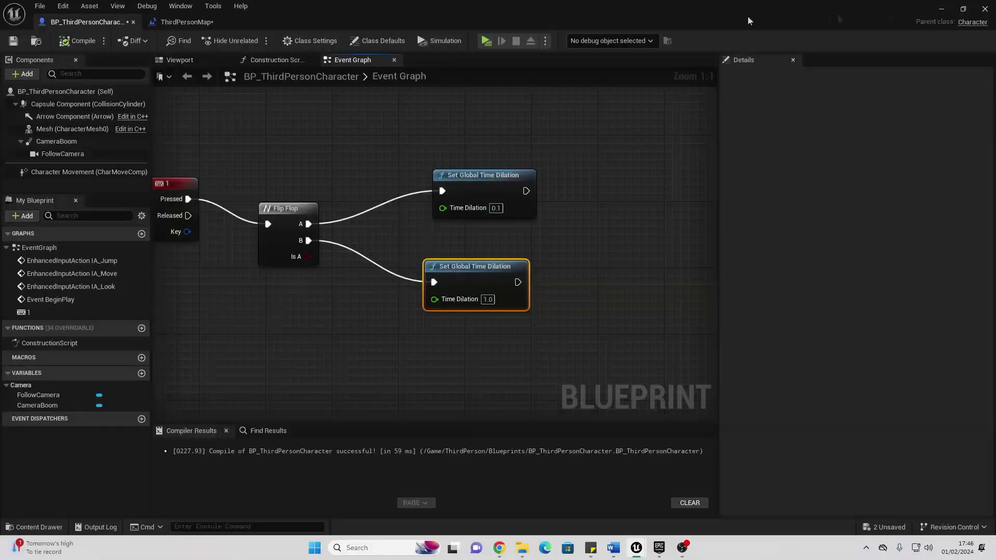
click(486, 41)
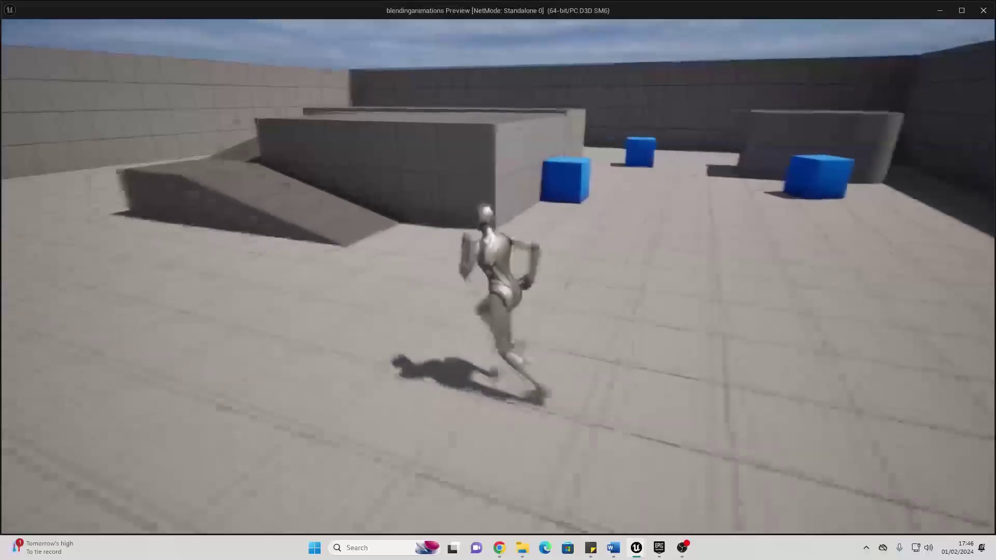
key(1)
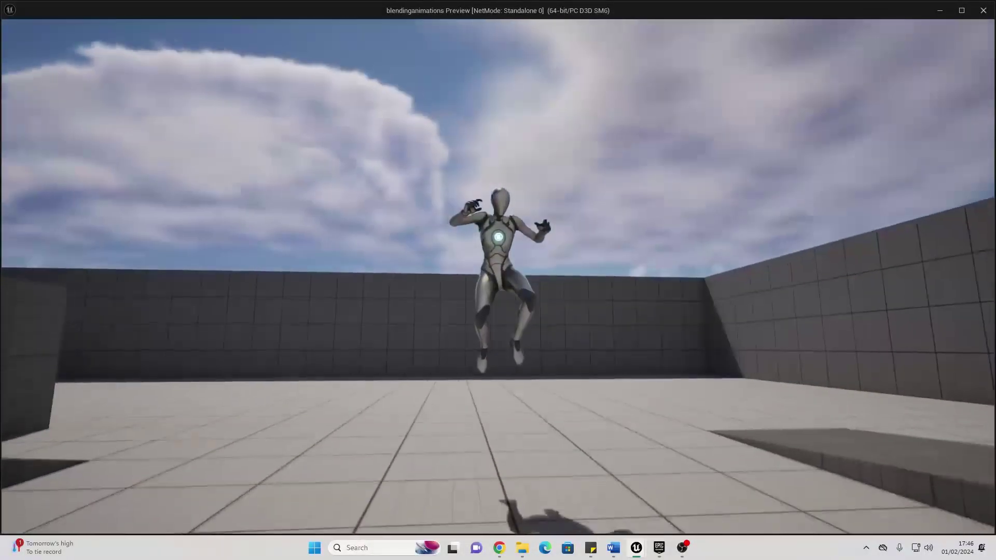
key(1)
key(s)
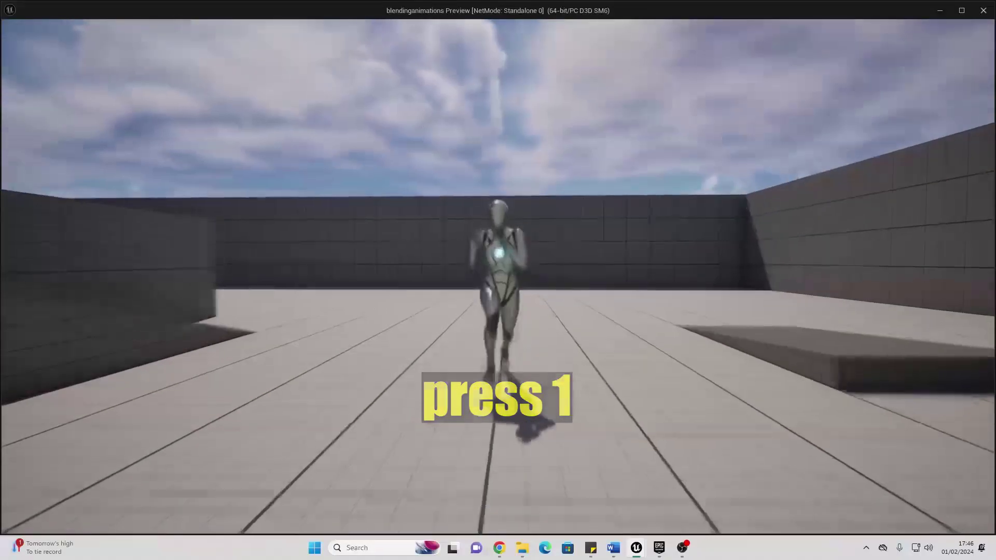
key(w)
key(space)
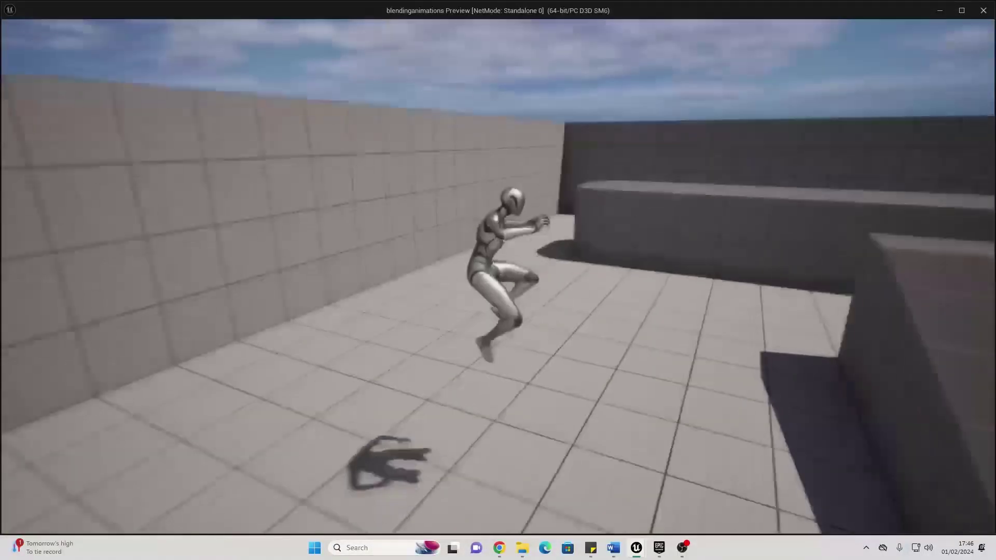
key(space)
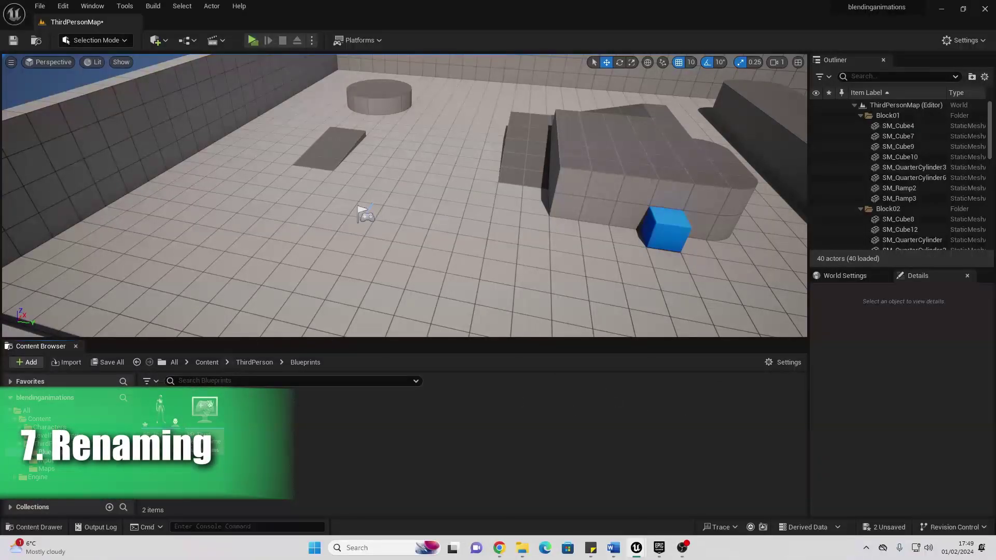
Step: Open the name of the third person character blueprint for editing, then that of BP_ThirdPersonGameMode
right_click(171, 415)
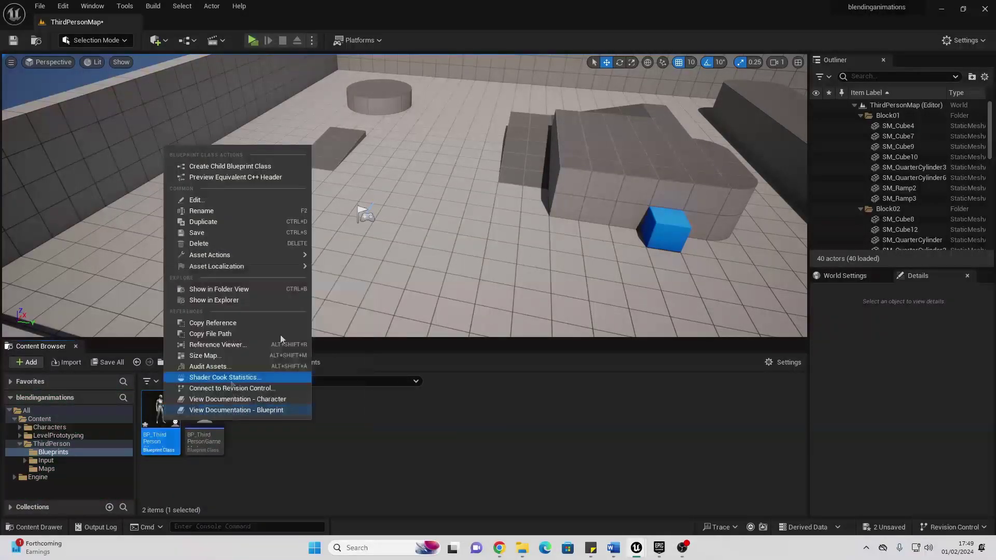
click(228, 208)
click(204, 410)
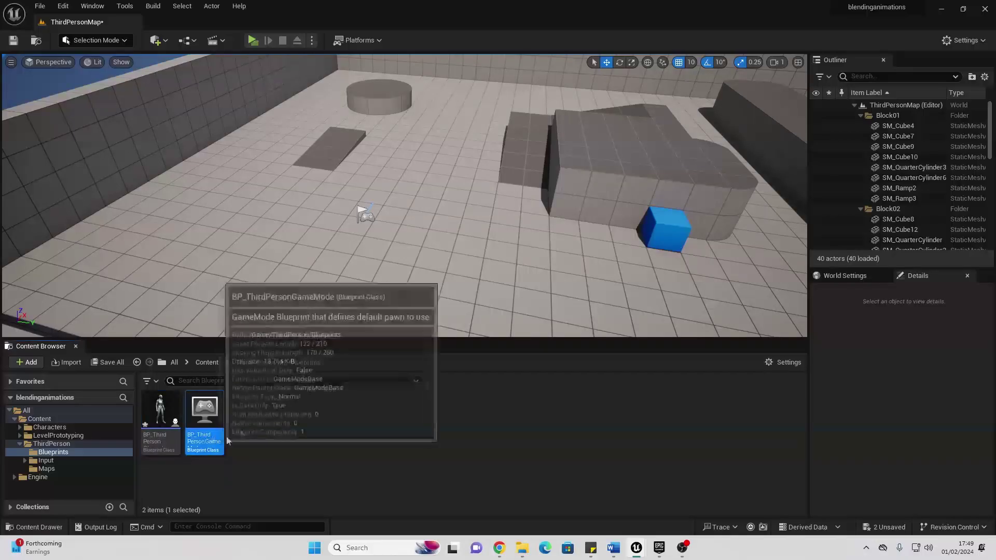
key(F2)
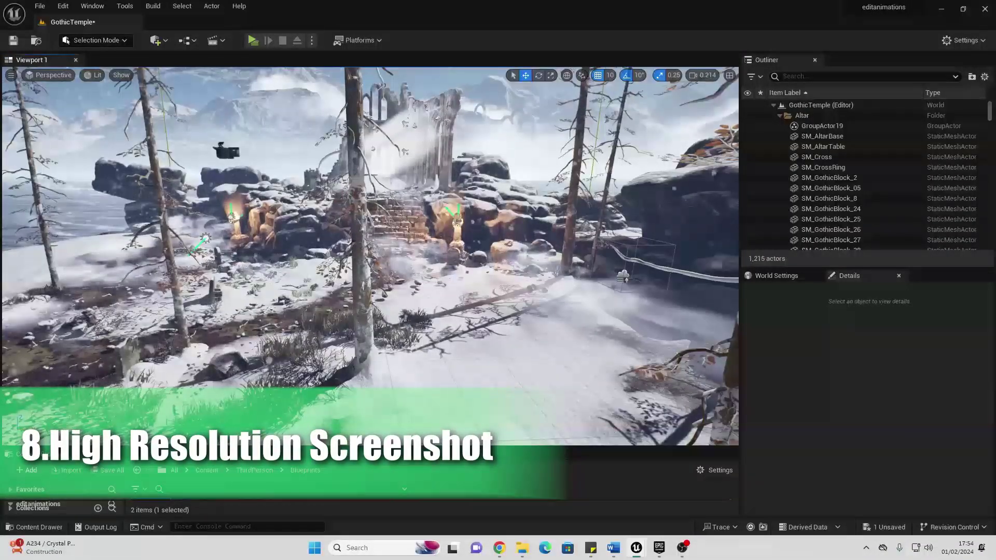
Step: Frame the brick wall and torch pillar in the GothicTemple level and take a high resolution screenshot of the view
right_drag(371, 256, 282, 235)
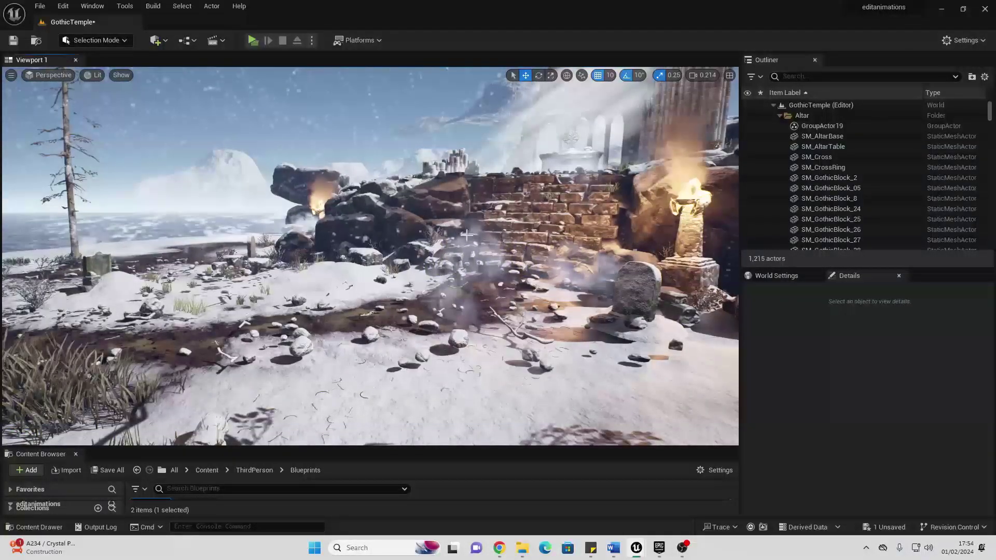
right_drag(282, 235, 329, 221)
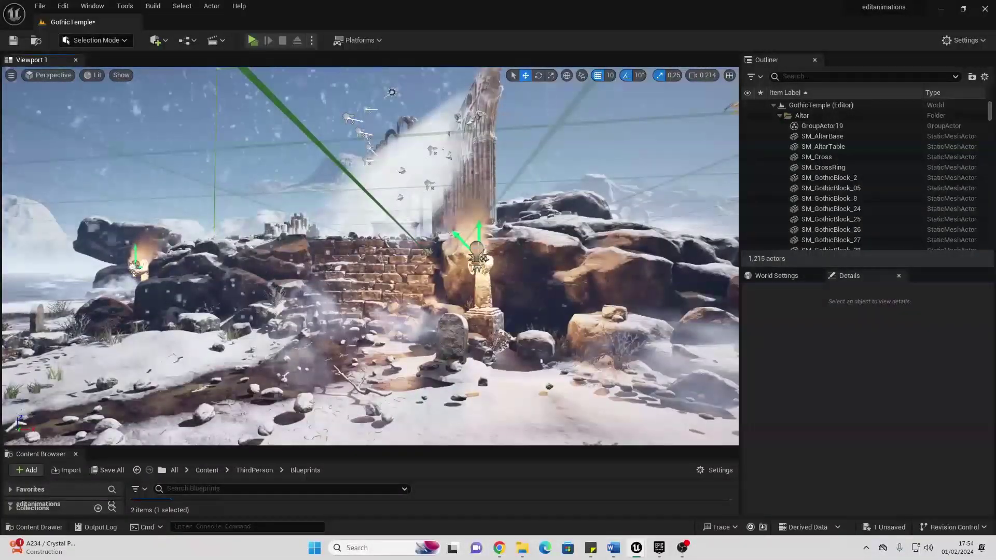
click(478, 229)
right_drag(538, 234, 510, 248)
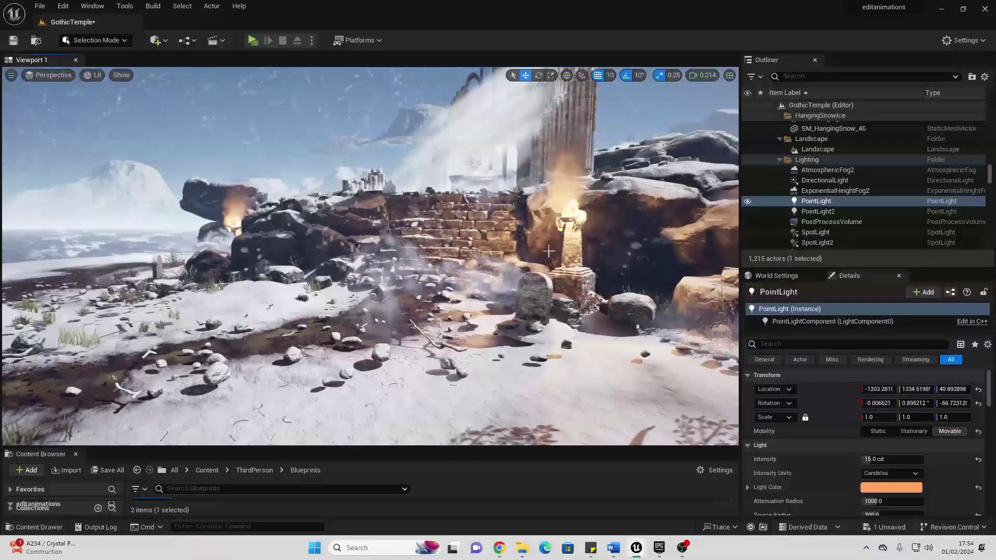
right_drag(522, 243, 527, 269)
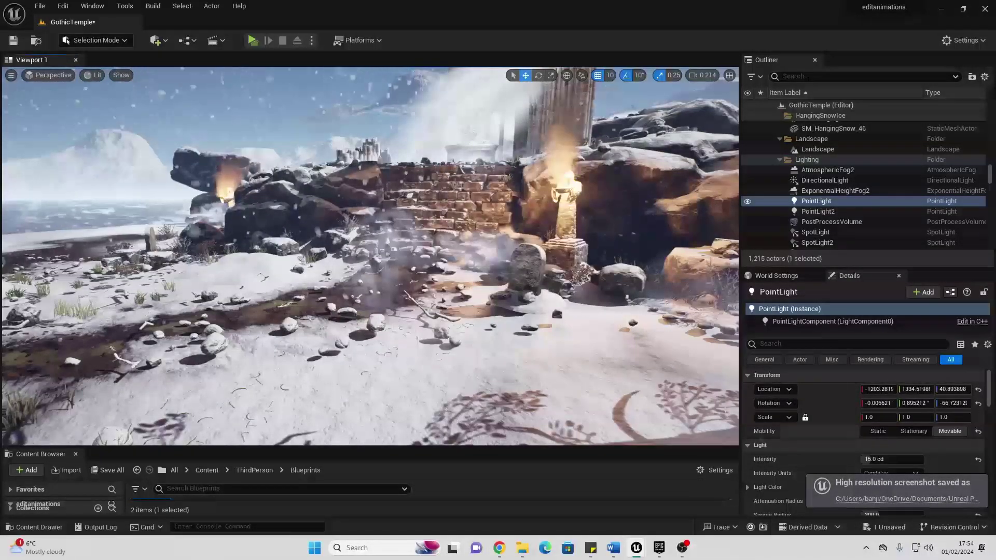
Step: Capture a regular screenshot of the snowy ruins beside the trees and switch the viewport's full-screen mode
right_drag(370, 257, 428, 246)
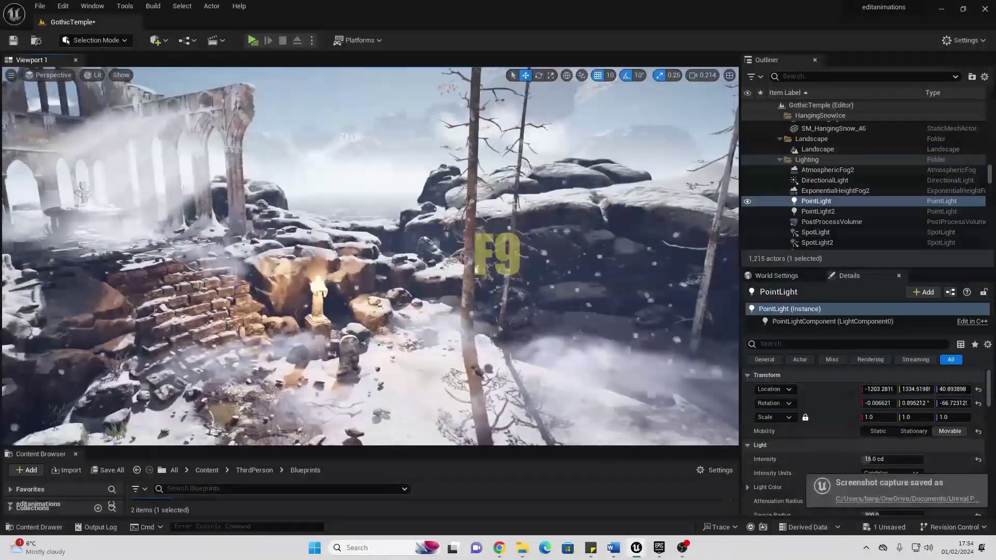
right_drag(475, 258, 415, 270)
key(F11)
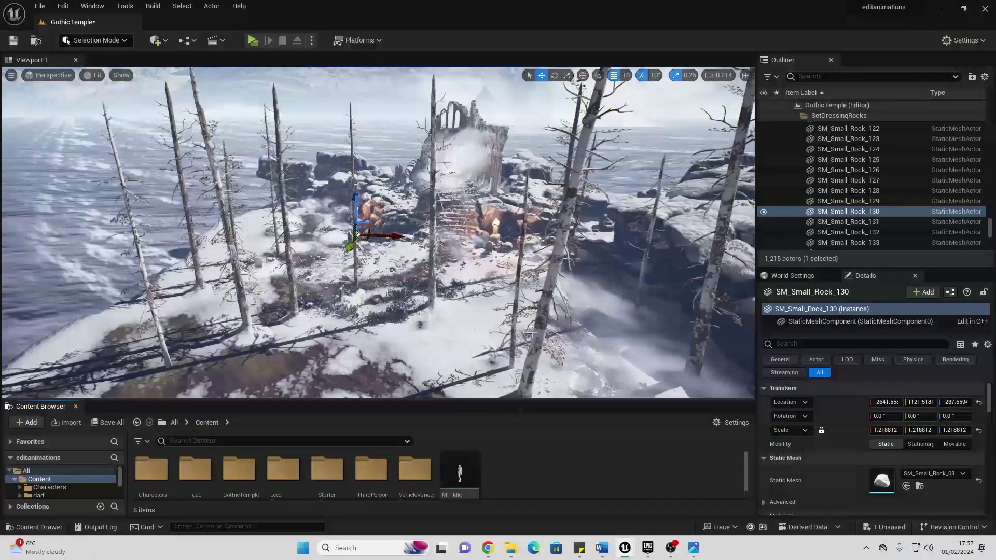
Step: Select the rock SM_Small_Rock_124 and focus the viewport camera on it
click(868, 149)
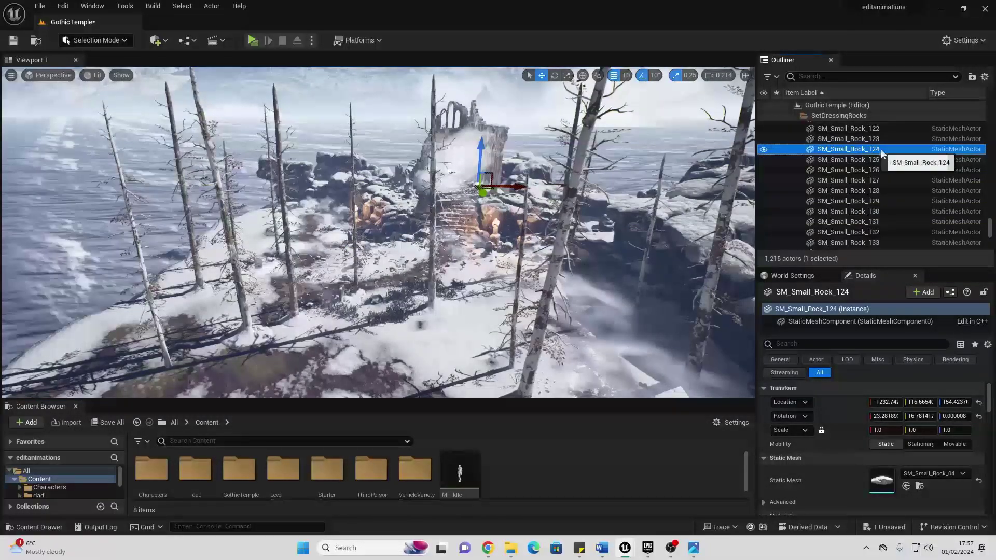
key(f)
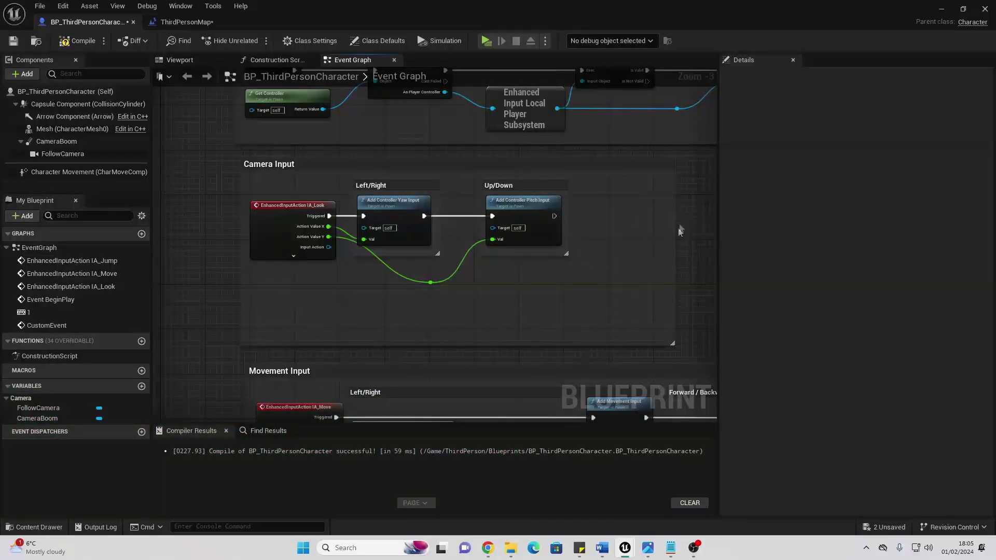
Step: Copy the whole Camera Input comment group from the Event Graph, paste it as text into Notepad and select all of that text
drag(217, 154, 520, 284)
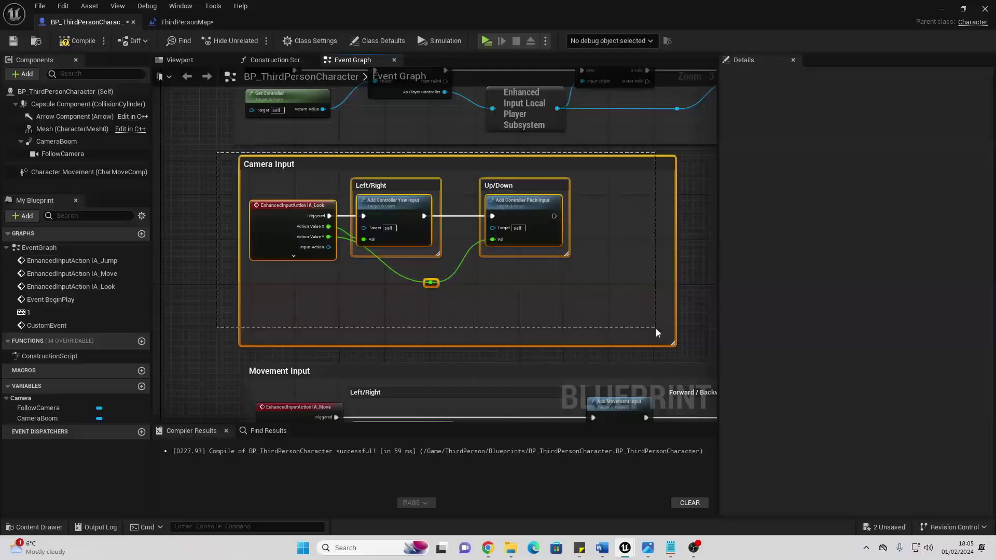
drag(656, 330, 655, 326)
key(ctrl+c)
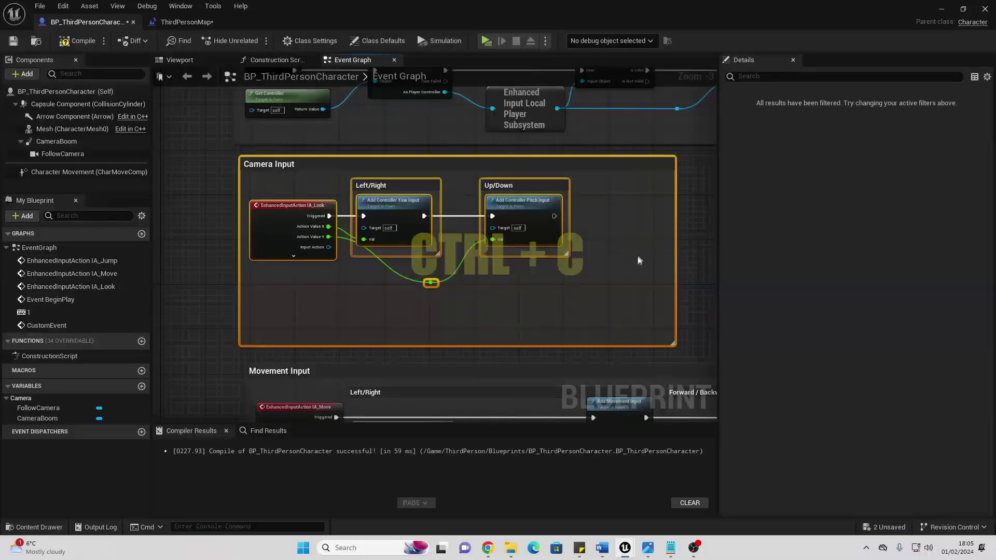
mouse_move(671, 548)
click(717, 493)
key(ctrl+v)
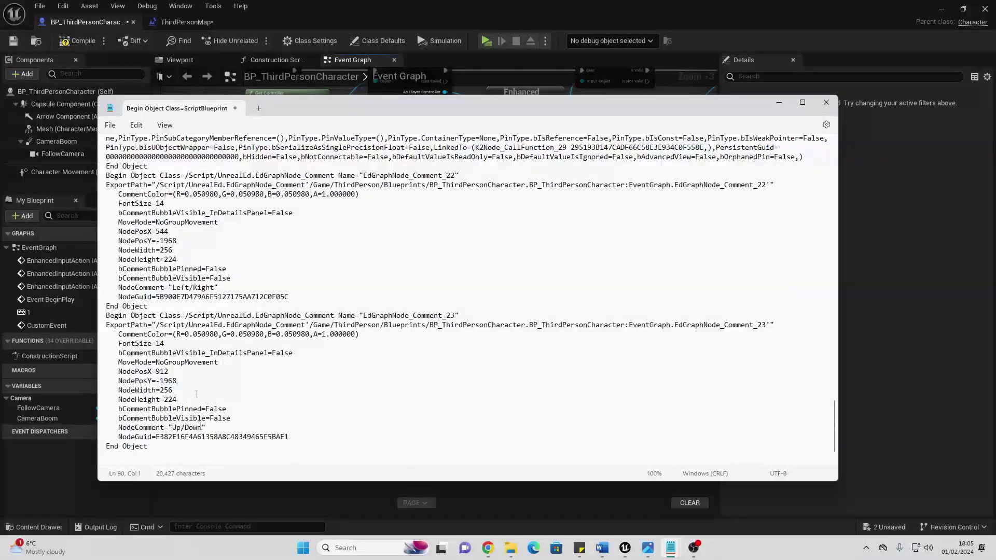
drag(176, 453, 7, 3)
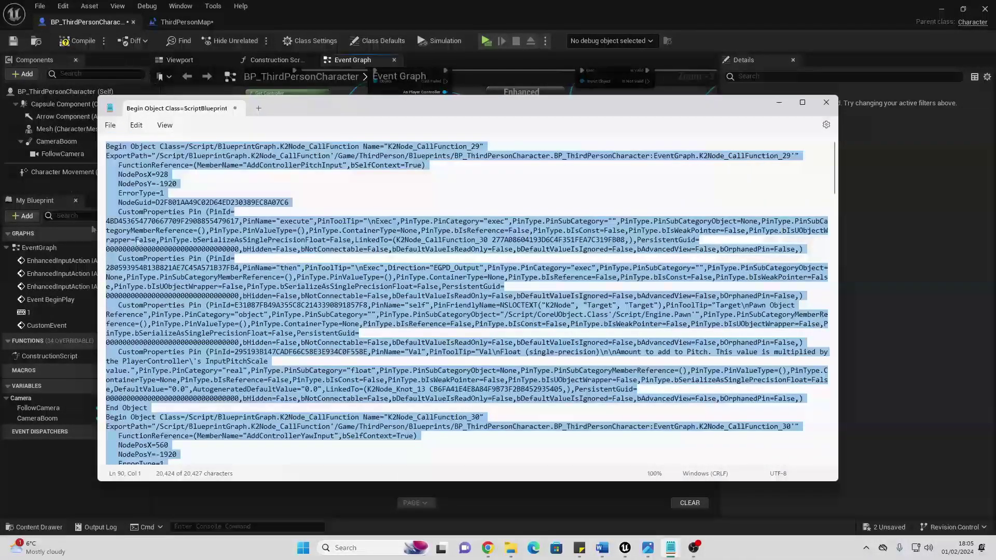
Step: Return to the blueprint and paste the Camera Input group into an empty area of the Event Graph
click(875, 228)
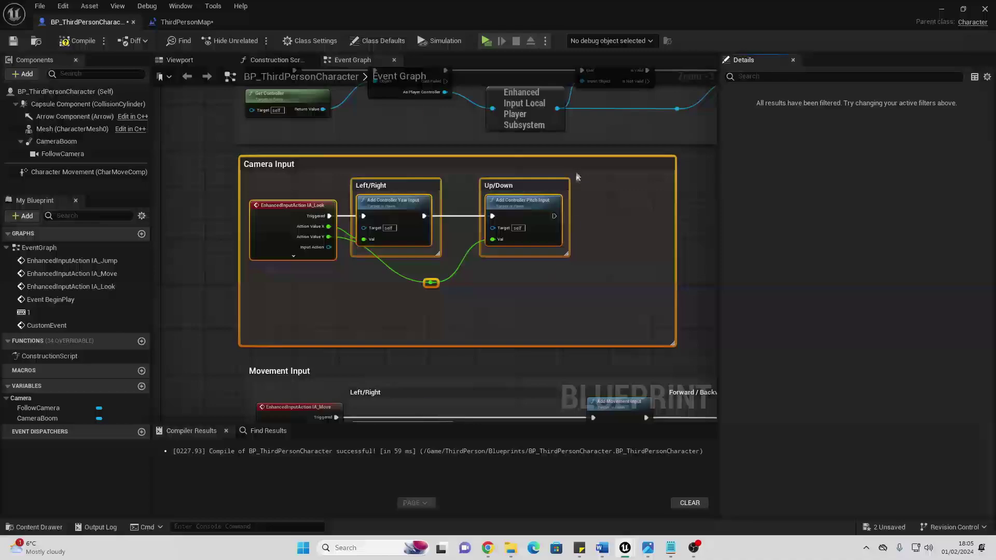
scroll(586, 170, down, 3)
right_drag(586, 171, 464, 218)
scroll(464, 218, up, 4)
right_drag(516, 171, 411, 216)
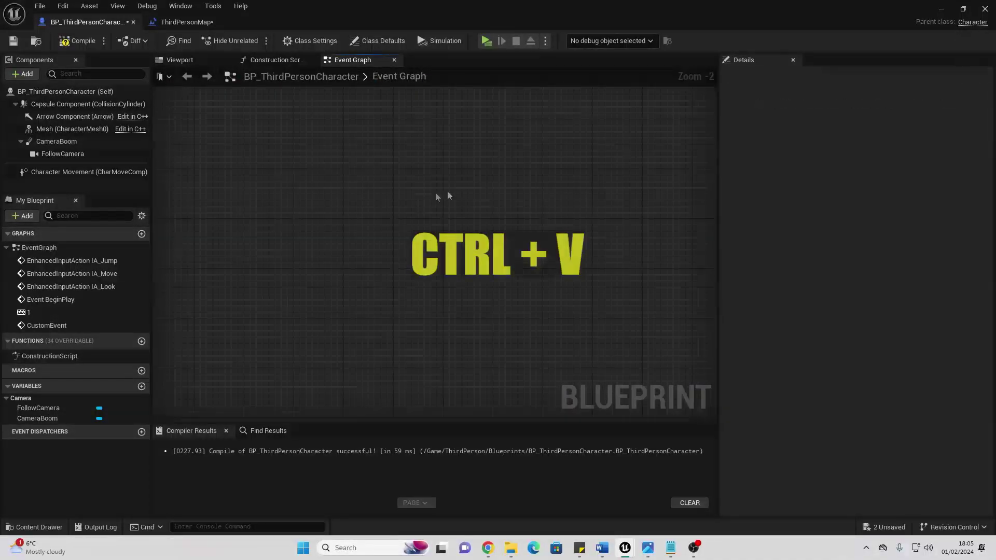
key(ctrl+v)
scroll(160, 233, down, 2)
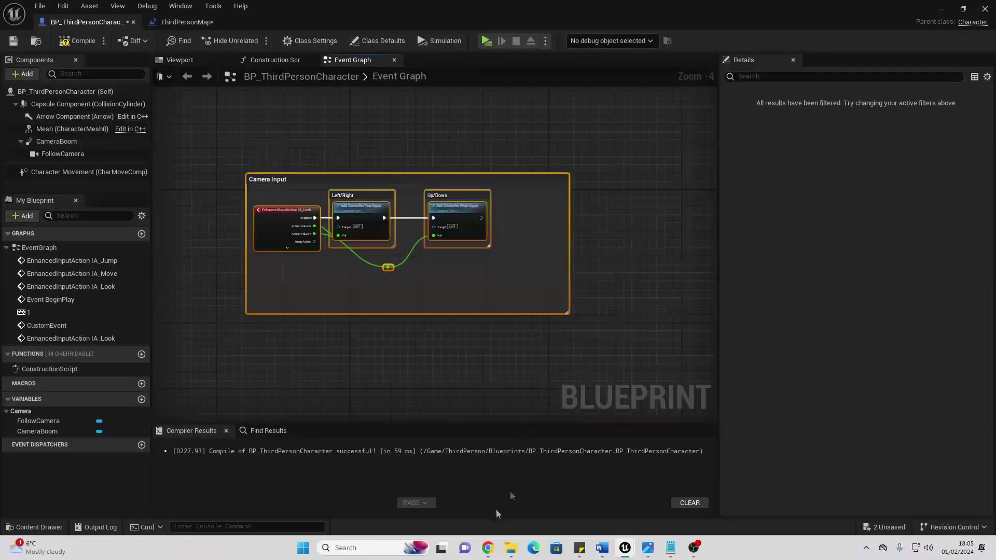
Step: Switch to Chrome, paste the copied nodes into the blueprintUE form, title them test, create the blueprint and view the resulting graph
click(487, 548)
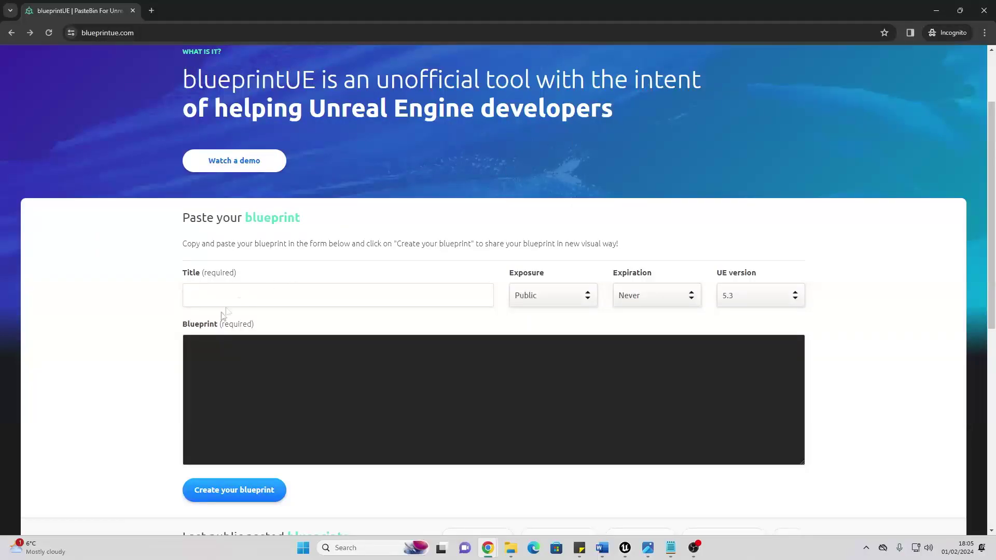
click(220, 344)
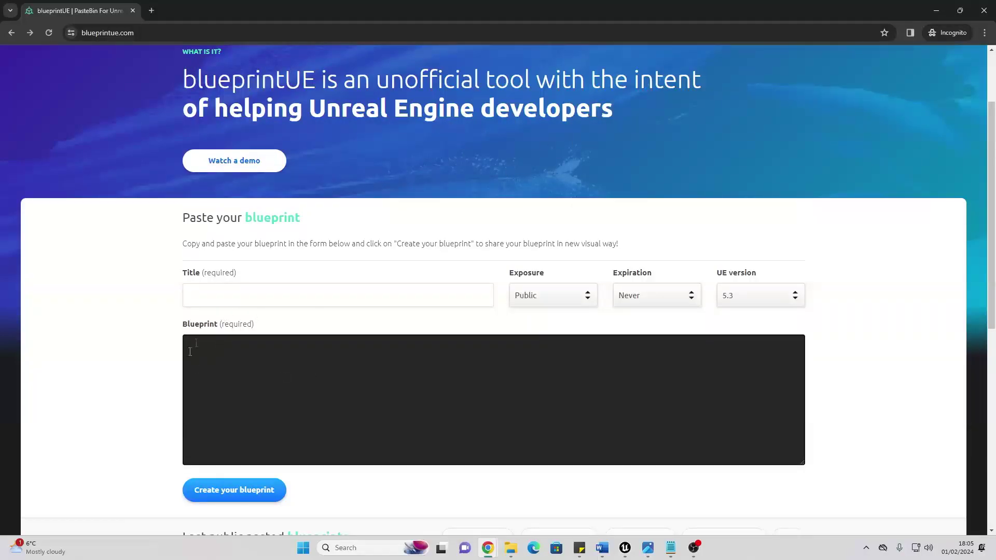
key(ctrl+v)
click(237, 297)
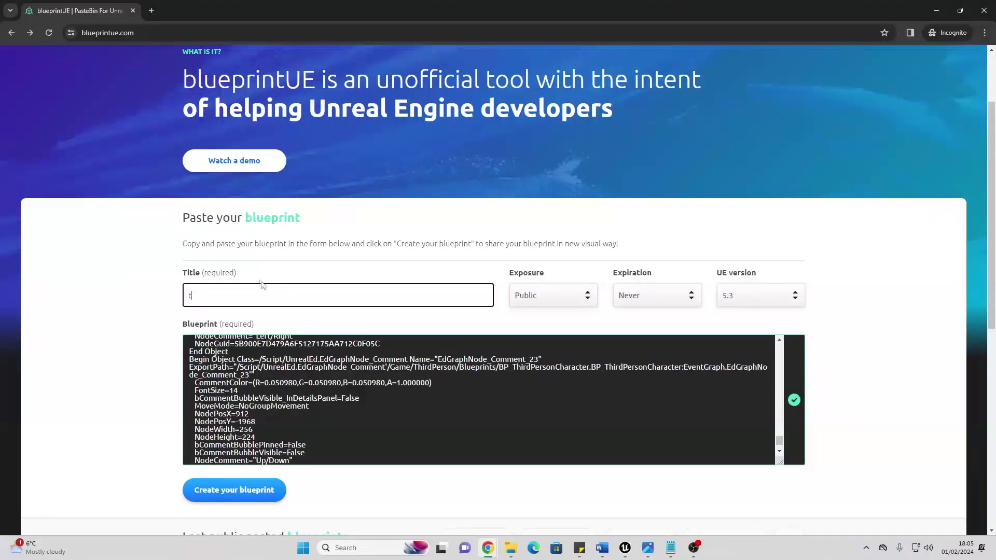
text(test)
click(234, 490)
scroll(357, 292, down, 2)
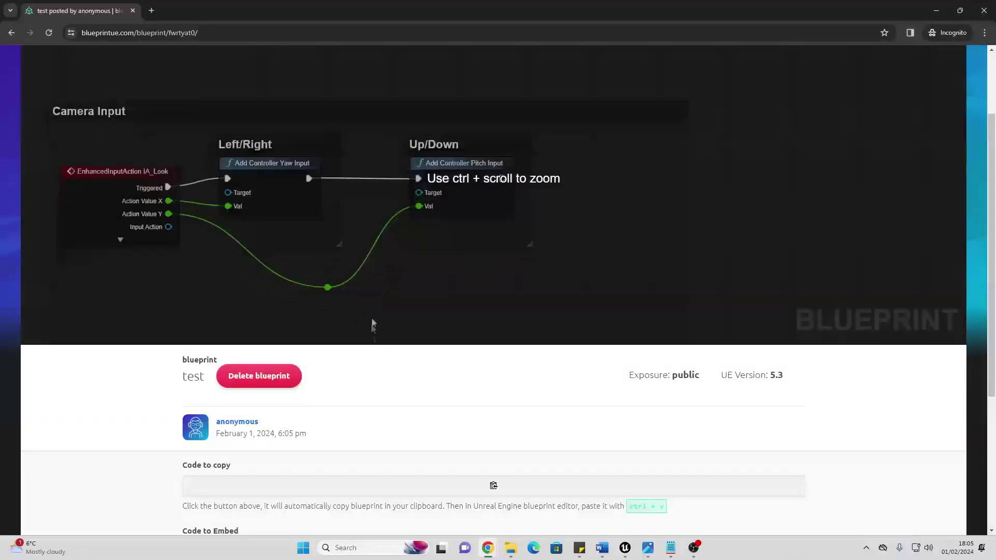
scroll(373, 318, down, 3)
scroll(312, 316, up, 5)
drag(264, 323, 396, 293)
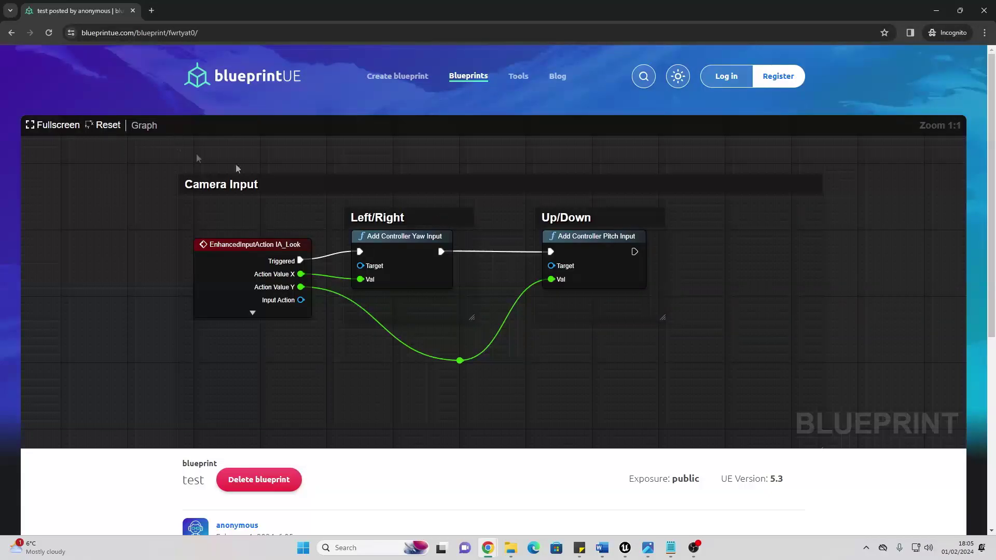
drag(151, 155, 692, 347)
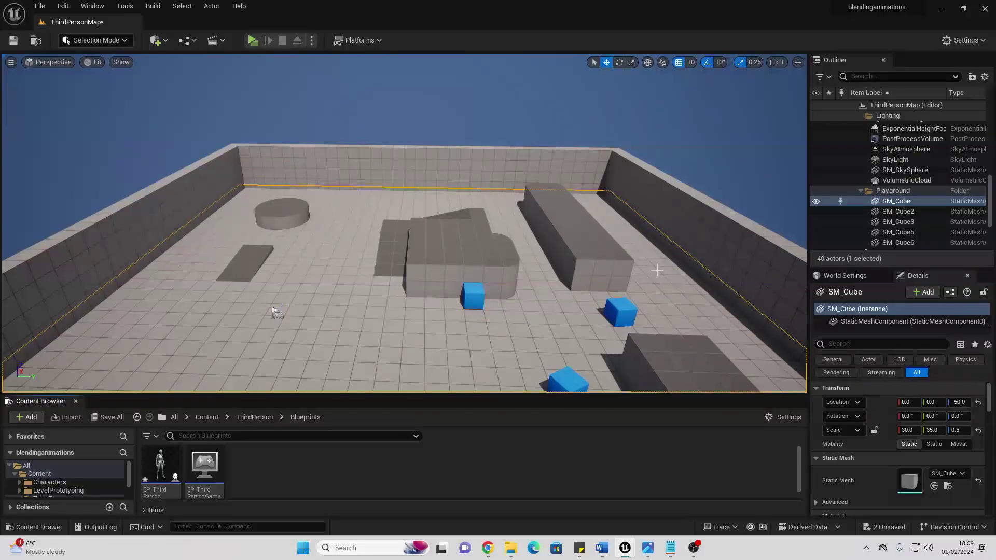
Step: Turn on the FPS display in the level viewport and set all engine scalability groups to Low
click(10, 63)
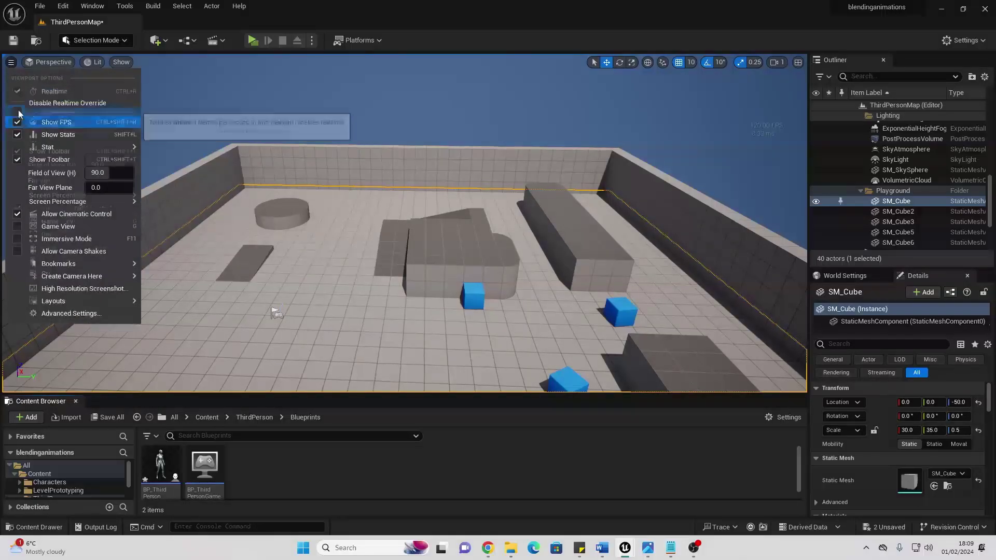
right_drag(641, 174, 649, 179)
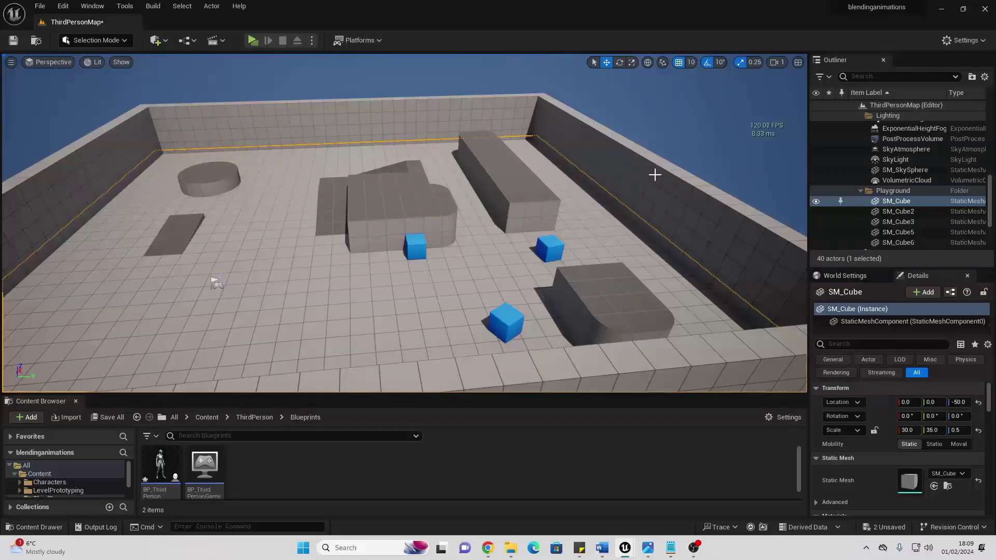
click(964, 40)
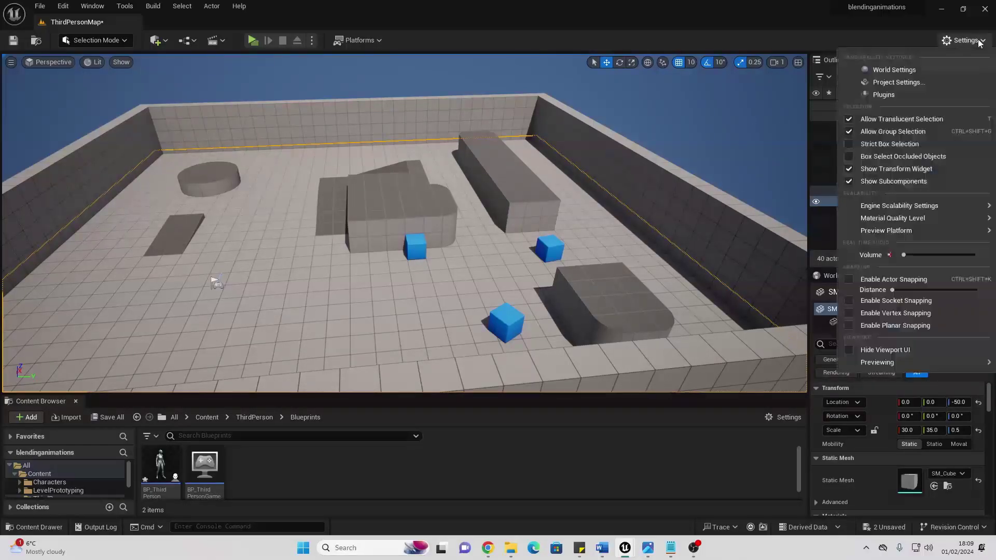
mouse_move(923, 206)
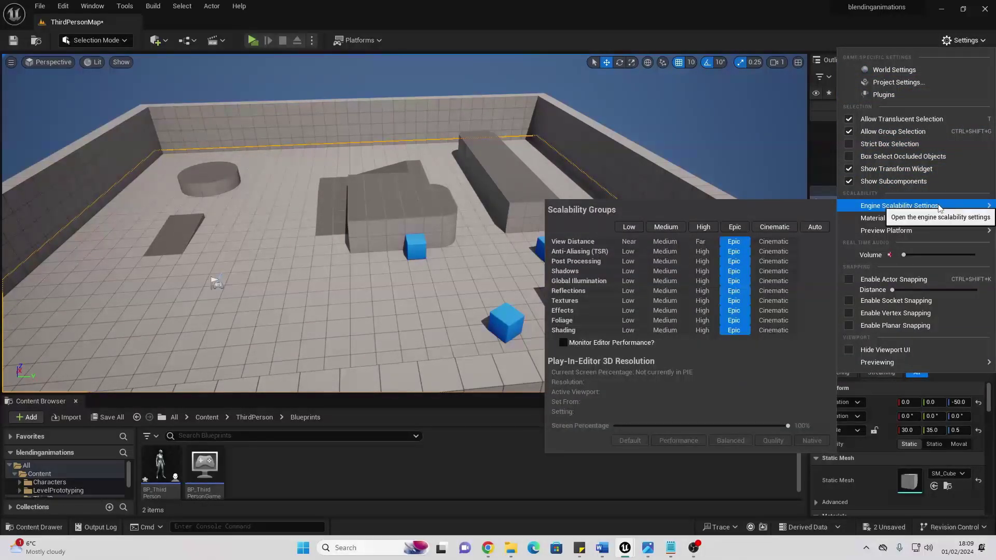
click(629, 226)
mouse_move(601, 124)
right_down()
mouse_move(601, 137)
mouse_move(586, 131)
right_up()
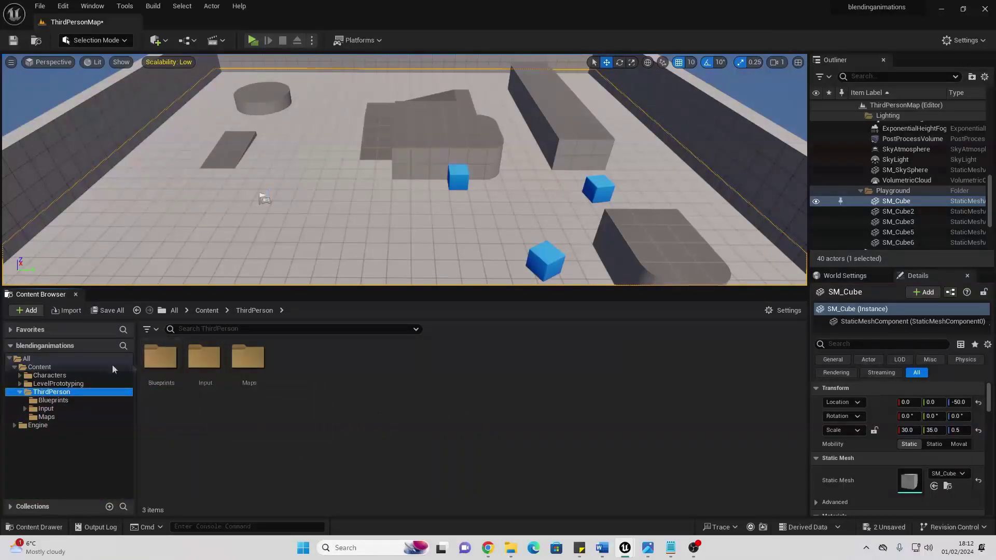
Step: Set the Characters folder's color to red in the Content Browser
click(74, 376)
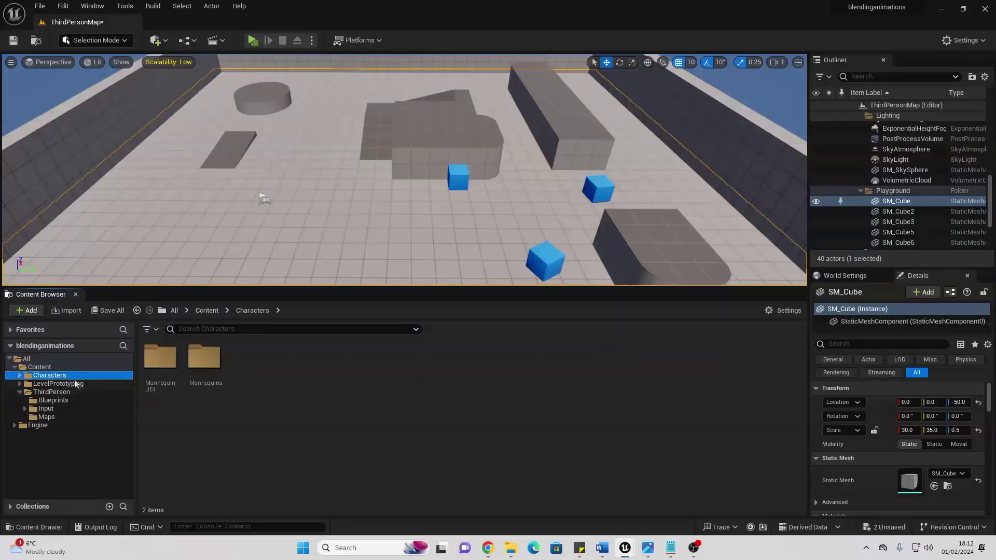
right_click(45, 378)
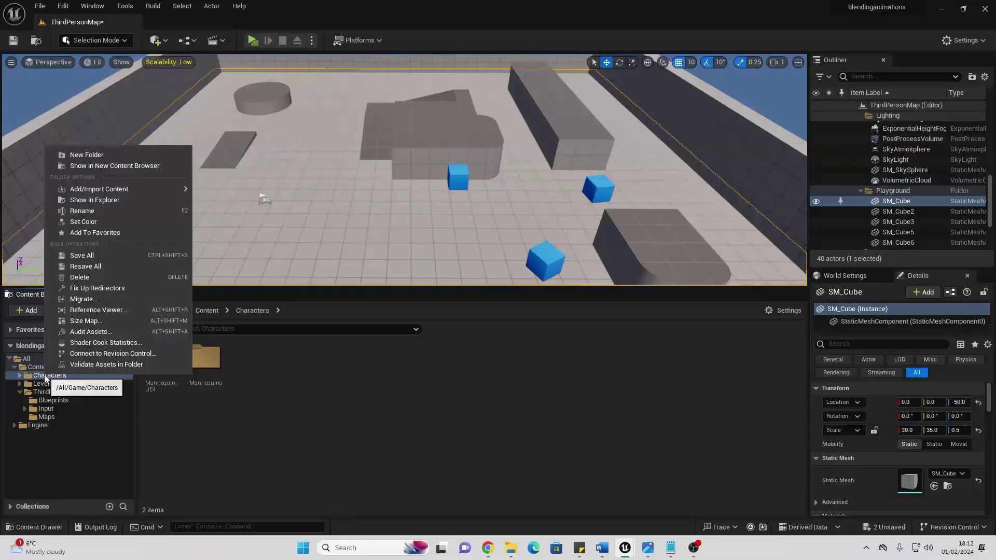
click(93, 221)
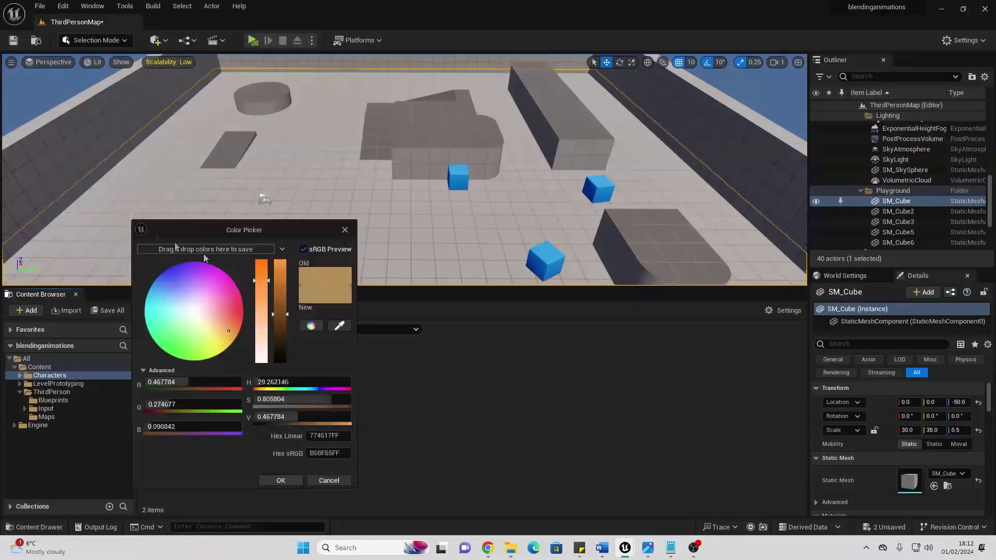
click(210, 304)
click(281, 480)
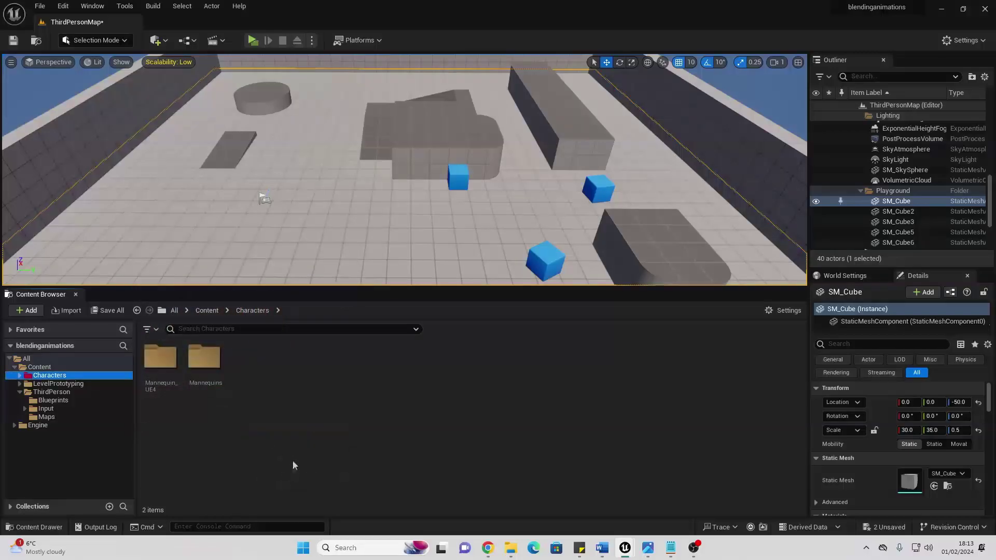
Step: Open the BP_ThirdPersonCharacter blueprint and wrap the key 1, Flip Flop and Set Global Time Dilation nodes in a comment box titled Comment
click(53, 400)
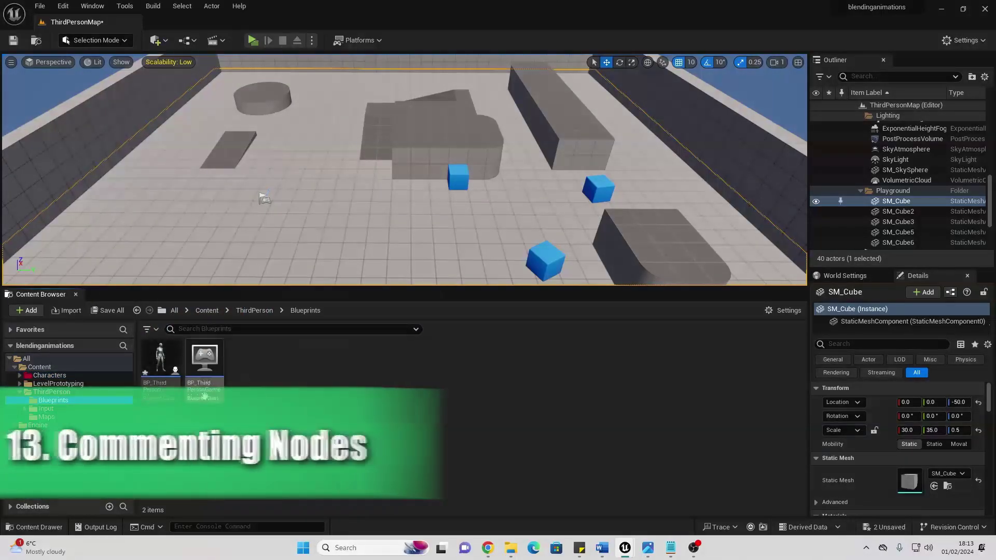
double_click(160, 358)
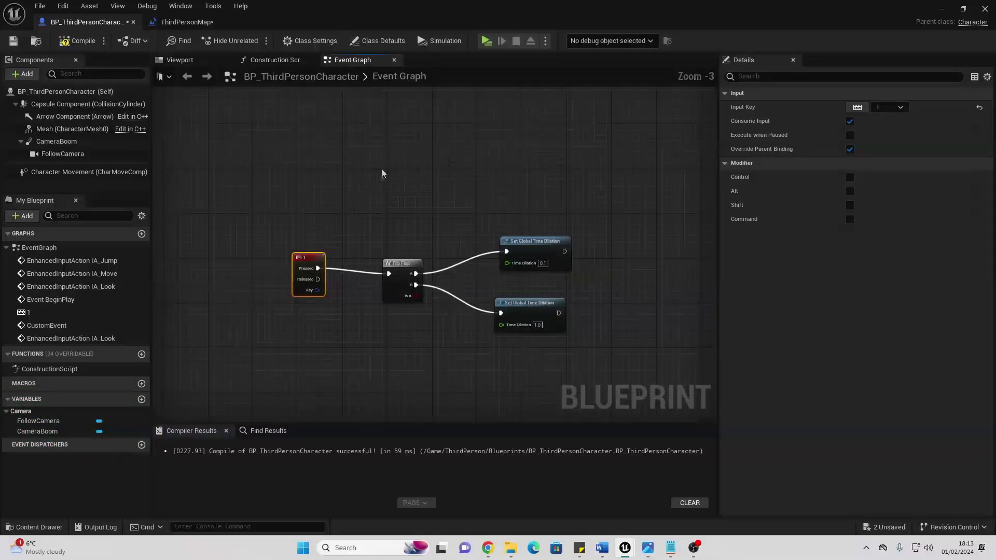
drag(265, 196, 581, 361)
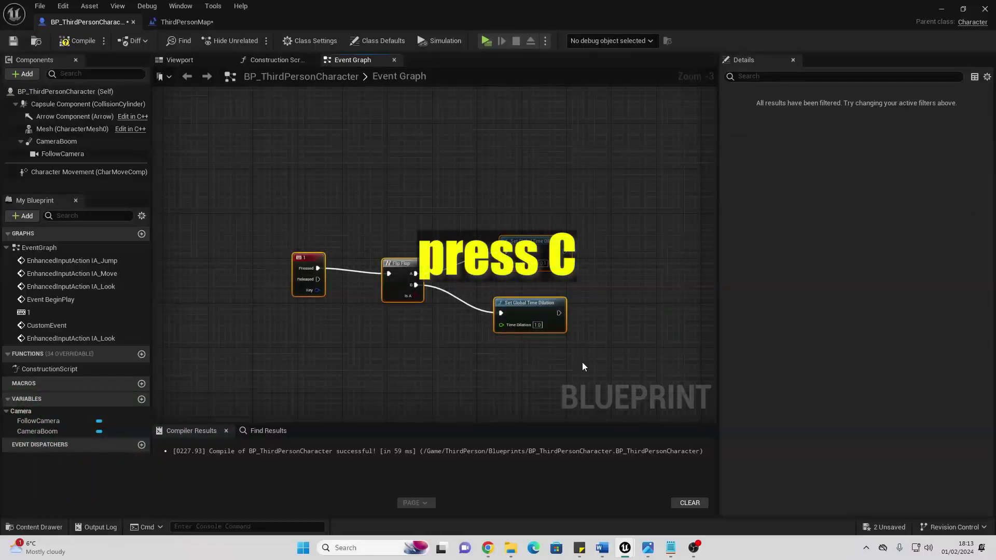
key(c)
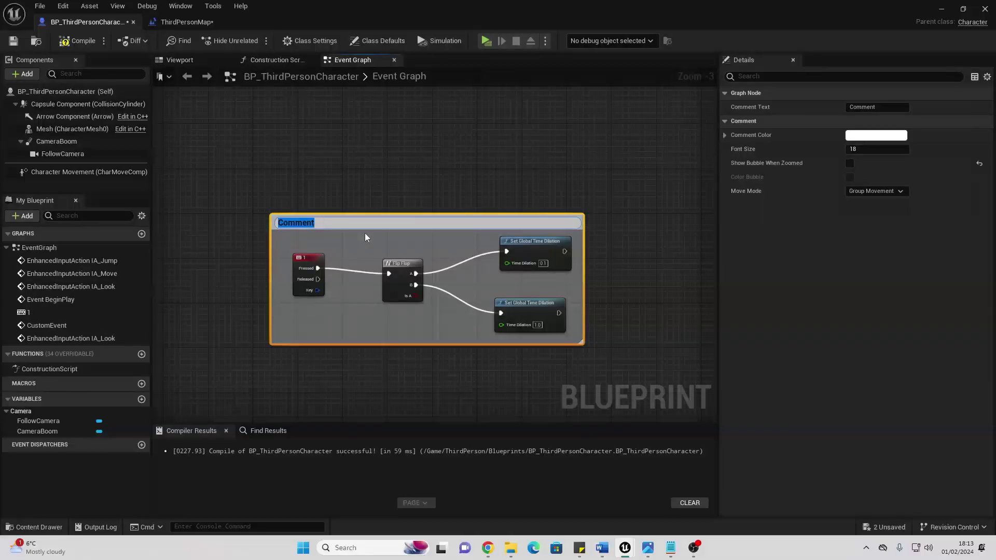
key(Return)
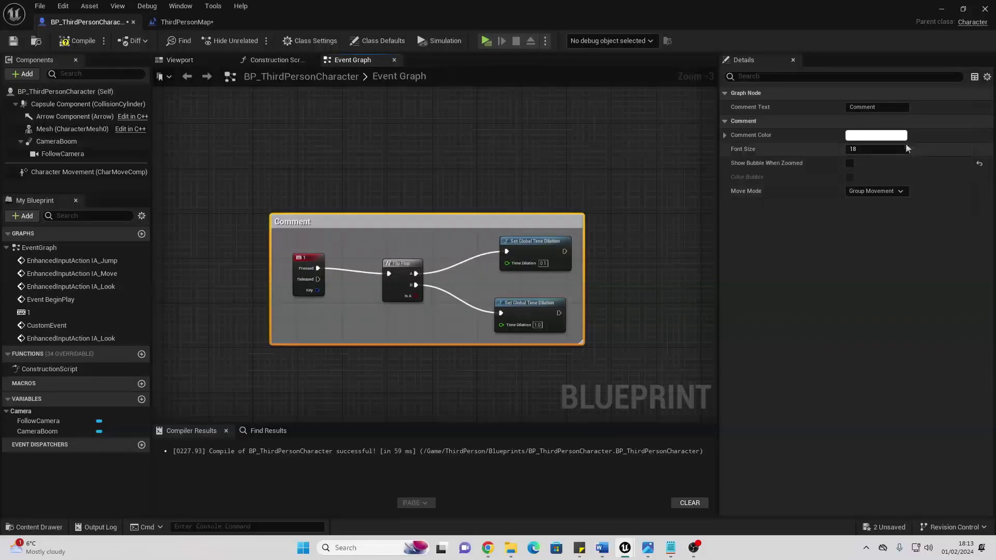
Step: Set the new comment box's color to orange
click(903, 136)
drag(773, 217, 779, 233)
click(816, 398)
Step: Enable Show Bubble When Zoomed for the comment box and check its bubble at a far zoom level
scroll(469, 160, down, 7)
right_drag(483, 162, 502, 249)
scroll(471, 284, up, 4)
click(850, 162)
scroll(471, 234, up, 6)
scroll(443, 243, down, 7)
scroll(404, 281, down, 1)
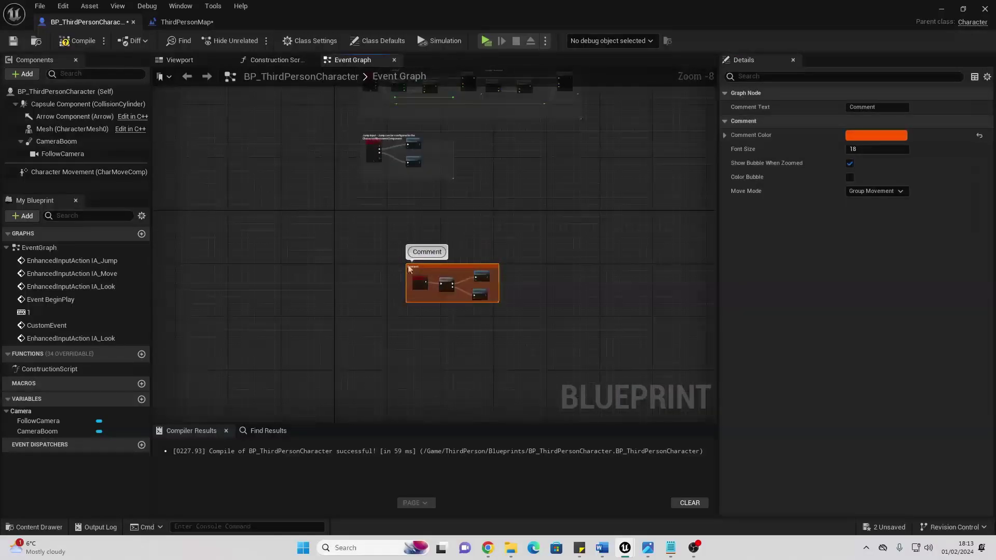
right_drag(438, 244, 620, 348)
Step: Select the blue cube SM_ChamferCube in the level and raise it off the floor with the translate gizmo
click(407, 224)
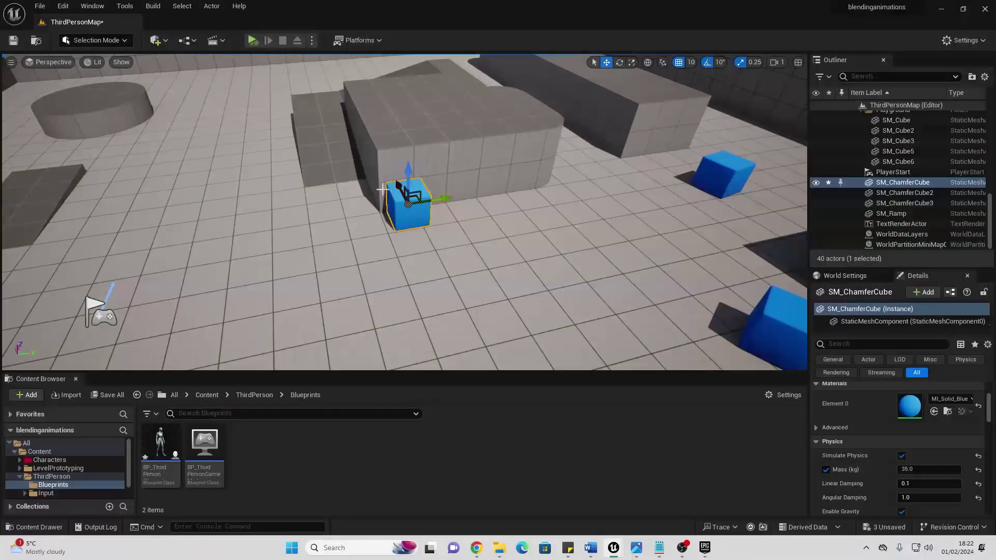
drag(394, 185, 459, 148)
mouse_move(492, 180)
mouse_down()
mouse_move(399, 182)
mouse_move(494, 173)
mouse_up()
Step: Rotate SM_ChamferCube with the rotate gizmo and enlarge it to several times its size with the scale gizmo
click(619, 66)
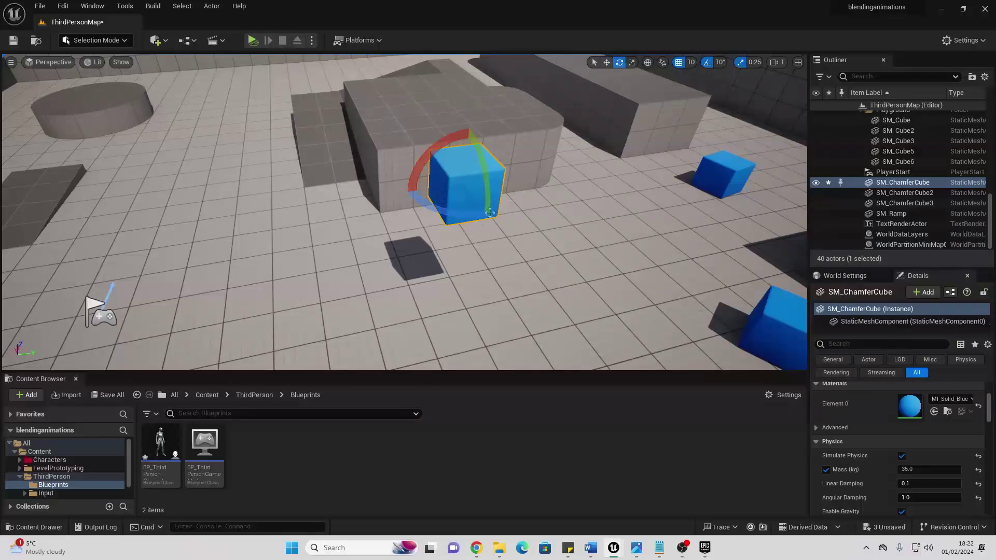
drag(519, 191, 443, 156)
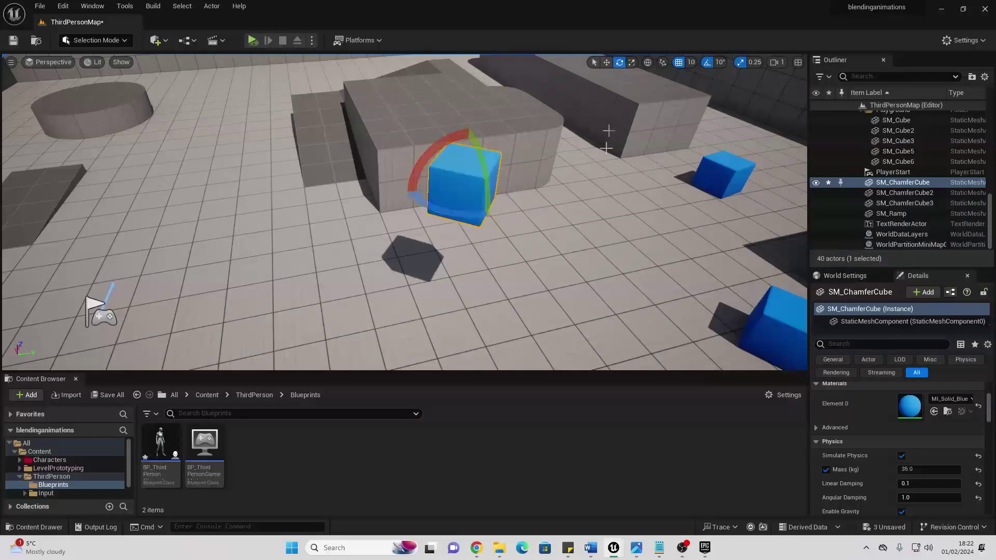
click(632, 62)
drag(468, 185, 506, 189)
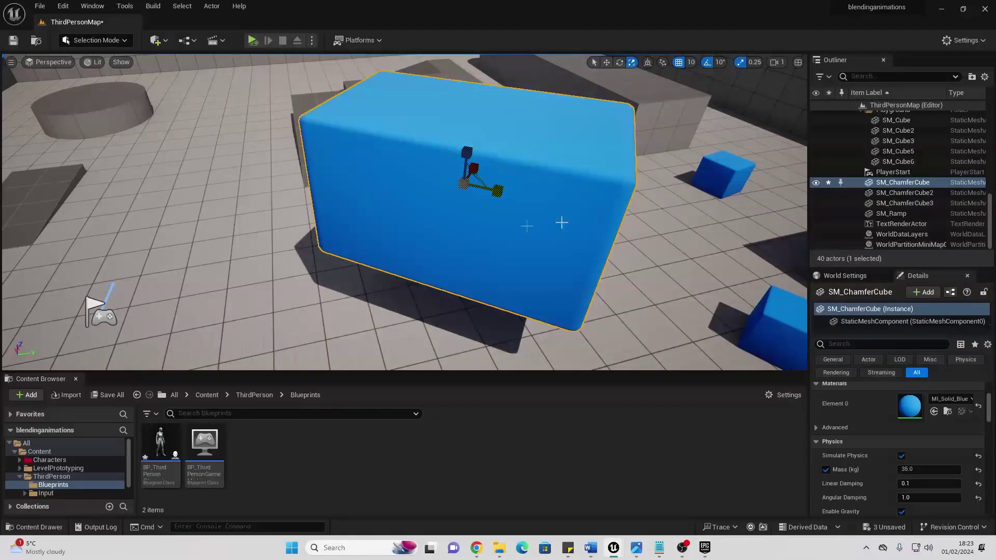
Step: Switch SM_ChamferCube's gizmo through translate, rotate and scale, adjusting the cube's position and making it taller
key(w)
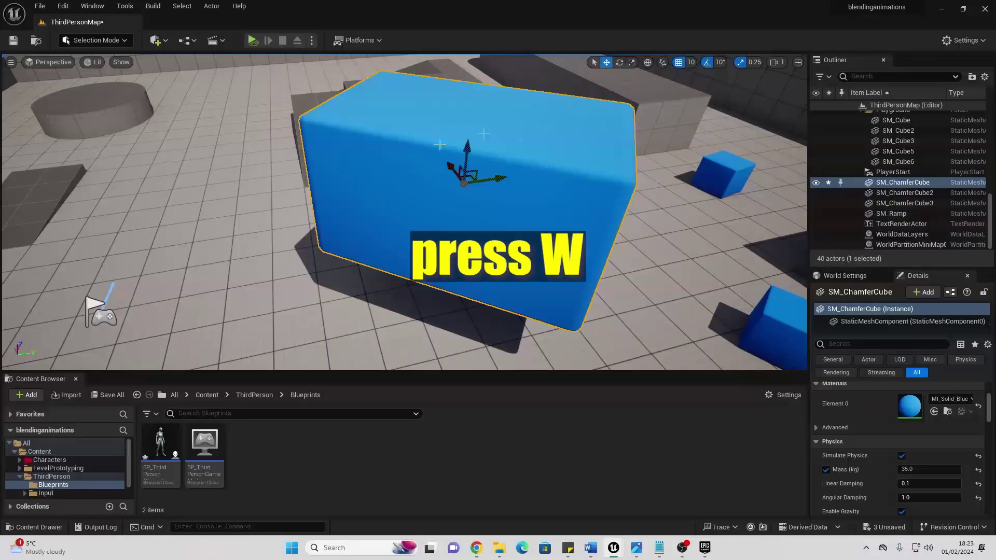
drag(449, 166, 467, 139)
key(e)
key(r)
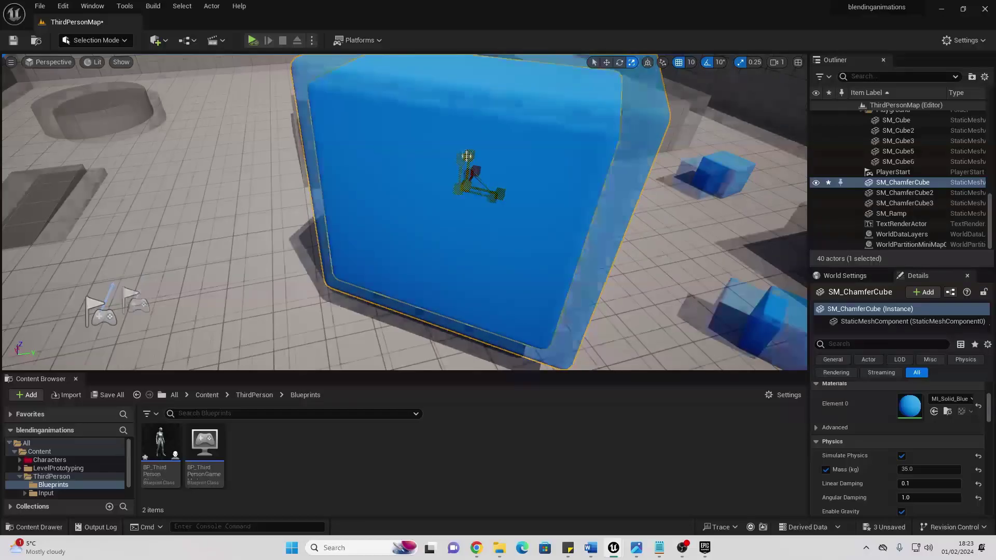
scroll(468, 155, down, 3)
right_drag(471, 164, 471, 134)
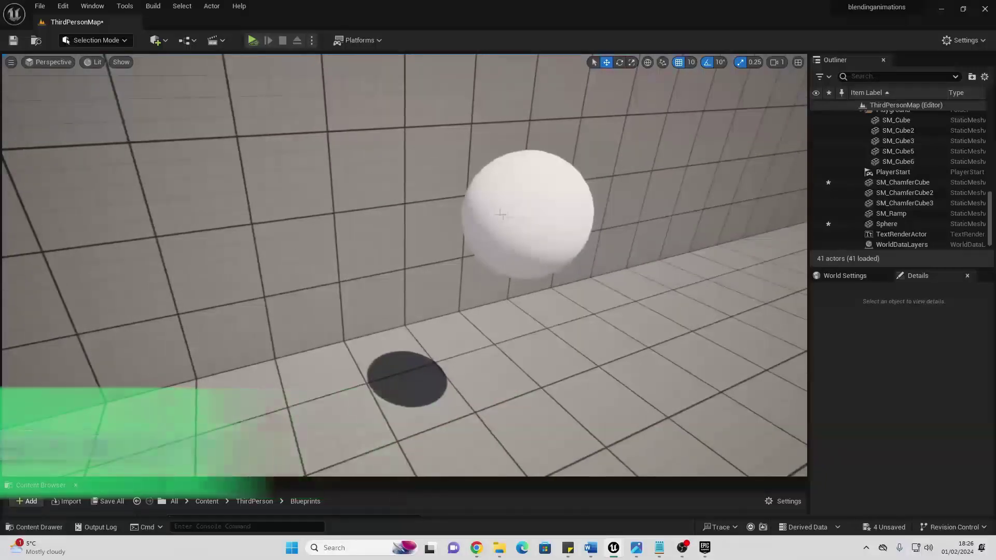
Step: Select the white Sphere and move it partly into the wall, at location 2920, 1790, 260
click(552, 199)
mouse_move(400, 237)
right_down()
mouse_move(363, 208)
mouse_move(400, 237)
right_up()
click(400, 238)
right_drag(512, 264, 512, 264)
click(502, 228)
drag(472, 215, 353, 188)
right_drag(353, 188, 353, 187)
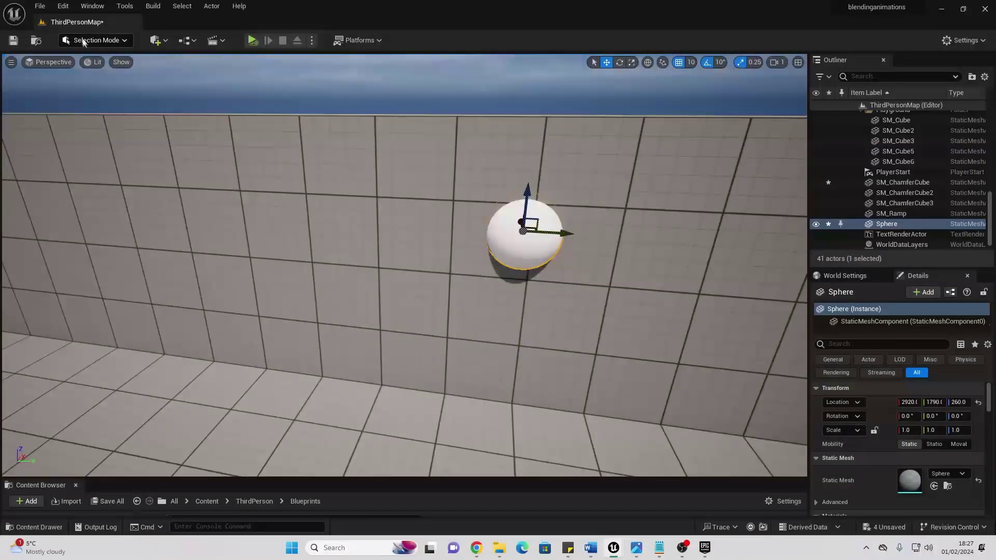
Step: Switch to Modeling mode, select wall SM_Cube6 together with the Sphere, and start a Mesh Boolean on them
click(85, 42)
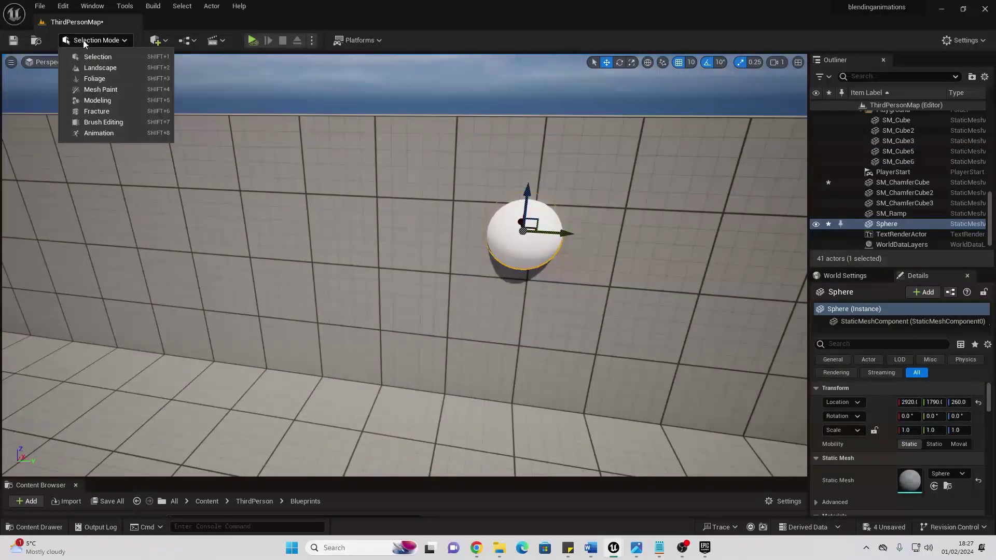
click(97, 100)
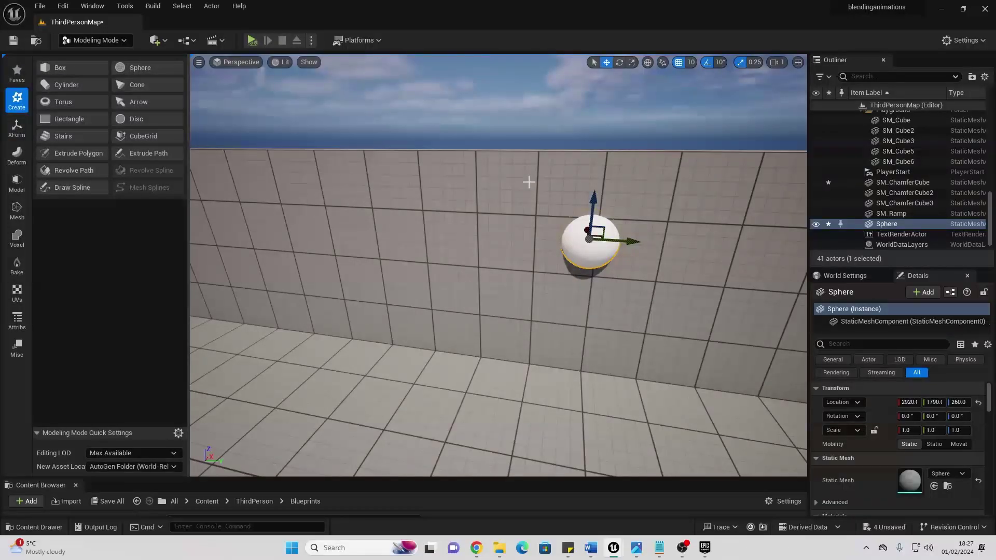
click(529, 182)
ctrl+click(587, 247)
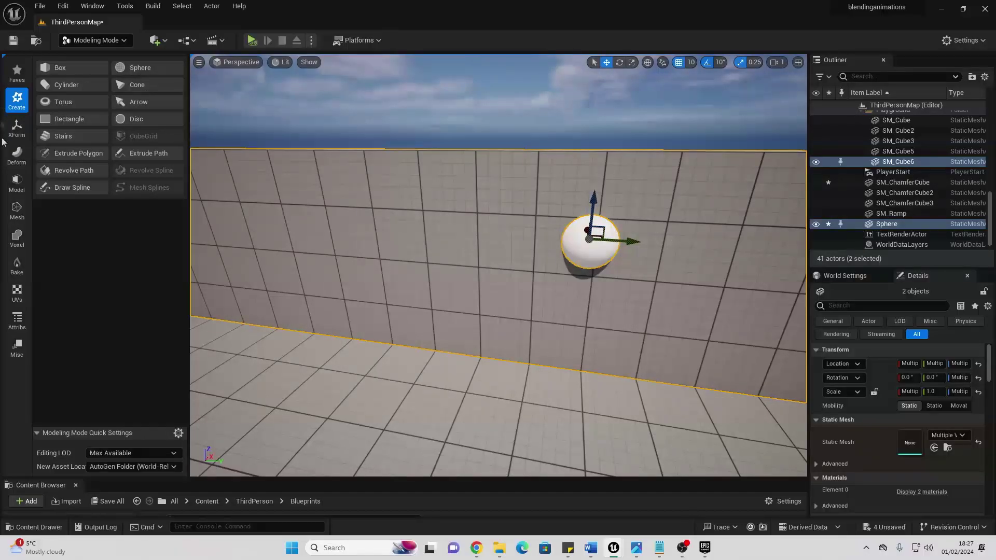
click(17, 182)
click(65, 85)
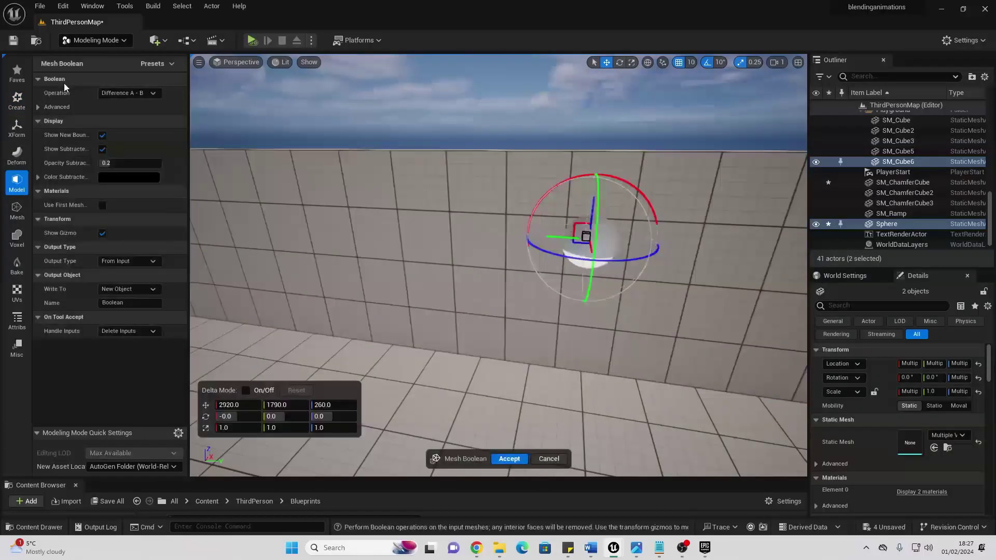
Step: Reposition the Sphere in the wall to 2910, 1790, 160 and accept the Mesh Boolean with operation Difference A - B
right_drag(691, 255, 555, 264)
key(w)
right_drag(654, 190, 653, 190)
drag(568, 164, 519, 312)
drag(492, 269, 522, 269)
right_drag(522, 269, 509, 268)
right_drag(511, 311, 511, 312)
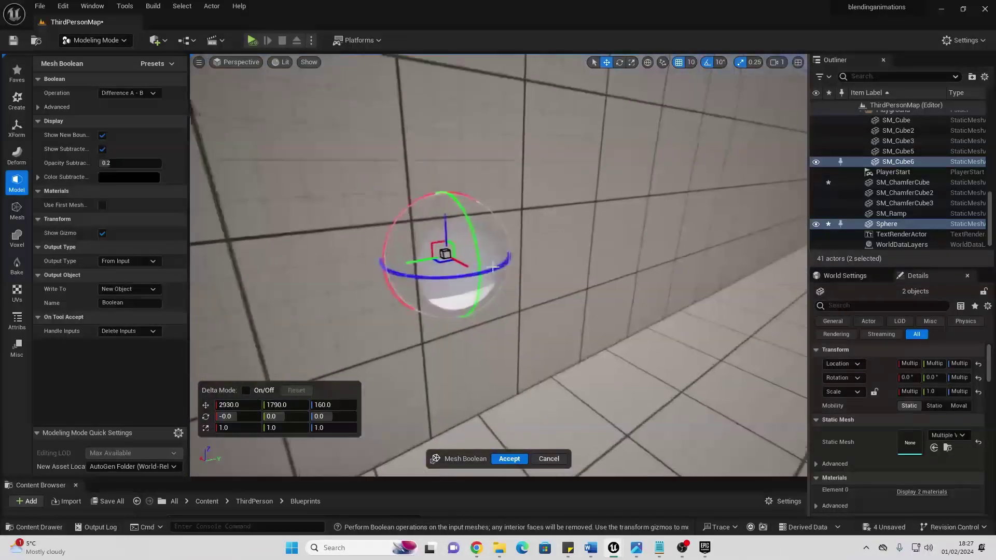
drag(493, 267, 475, 270)
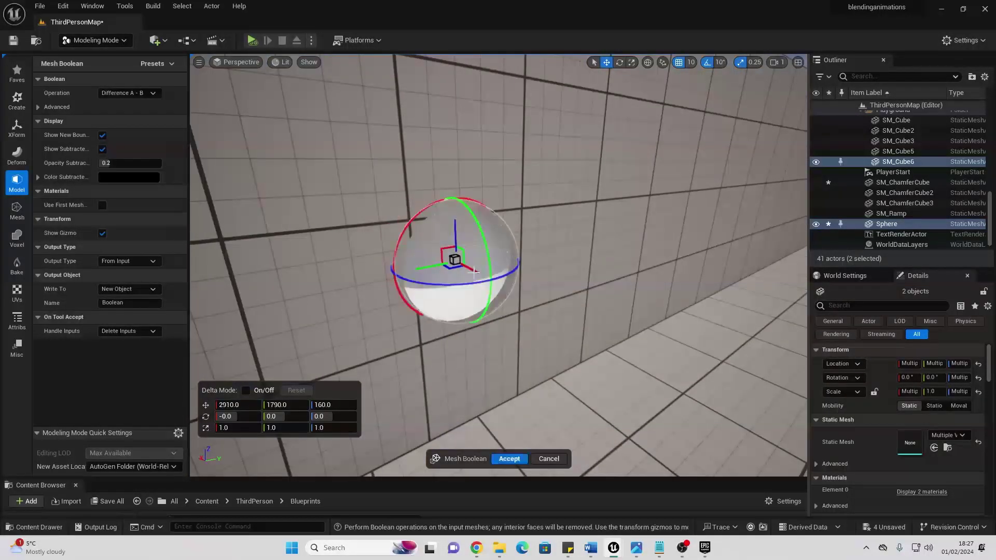
click(509, 459)
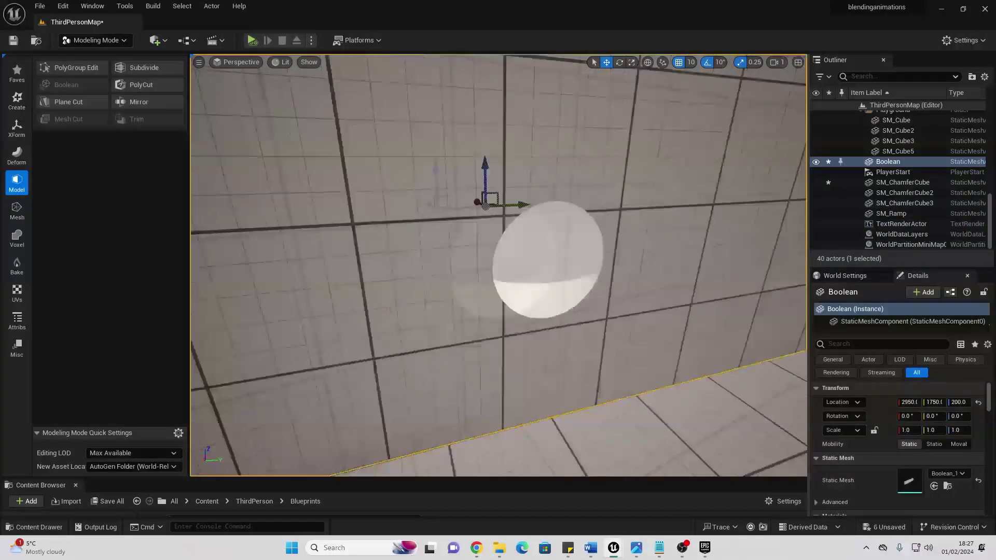
right_drag(545, 291, 530, 260)
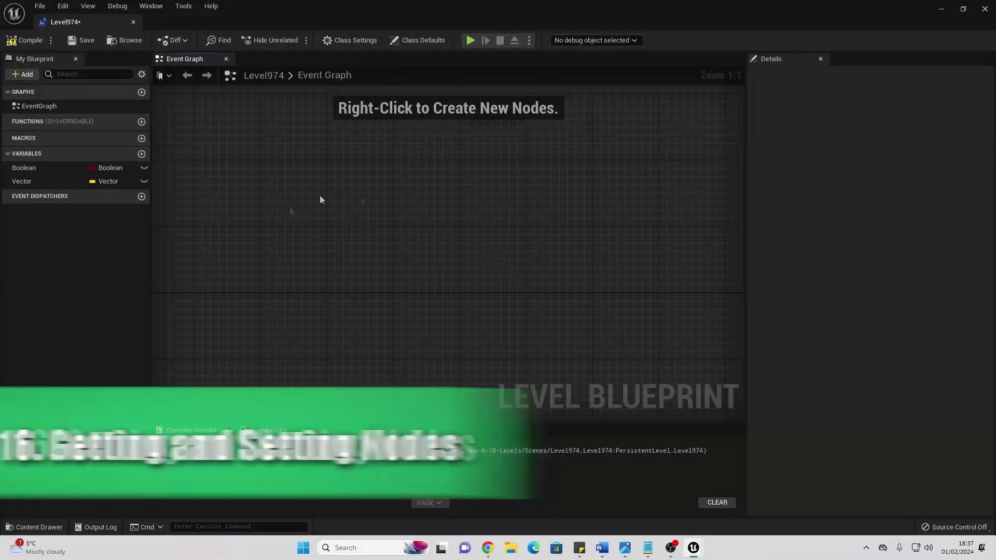
Step: Add a Get node and a Set node for the Boolean variable to the level blueprint's Event Graph
drag(44, 168, 369, 219)
click(396, 234)
drag(27, 167, 340, 162)
click(376, 189)
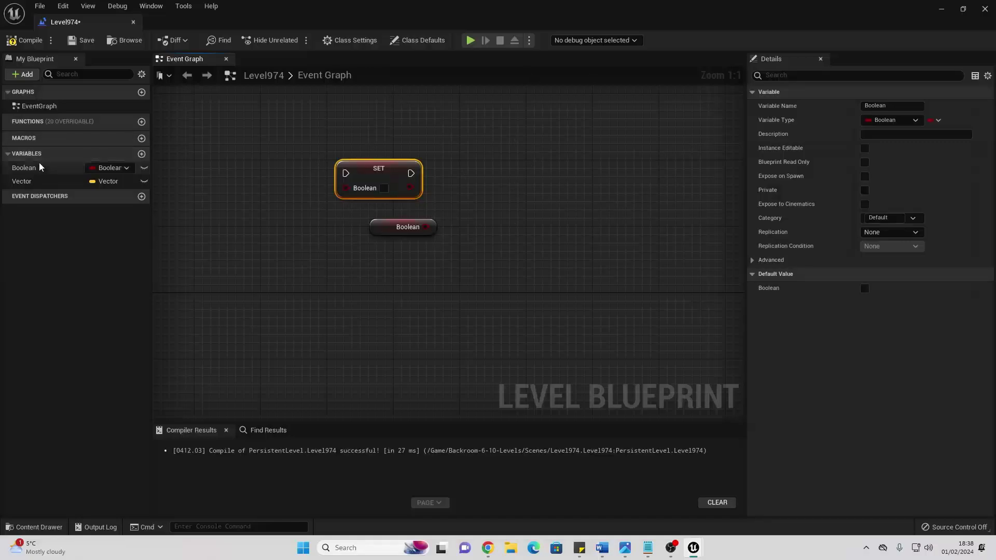
Step: Add a second Boolean getter below the existing nodes and a second Boolean setter beside them, using the direct get and set shortcuts
drag(26, 168, 373, 312)
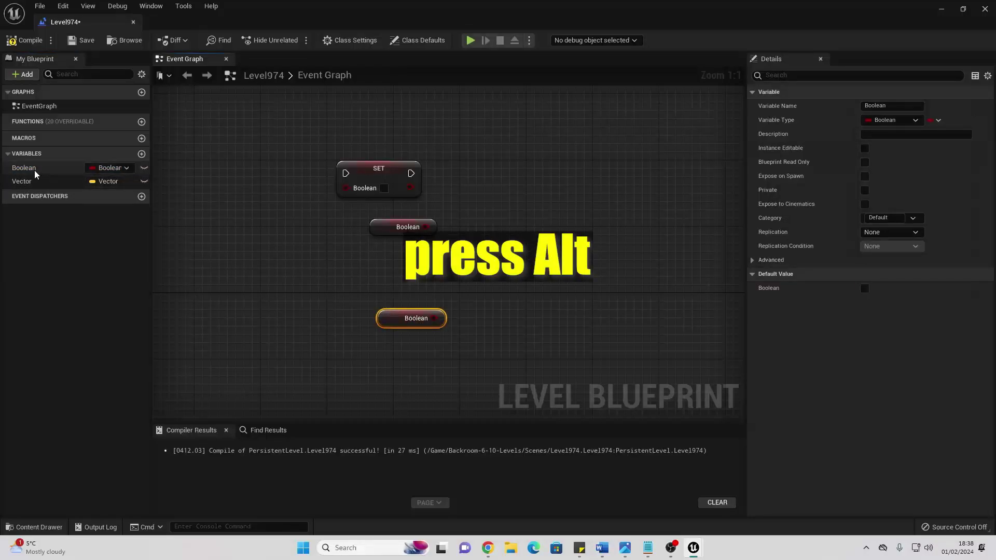
alt+drag(26, 168, 466, 206)
alt+drag(508, 169, 508, 170)
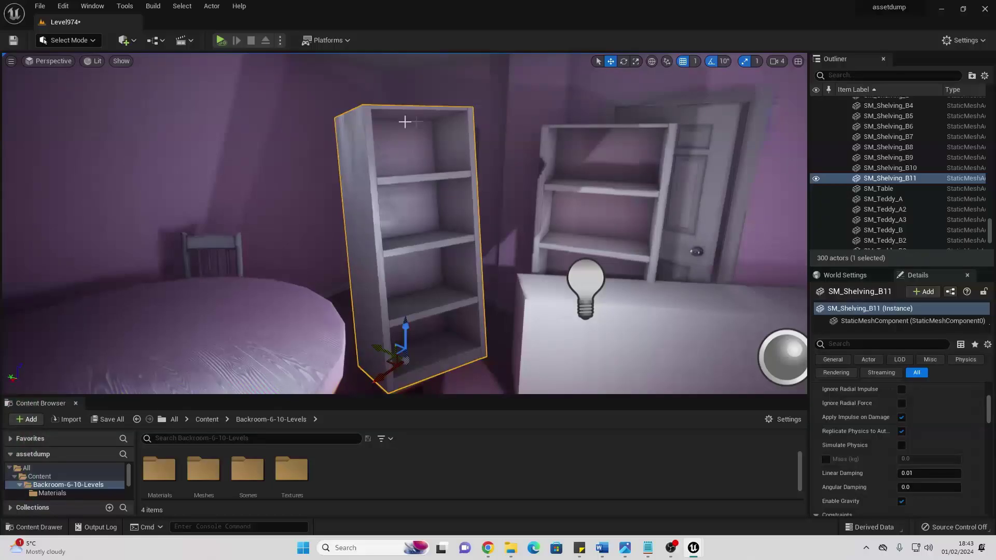
Step: Enable Simulate Physics on SM_Shelving_B11 and move the shelf towards the round table
mouse_move(439, 148)
right_down()
mouse_move(446, 207)
mouse_move(433, 142)
mouse_move(436, 151)
right_up()
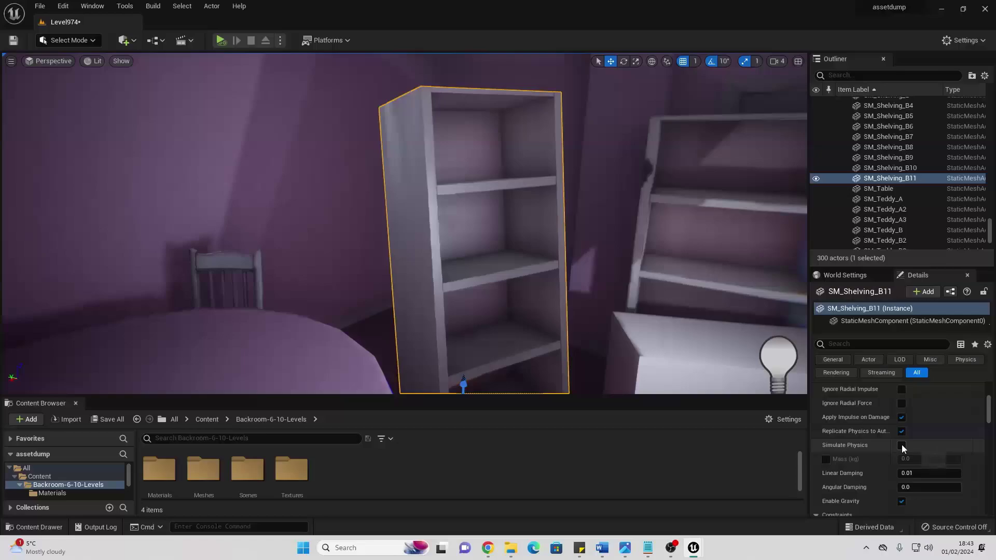
right_drag(465, 178, 477, 219)
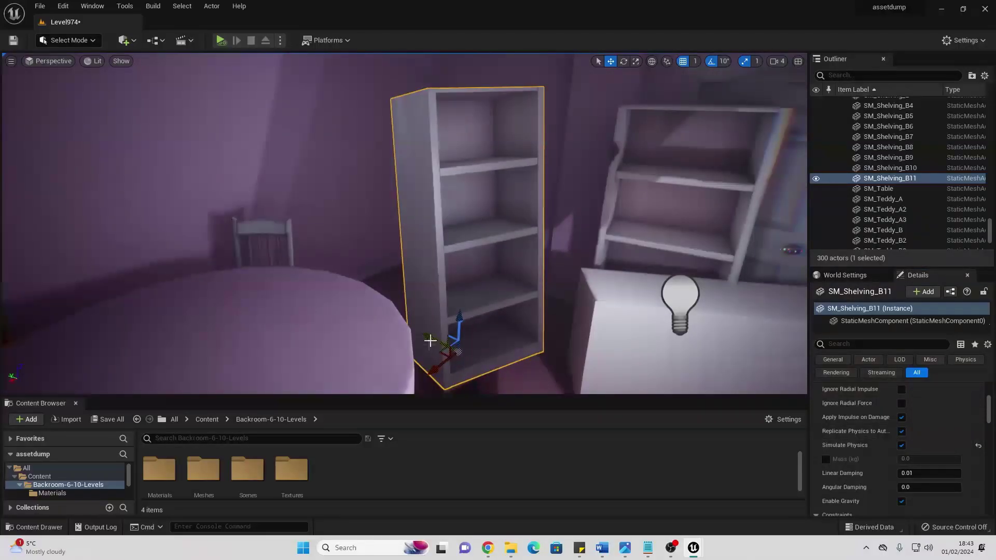
drag(431, 339, 401, 300)
drag(402, 353, 413, 346)
Step: Run the level in Simulate mode to let SM_Shelving_B11 tip against the table, and switch to the rotate gizmo
click(282, 39)
click(323, 130)
key(e)
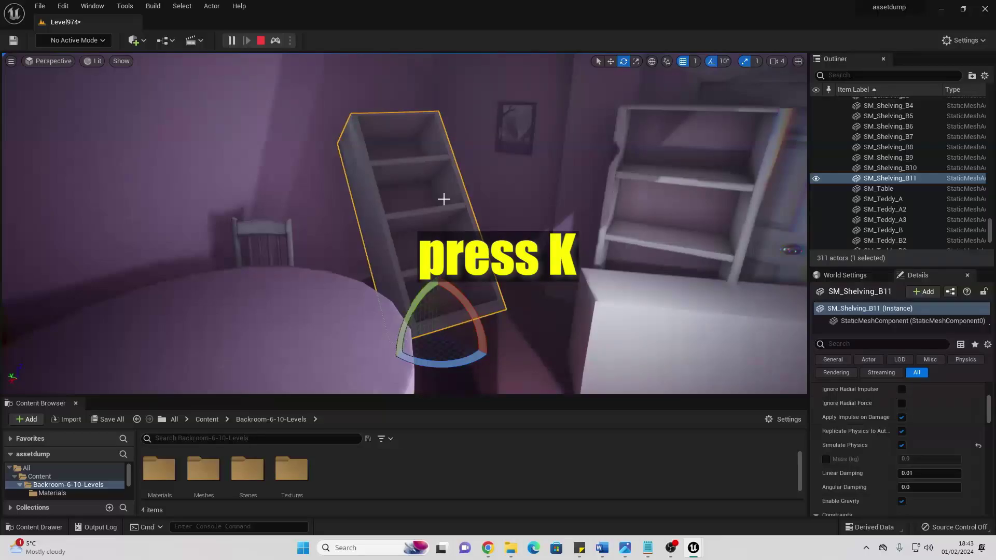
Step: Keep the simulation changes of SM_Shelving_B11 and stop the simulation
key(k)
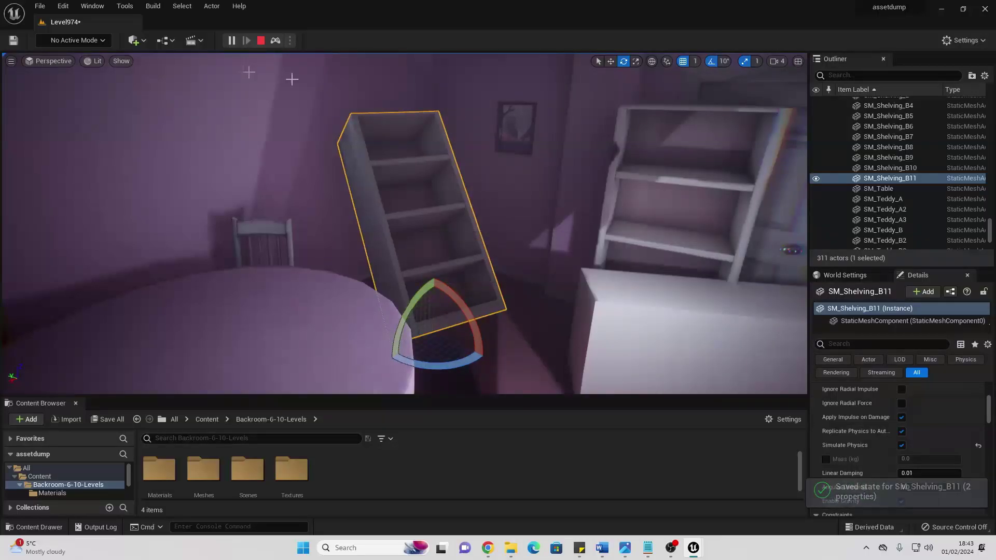
click(261, 41)
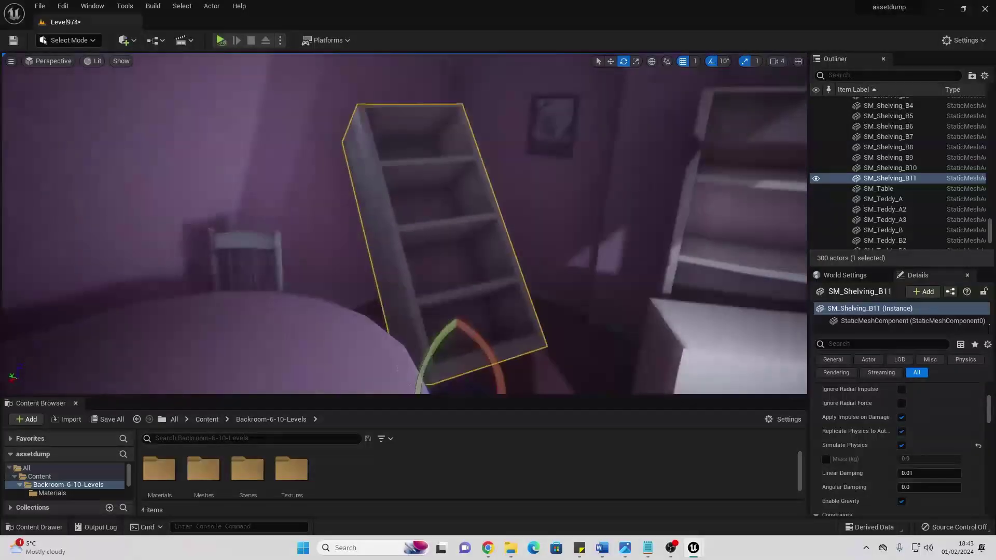
right_drag(404, 223, 508, 264)
mouse_move(414, 186)
right_down()
mouse_move(389, 164)
mouse_move(414, 186)
right_up()
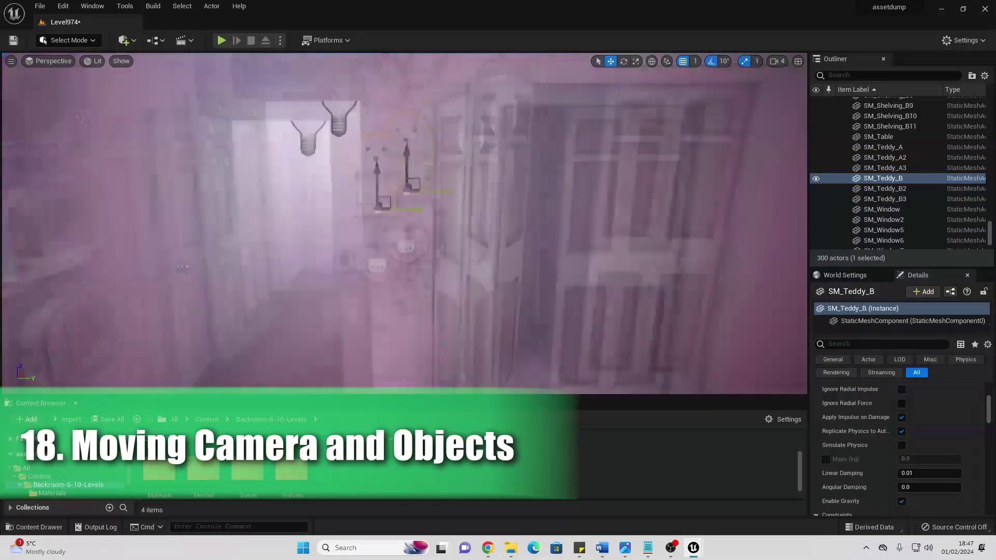
Step: Move SM_Teddy_B sideways along the Y axis, first on its own and again with the camera following it
right_drag(504, 209, 524, 205)
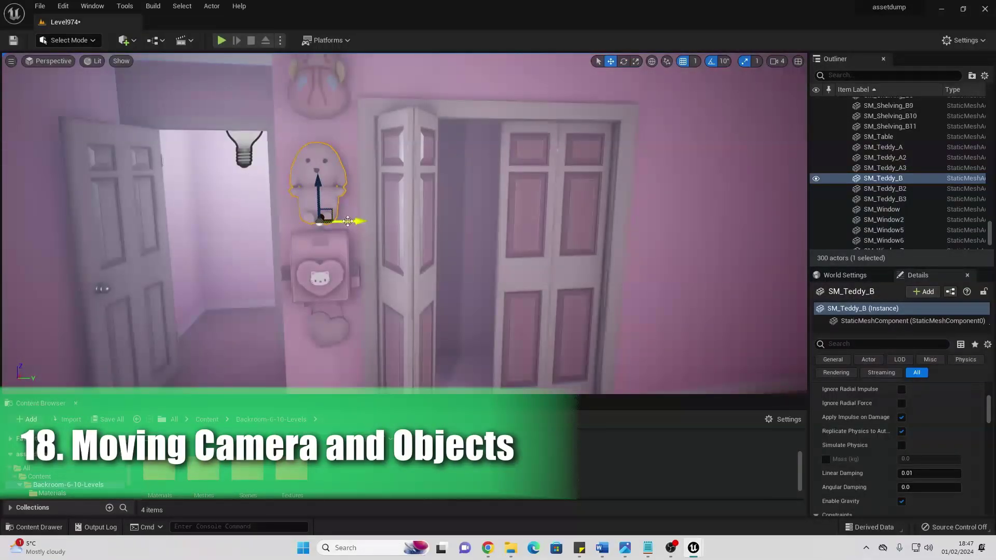
mouse_move(347, 221)
mouse_down()
mouse_move(651, 221)
mouse_move(337, 221)
mouse_move(338, 208)
mouse_up()
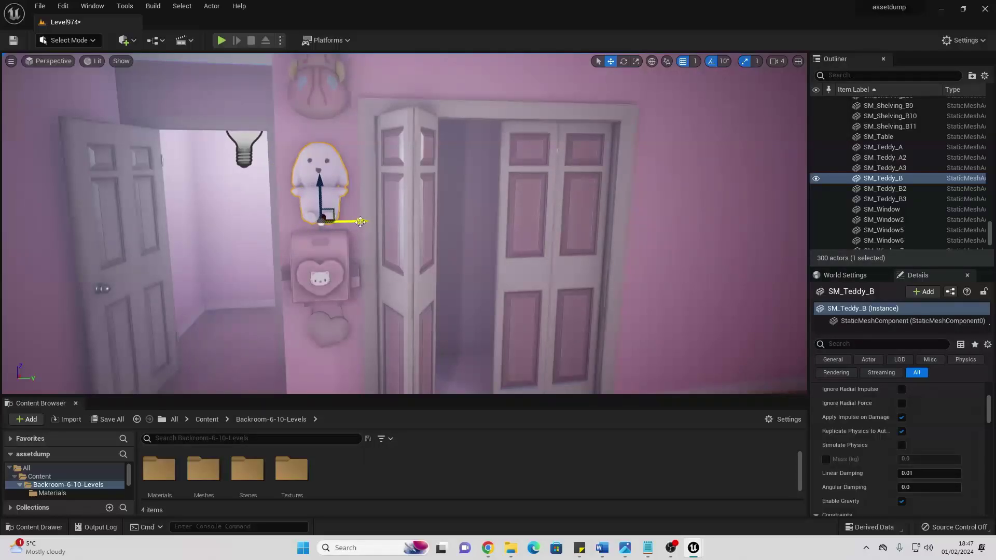
key(shift)
shift+drag(350, 227, 281, 221)
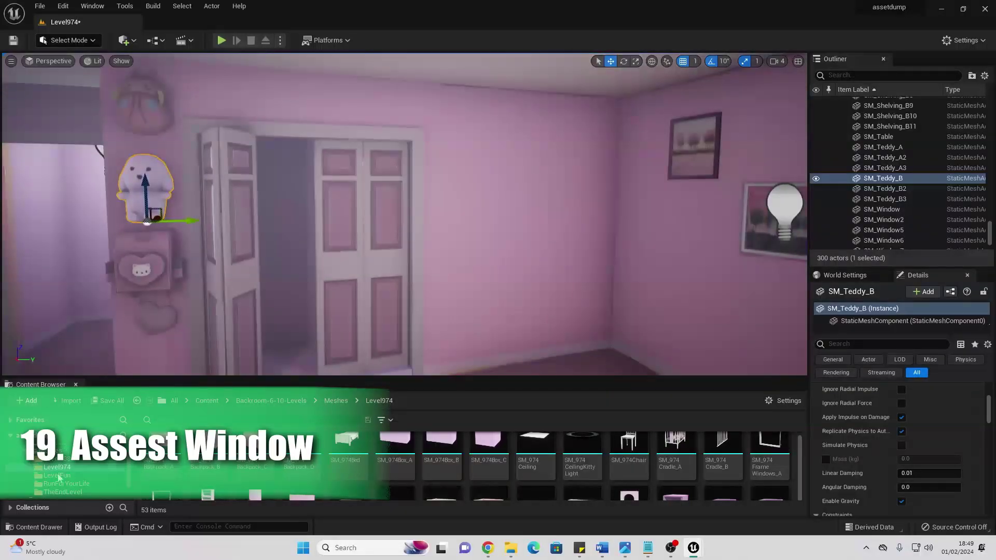
Step: Open the LevelFun mesh folder and look through its assets
click(58, 476)
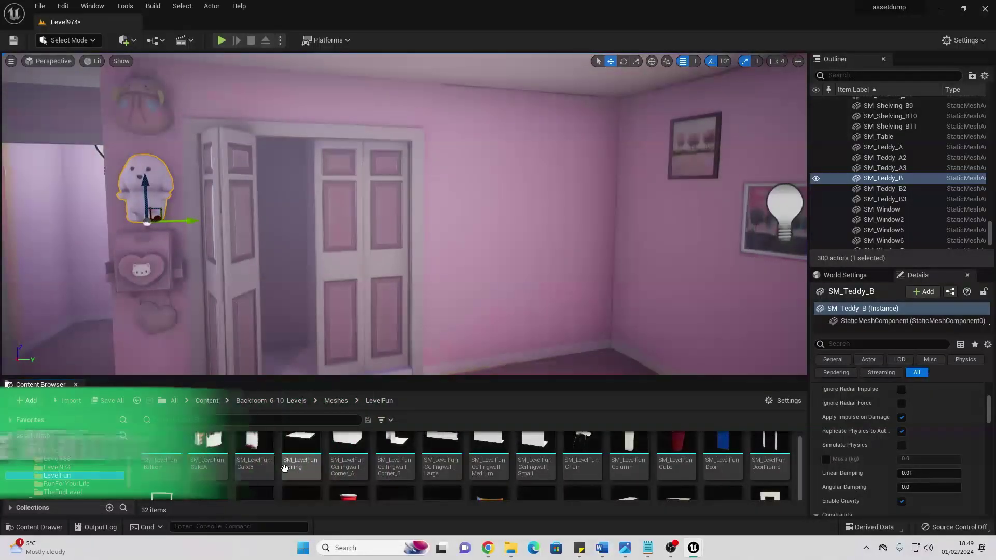
scroll(375, 456, down, 2)
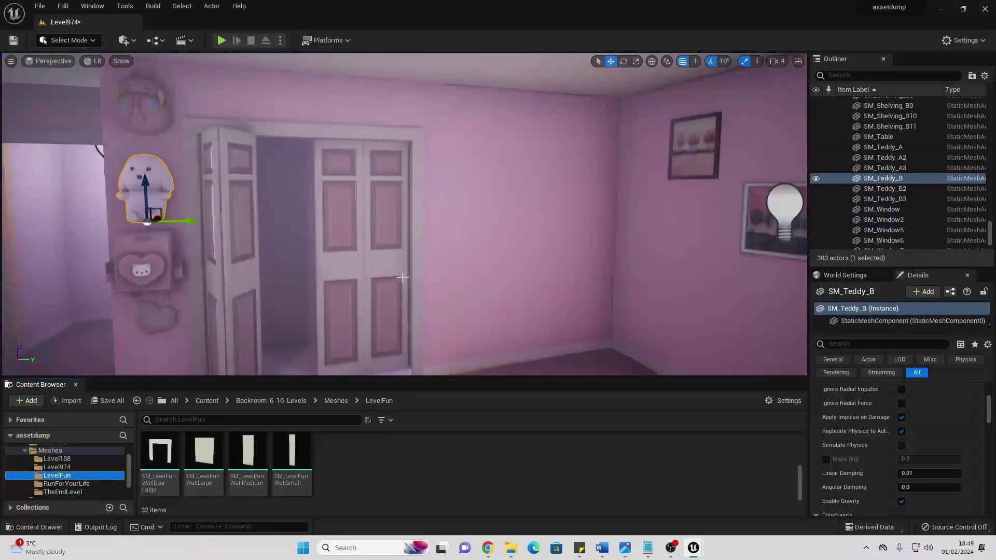
right_drag(406, 276, 418, 265)
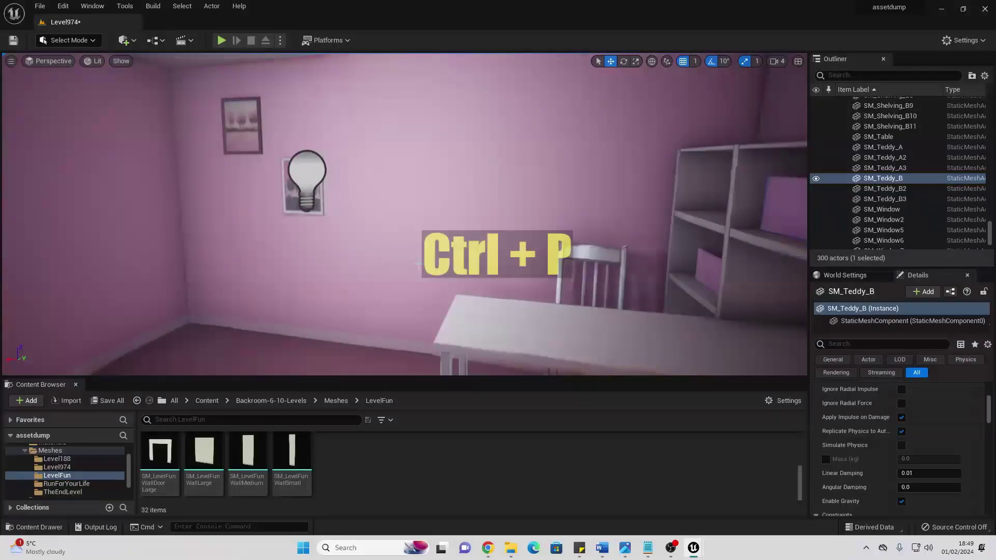
Step: Search for "tedd" in the Open Asset window, place SM_974Teddy_A on the floor in the room's corner, and close the window
key(ctrl+p)
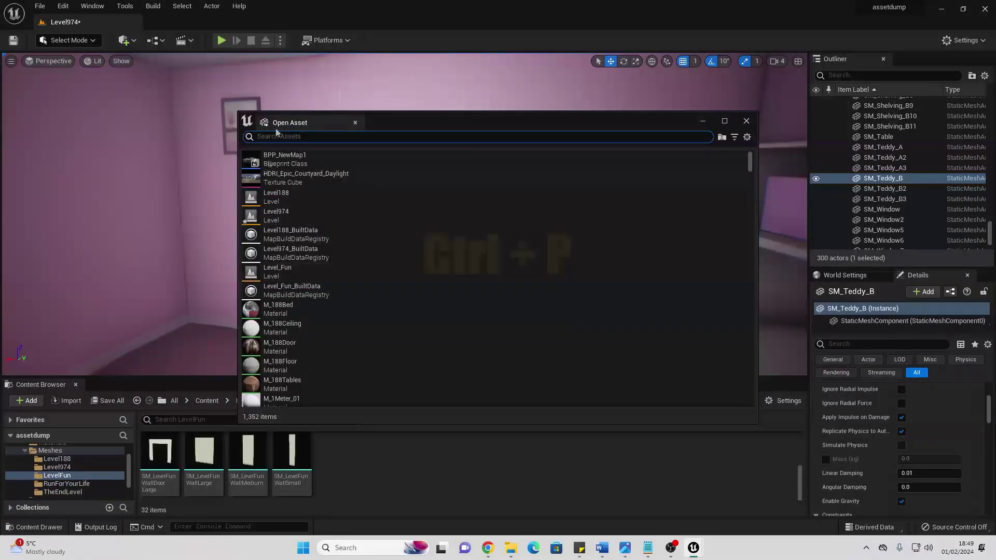
text(tedd)
drag(282, 178, 197, 337)
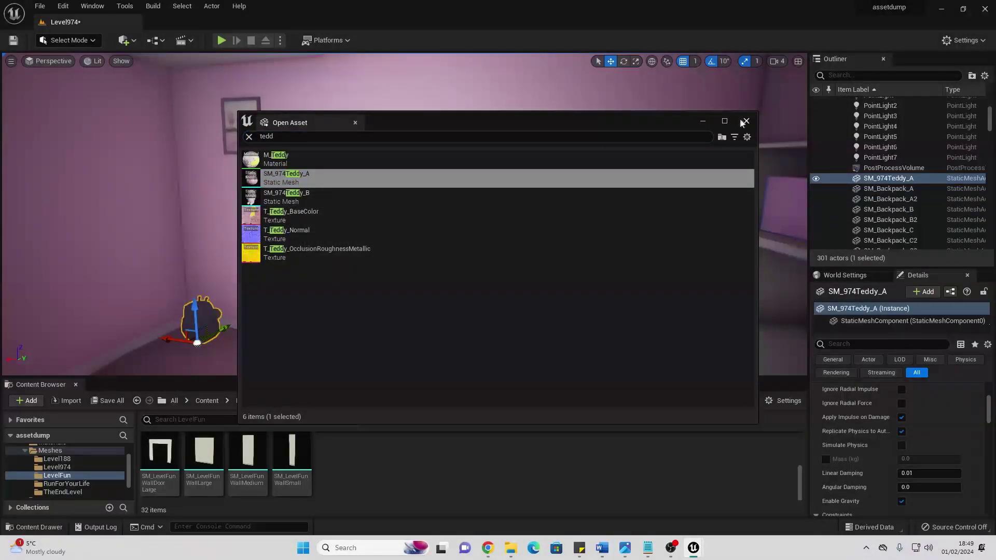
click(745, 122)
right_drag(597, 182, 384, 213)
right_drag(711, 122, 434, 240)
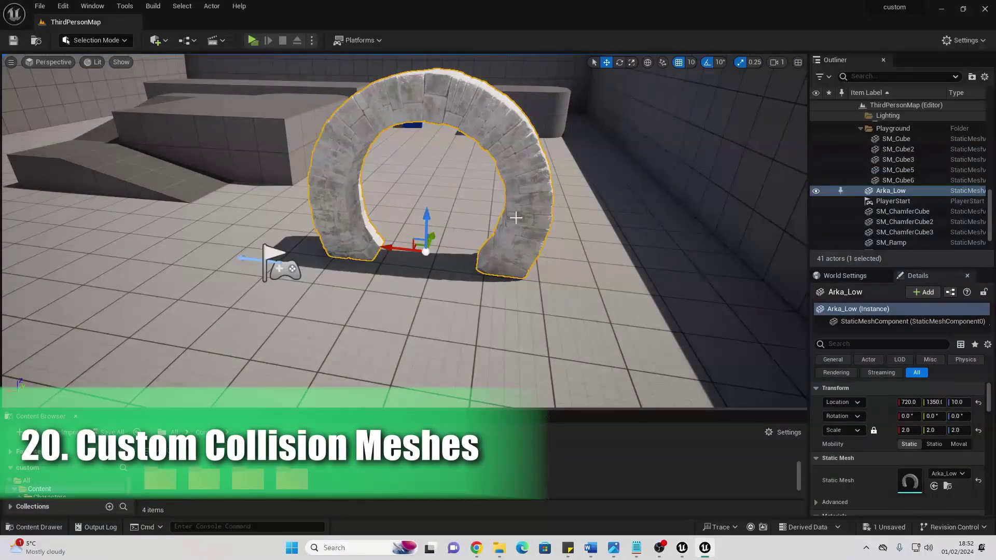
Step: Play the level in the custom project, run the character around and towards the stone arch to test its collision, and end the play session
click(252, 40)
key(w)
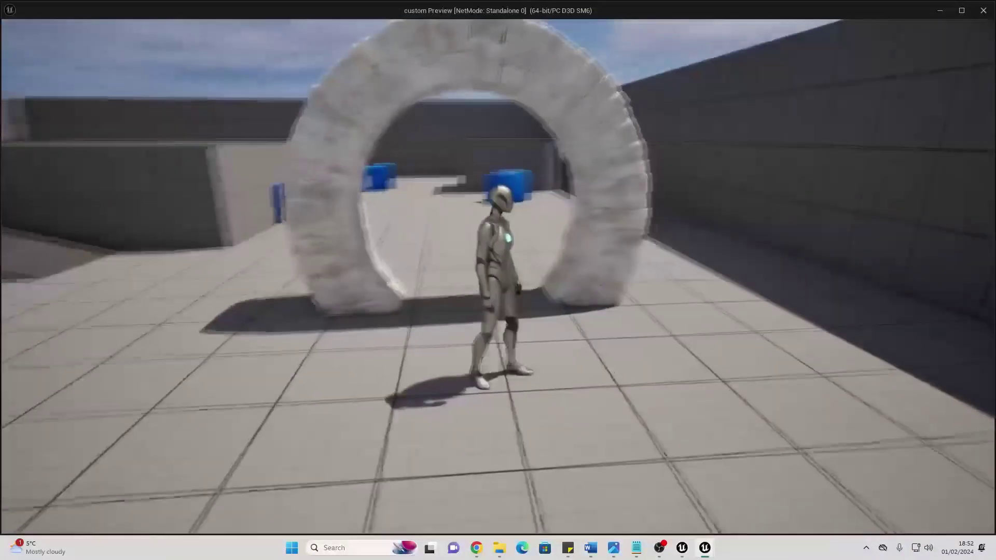
key(w)
key(s)
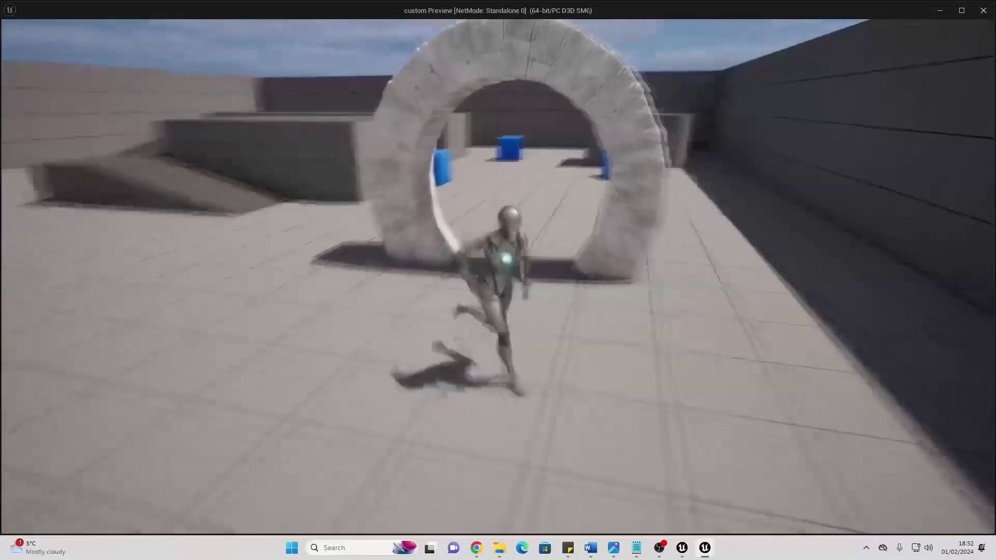
key(d)
key(s)
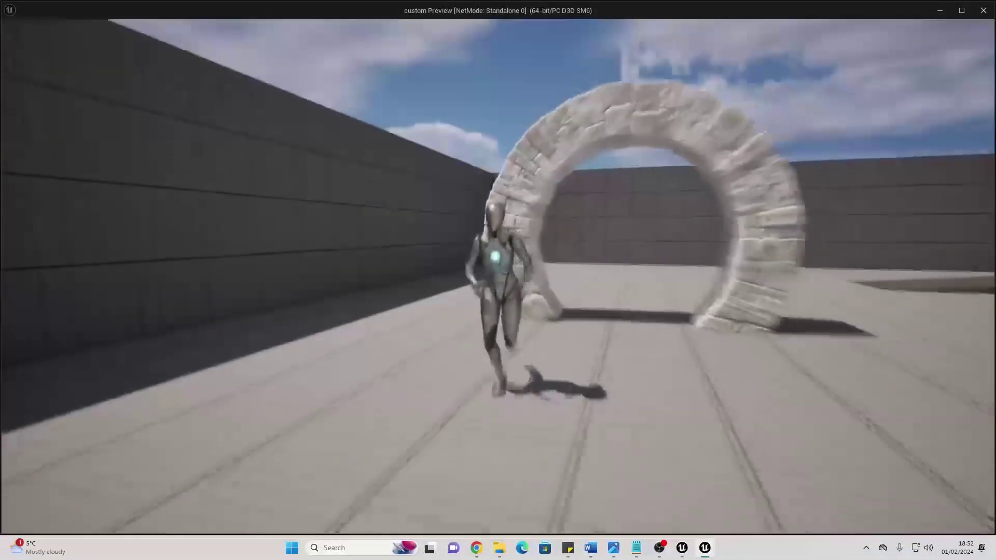
key(a)
key(w)
key(a)
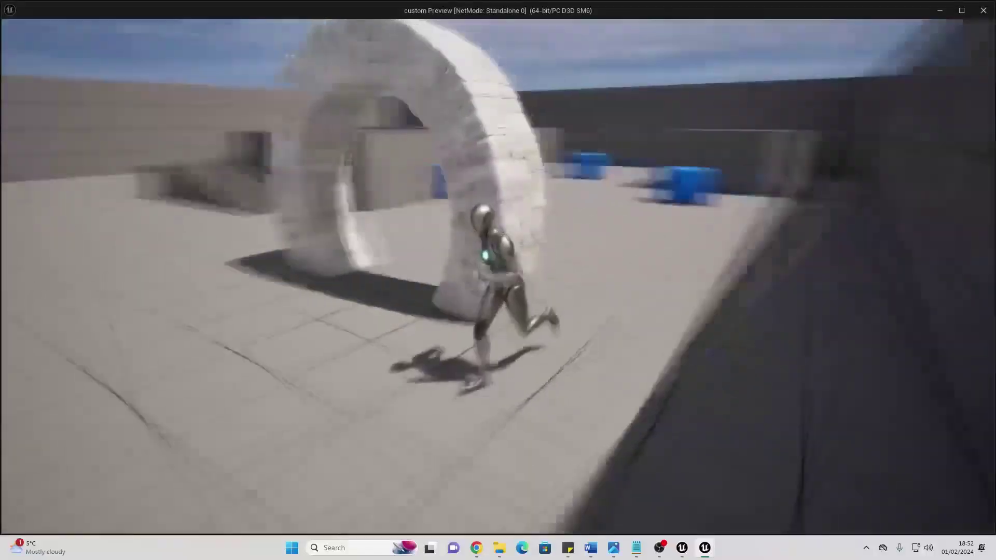
key(w)
key(d)
key(w)
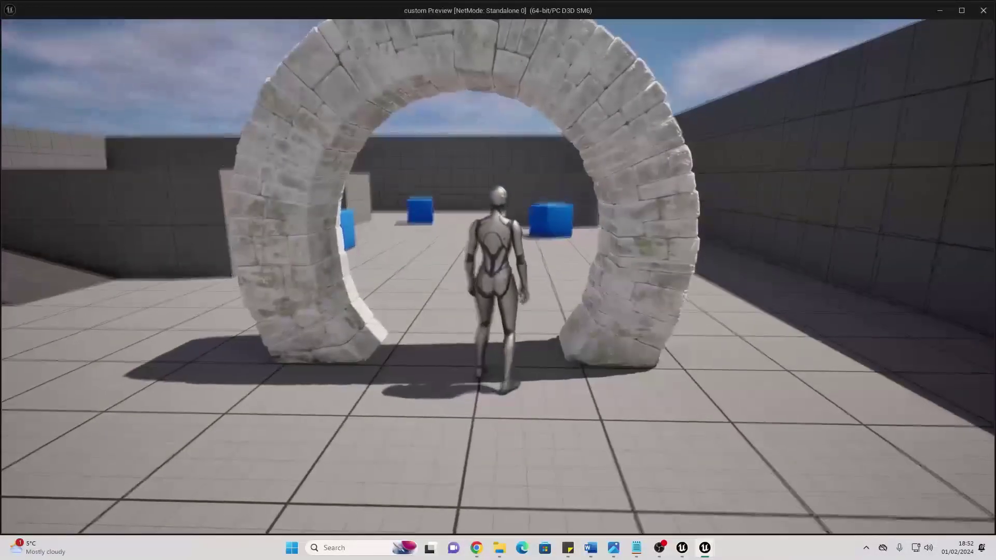
key(s)
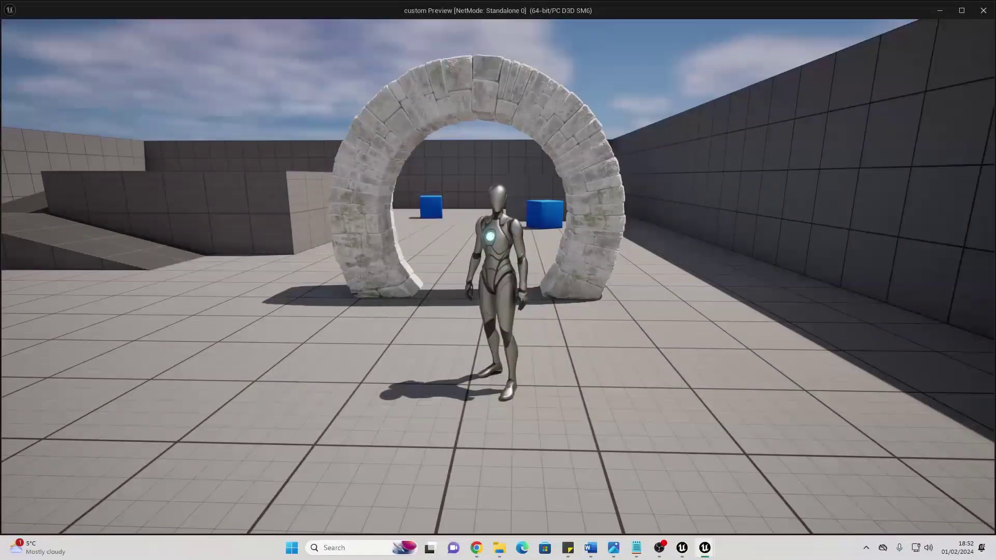
key(w)
key(Escape)
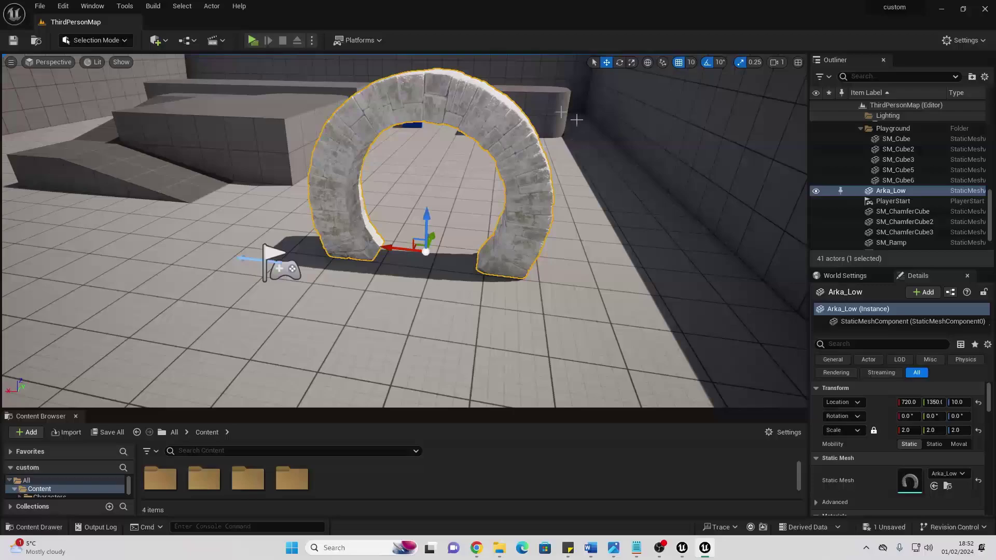
Step: Locate the Arka_Low mesh in the Model folder, enlarge the content browser, and open the mesh in a maximized editor window
key(ctrl+b)
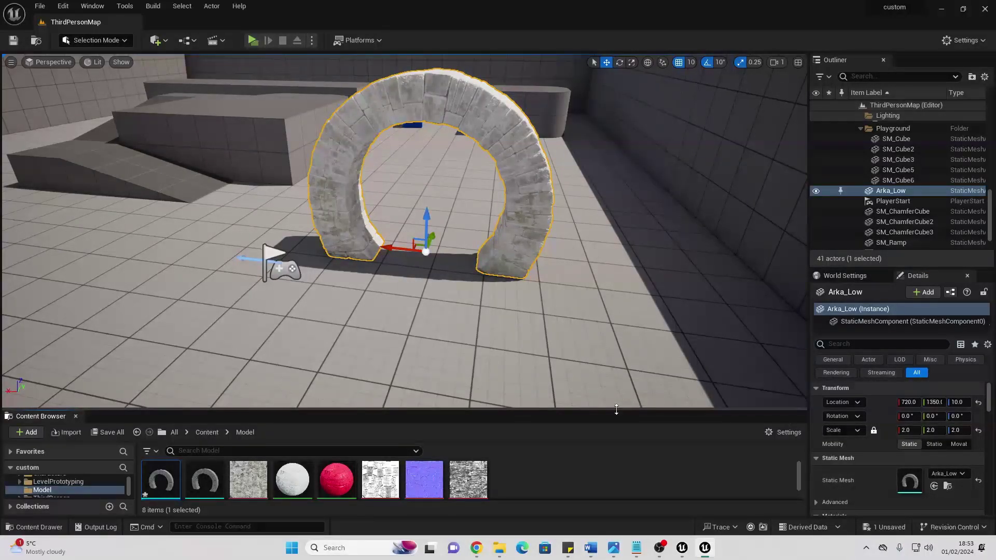
drag(616, 410, 605, 328)
double_click(177, 414)
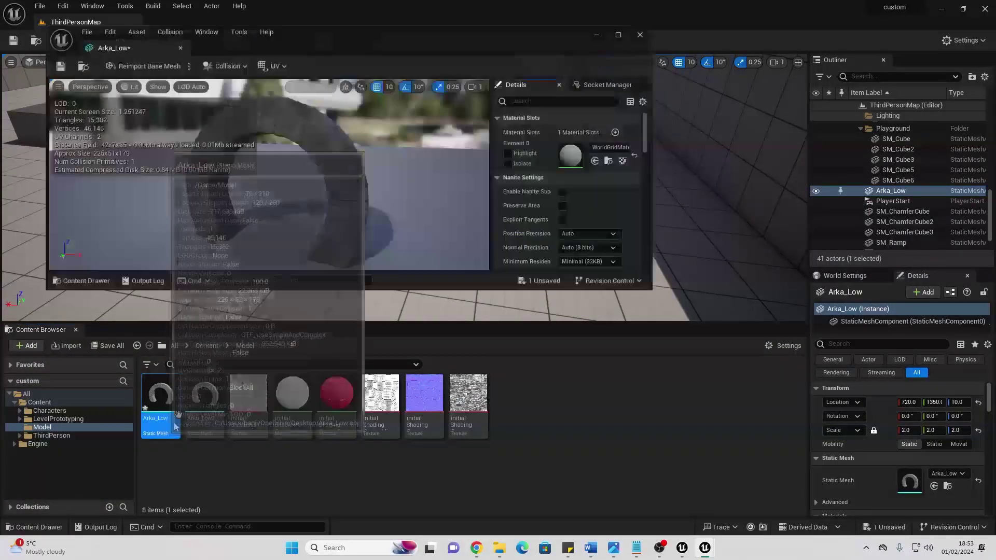
click(617, 35)
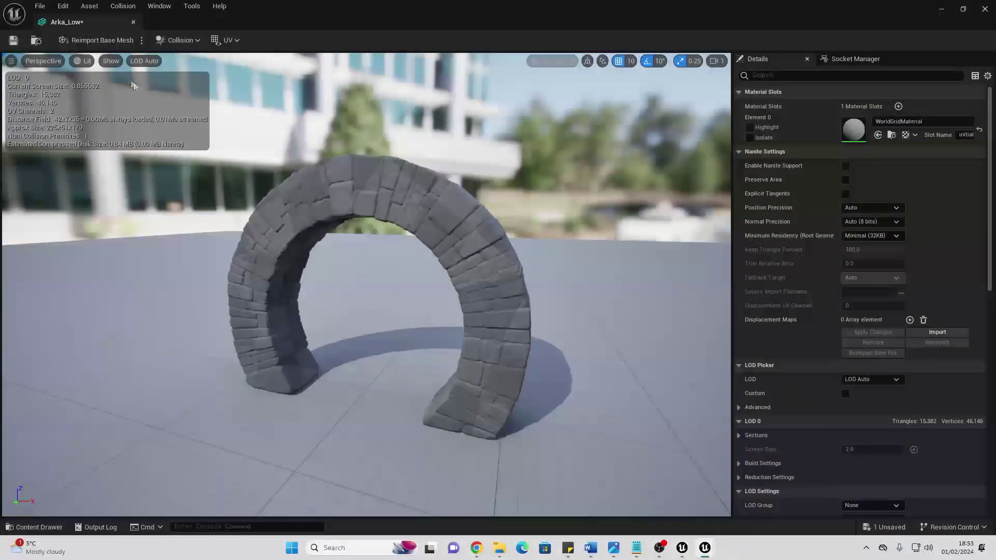
Step: Check the arch's simple collision box and set the mesh's Collision Complexity to Use Complex Collision As Simple
click(110, 61)
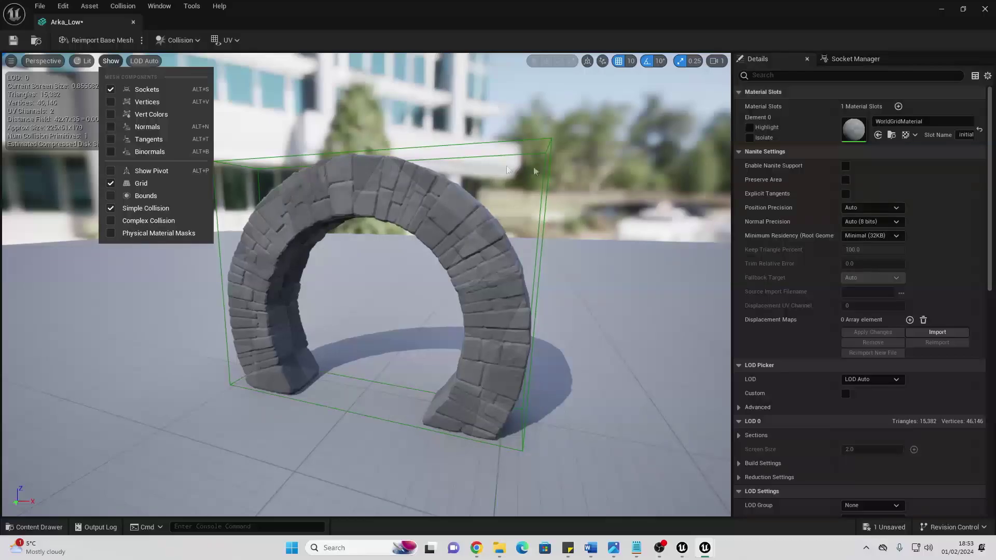
right_drag(512, 207, 195, 226)
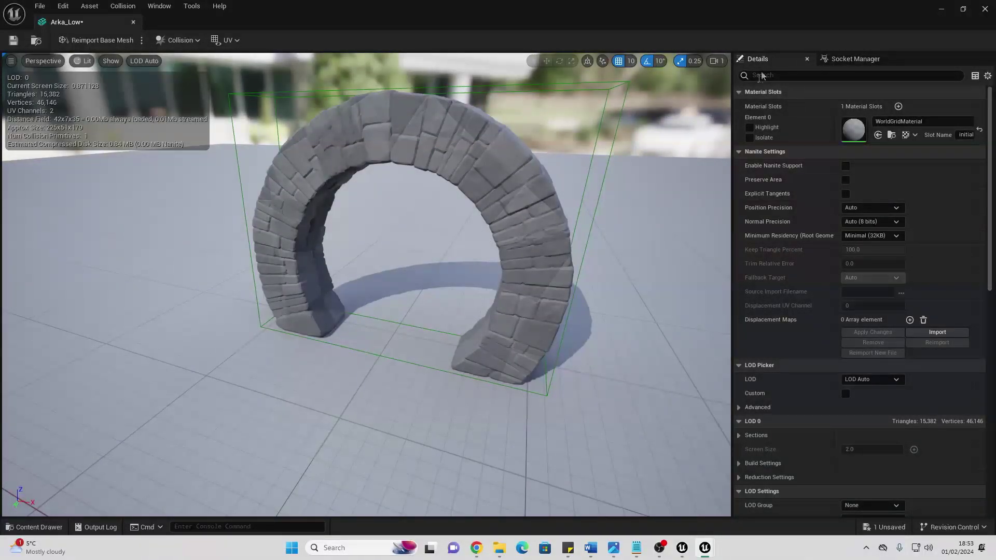
scroll(890, 325, down, 10)
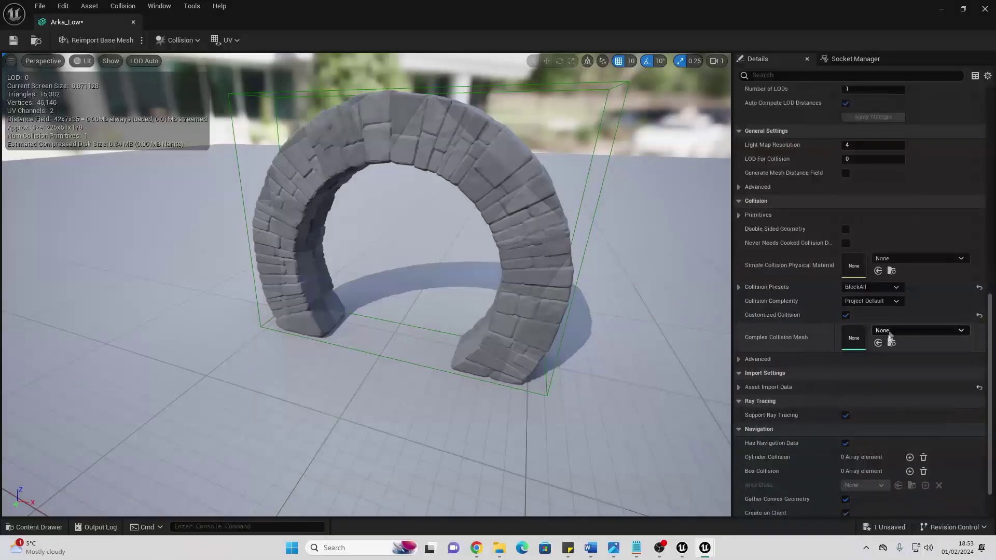
click(870, 301)
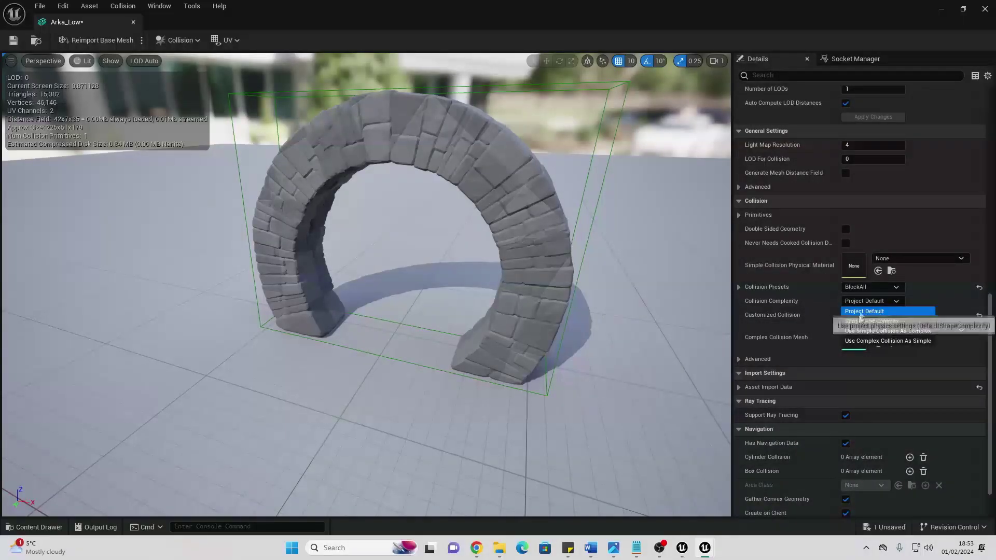
click(888, 341)
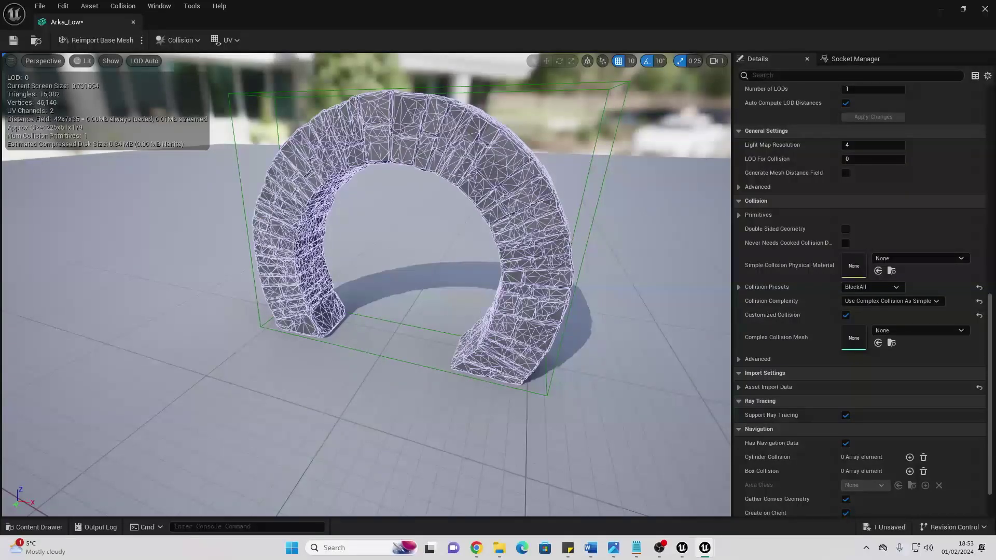
Step: Delete the simple collision box around the arch and save the Arka_Low mesh
click(609, 147)
key(Delete)
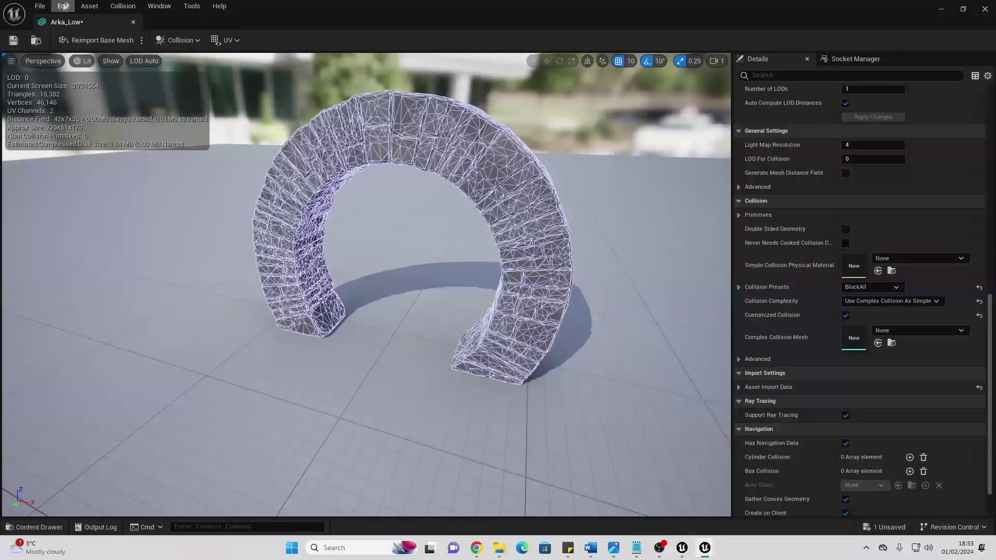
click(13, 40)
Step: Return to the level, play it, run the character through the stone arch to test its collision, and end the play session
click(941, 9)
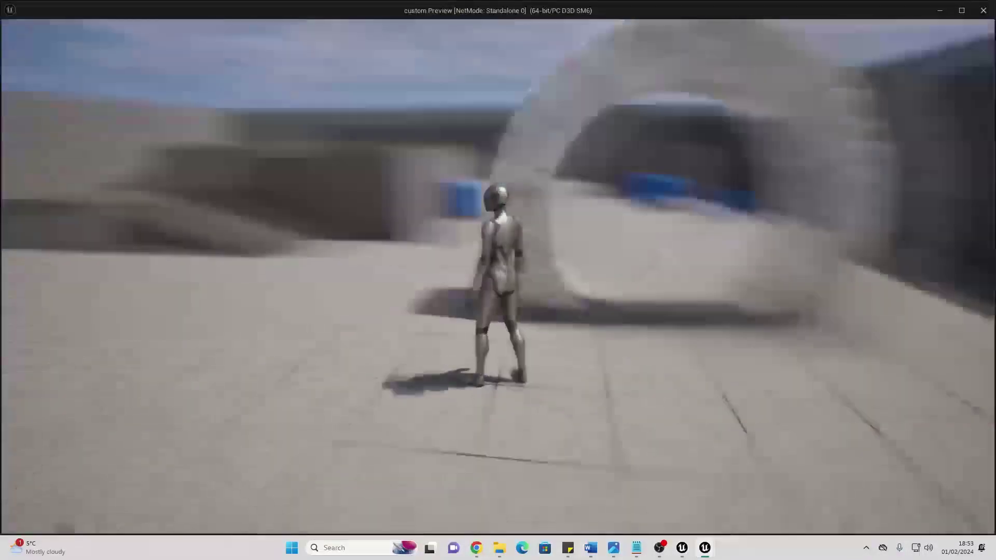
key(w)
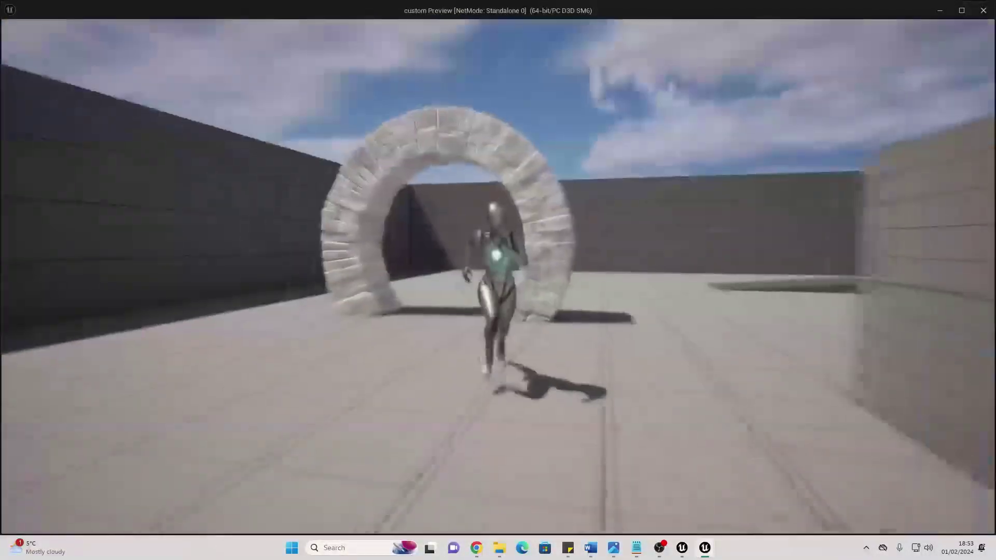
key(Escape)
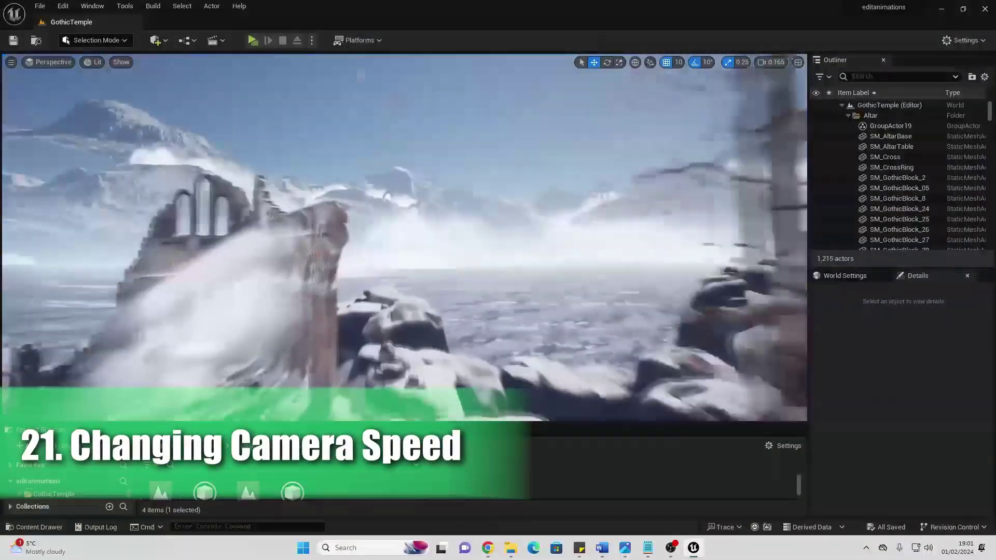
Step: Set the viewport camera speed to 5 in the GothicTemple level and fly over the scene at that speed
key(w)
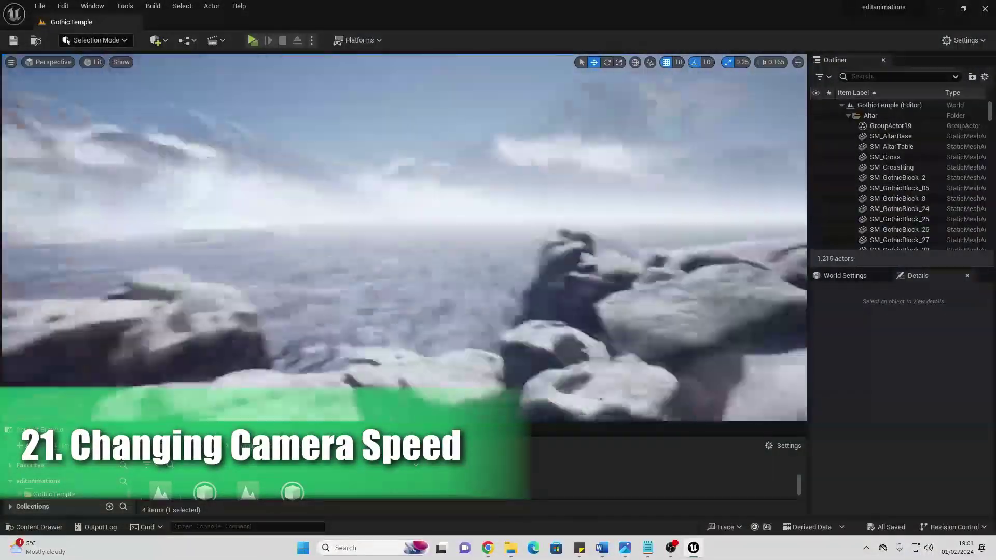
key(w)
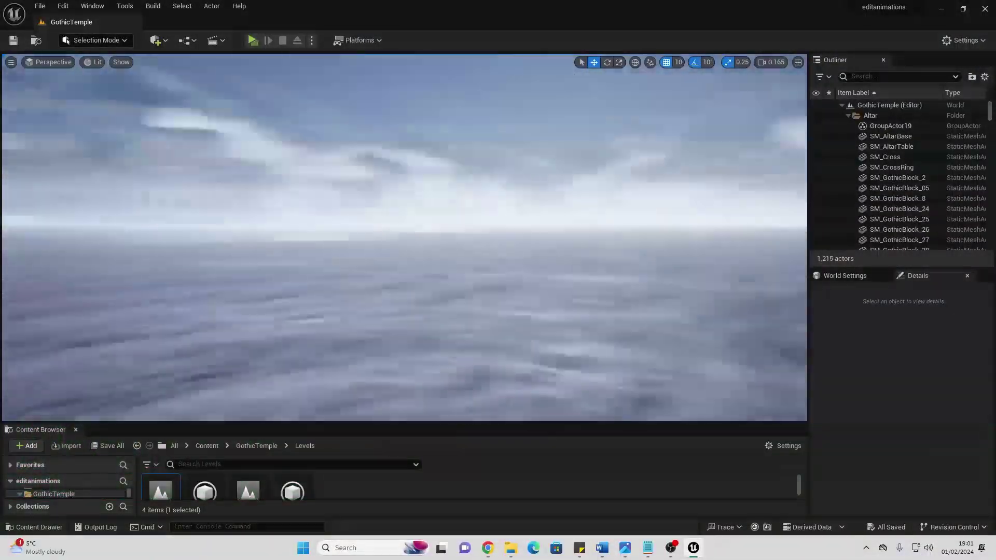
key(w)
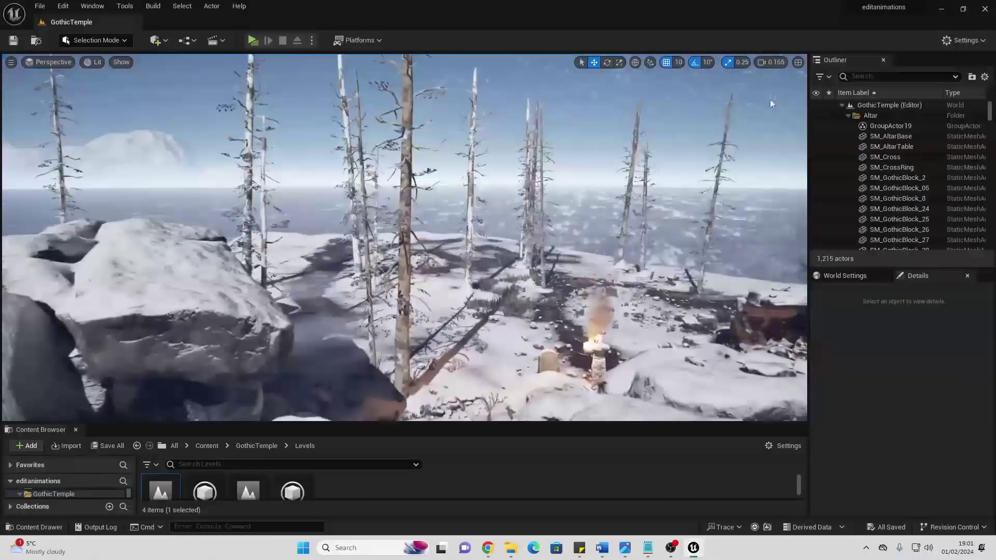
click(774, 66)
drag(765, 87, 810, 88)
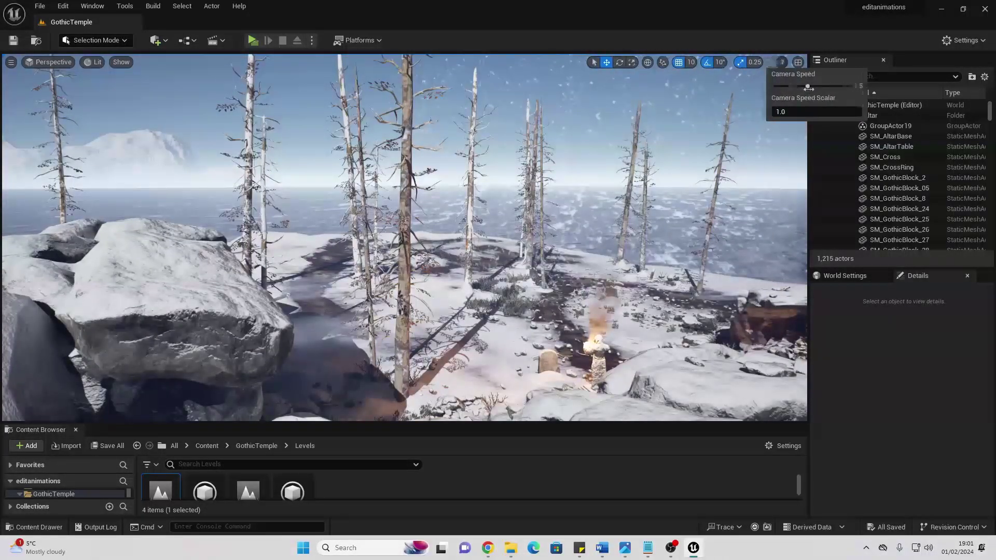
key(w)
right_drag(602, 162, 405, 115)
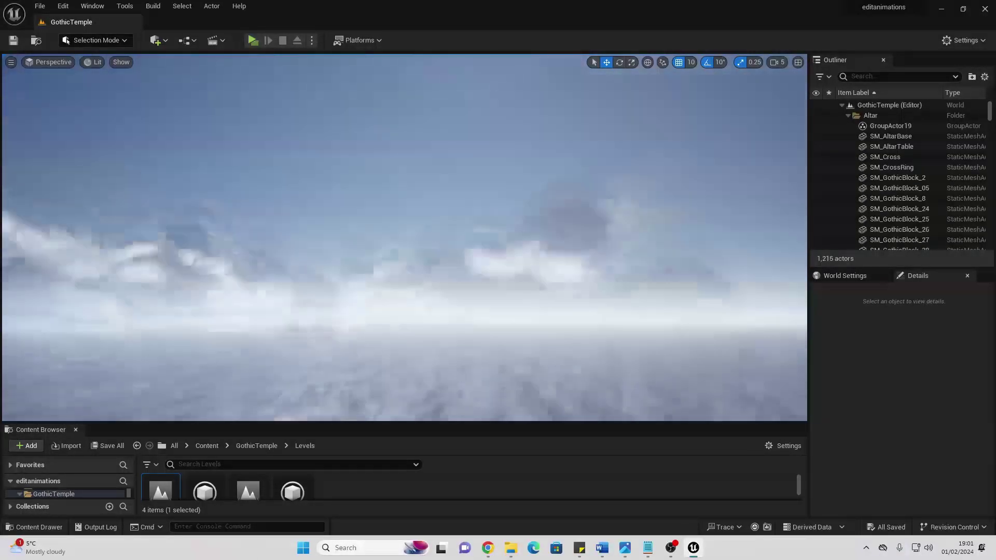
right_drag(404, 207, 311, 296)
Step: Lower the camera speed to 0.1 while flying through the level, and raise it again during the flight towards the island
scroll(332, 259, down, 5)
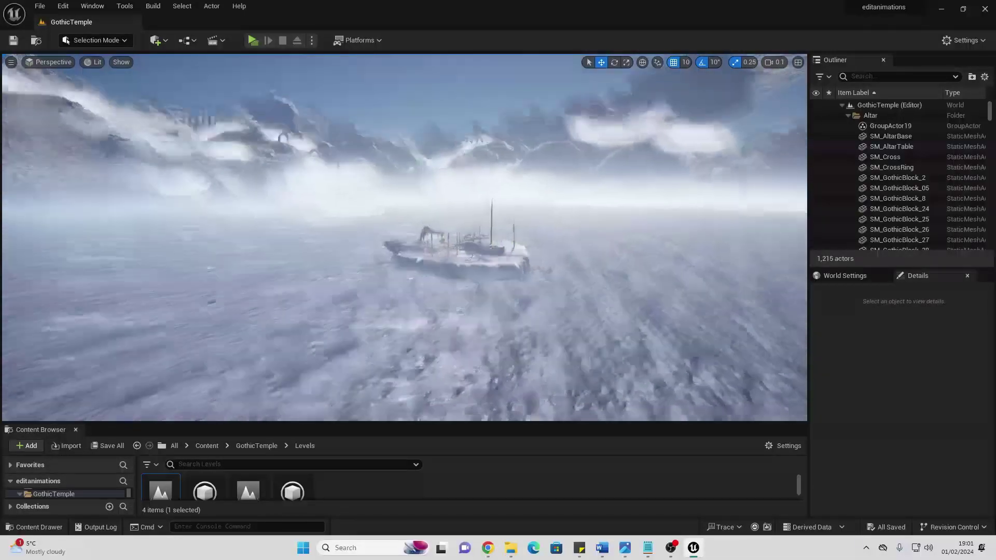
scroll(405, 238, up, 5)
right_drag(404, 237, 560, 243)
key(w)
scroll(405, 238, up, 8)
key(w)
right_drag(405, 238, 675, 267)
key(w)
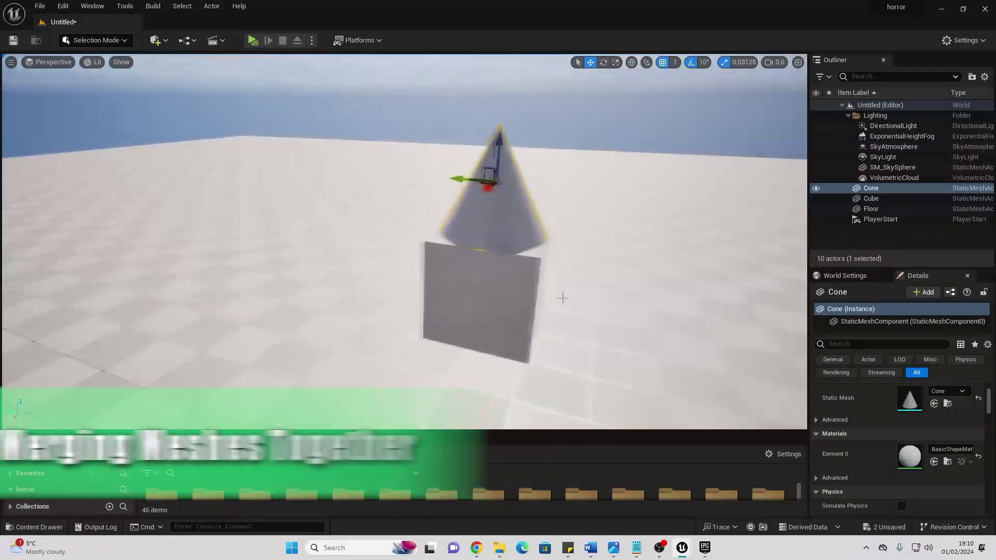
Step: Merge the cone and the cube into a single static mesh, saving it in the BasicShapes folder under the suggested name
click(522, 234)
click(533, 220)
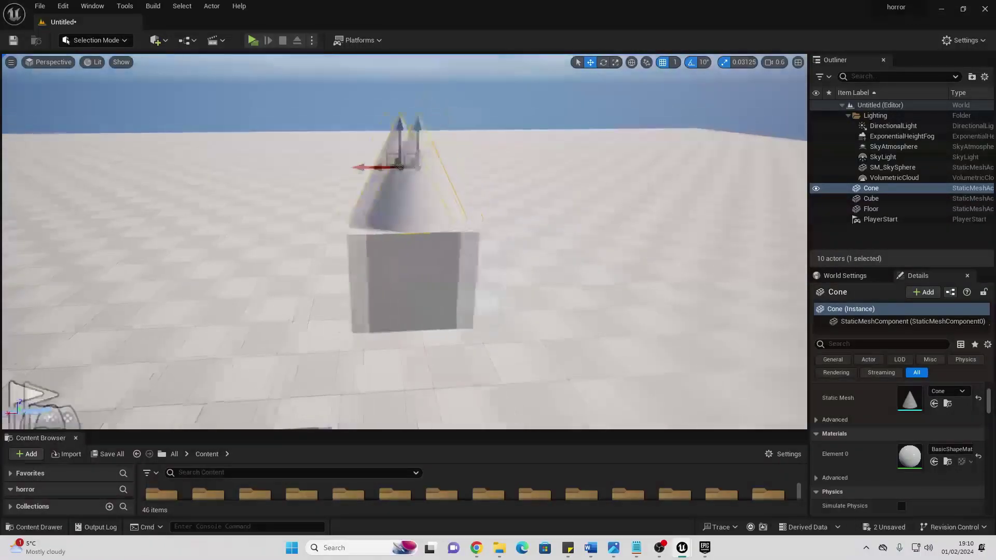
mouse_move(533, 221)
right_down()
mouse_move(623, 222)
mouse_move(542, 222)
right_up()
ctrl+click(403, 266)
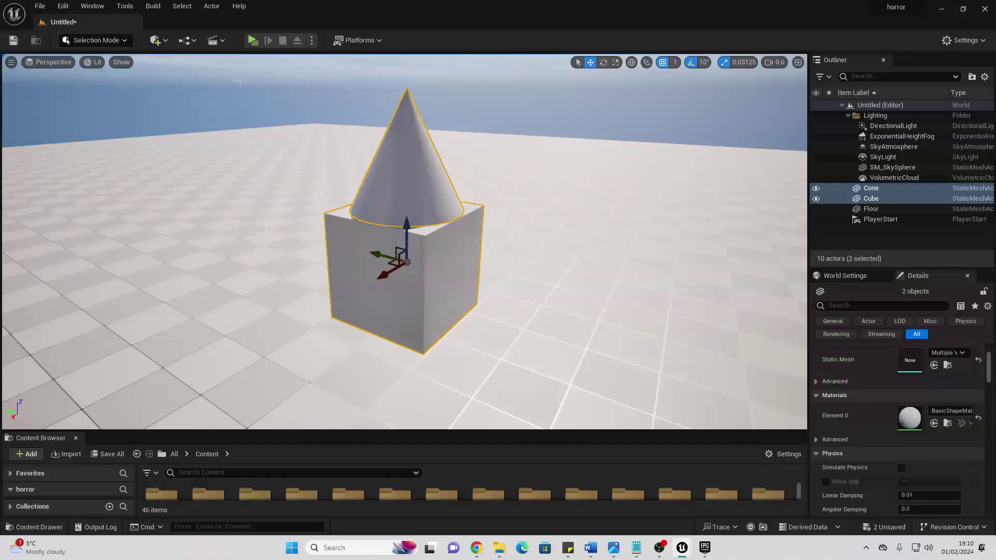
click(212, 6)
mouse_move(296, 307)
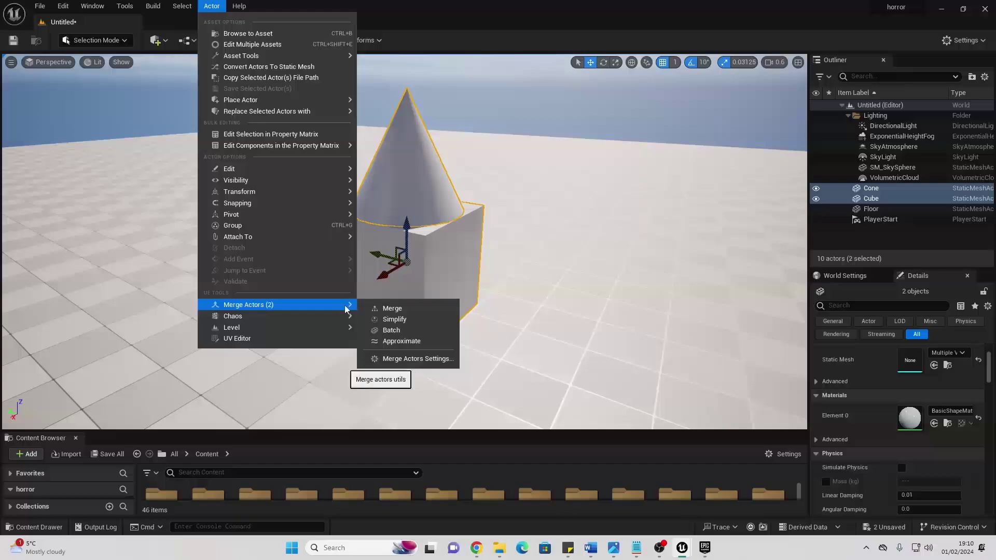
click(384, 309)
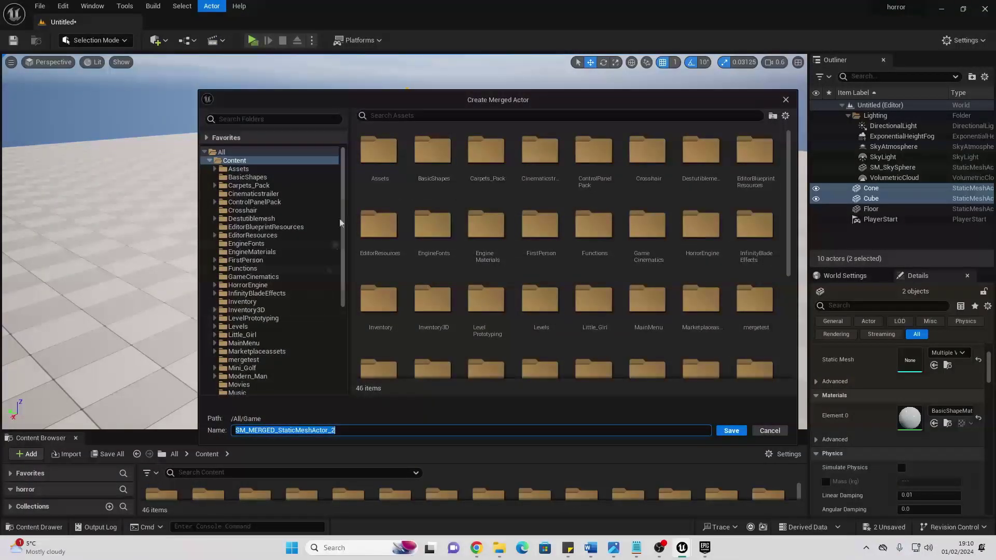
click(252, 177)
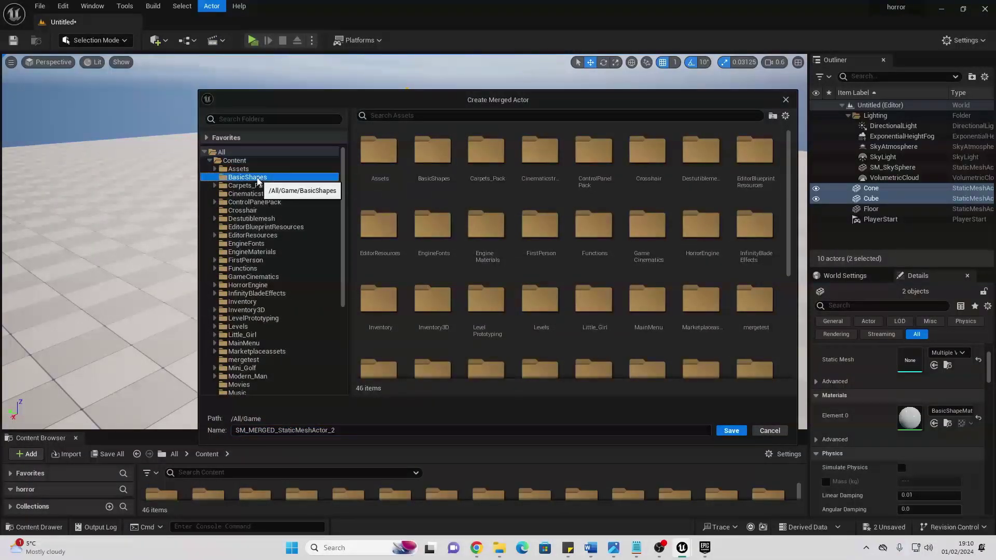
click(744, 430)
Step: Enlarge the content browser and place the merged cone-and-cube mesh in the level behind the original shapes
drag(356, 431, 356, 376)
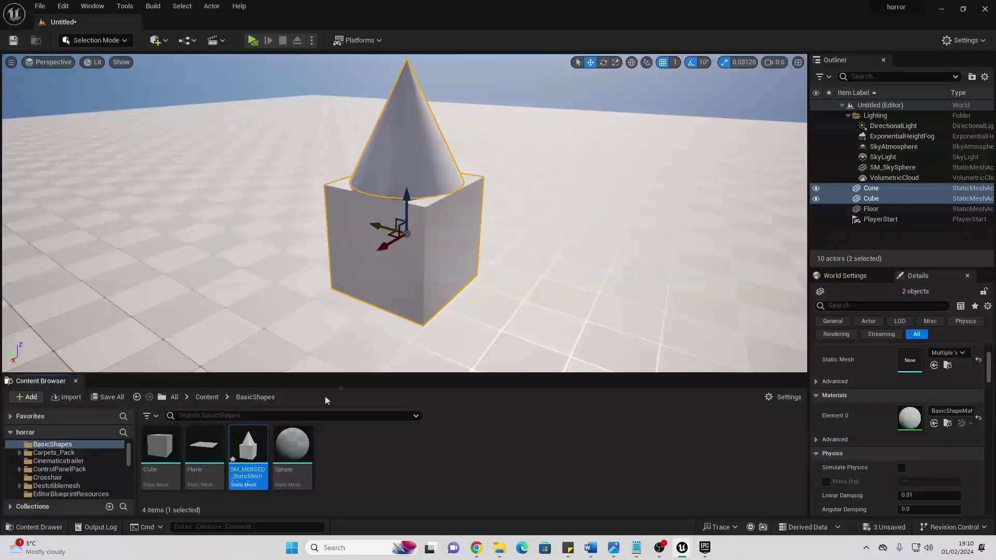
drag(252, 449, 610, 141)
right_drag(610, 141, 477, 229)
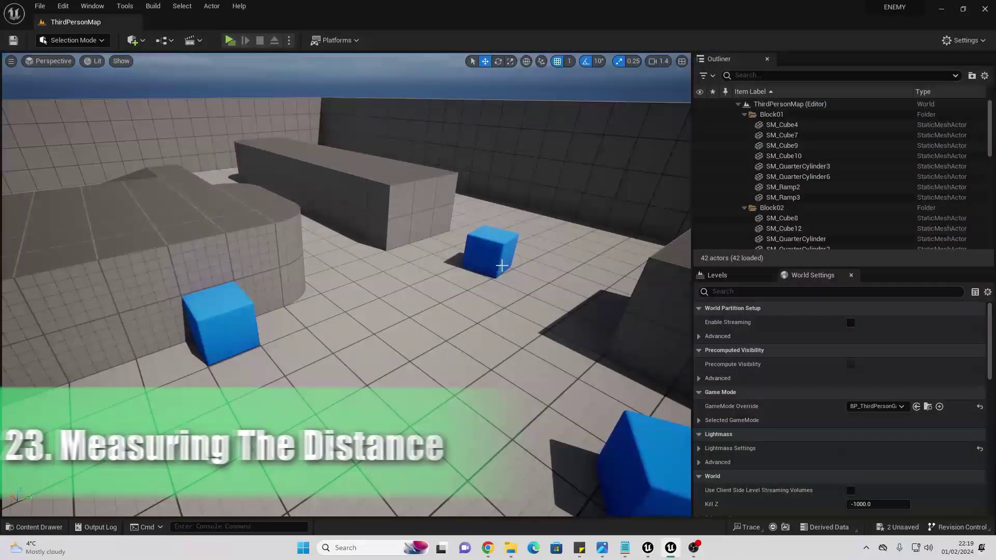
Step: Switch the viewport to the Top orthographic view and measure the distance between two of the small cubes
right_drag(498, 264, 467, 257)
right_drag(415, 188, 415, 189)
click(49, 61)
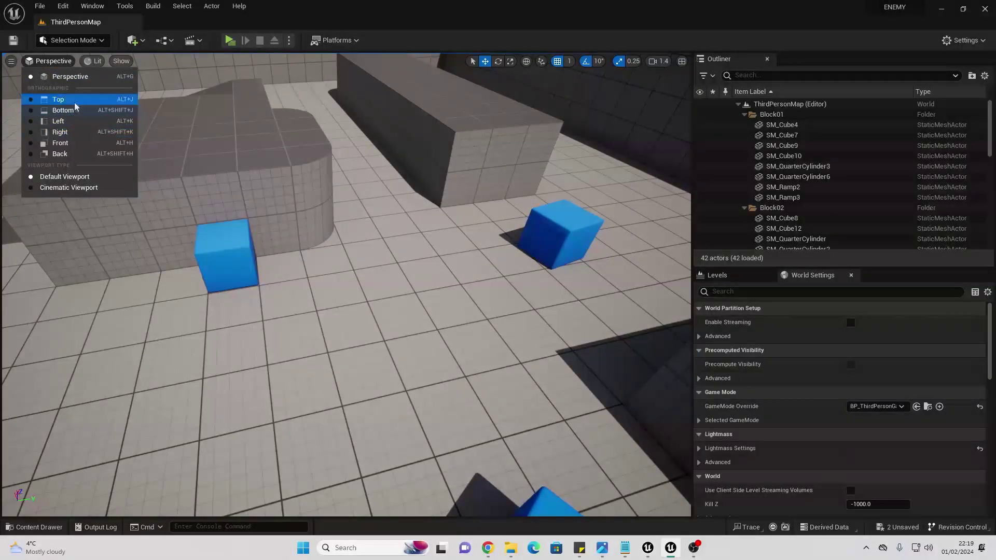
click(59, 99)
click(81, 62)
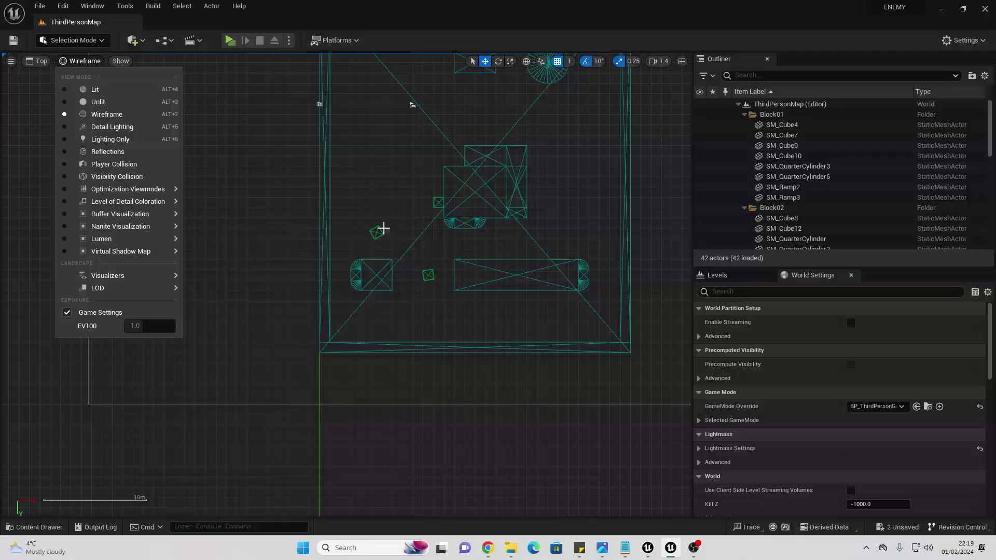
middle_drag(384, 228, 421, 218)
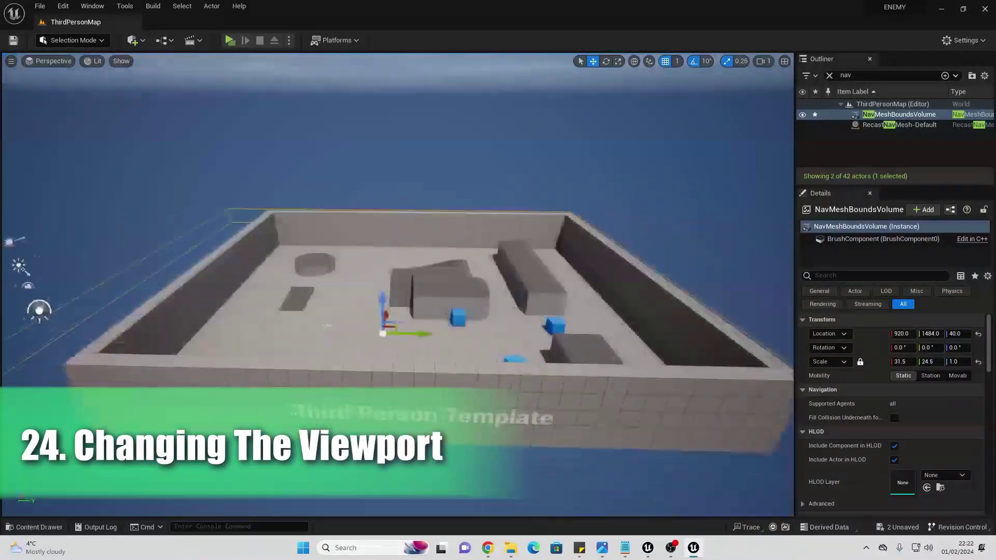
Step: Load the UE4 Classic Layout for the editor
right_drag(405, 207, 403, 176)
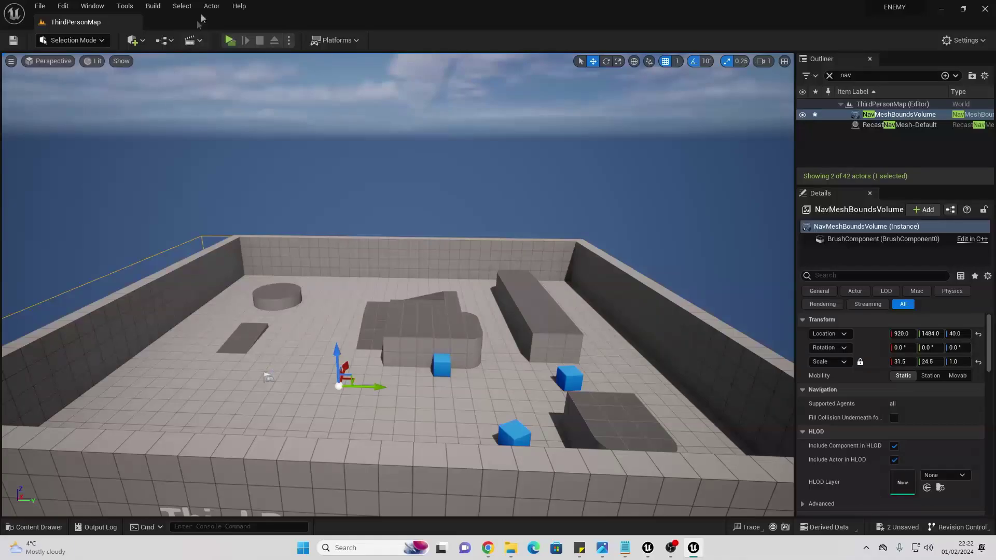
click(92, 9)
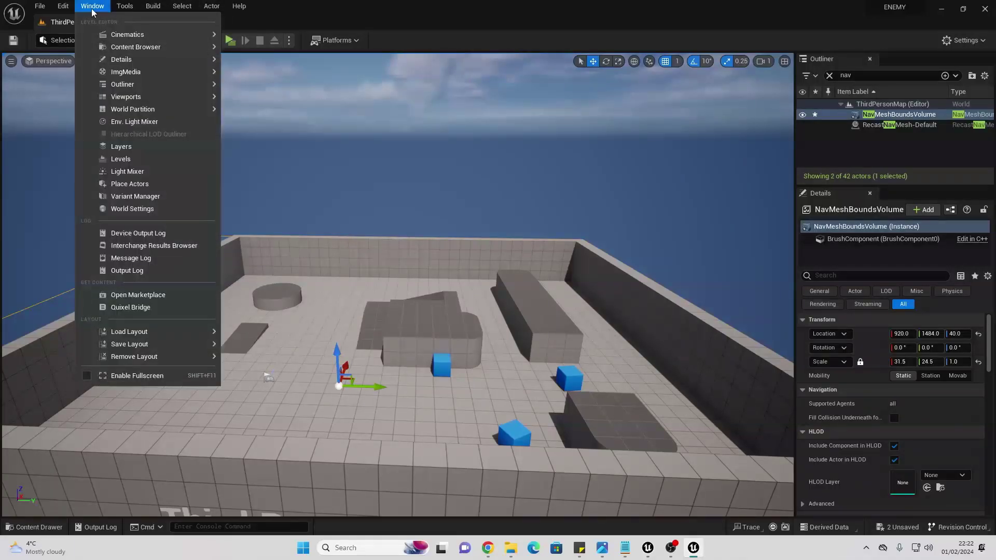
mouse_move(146, 333)
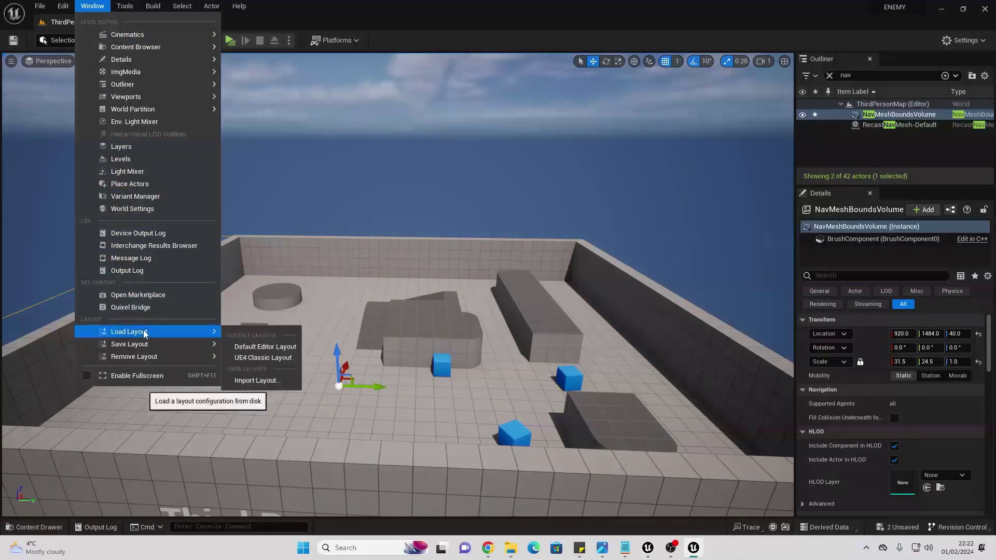
click(254, 358)
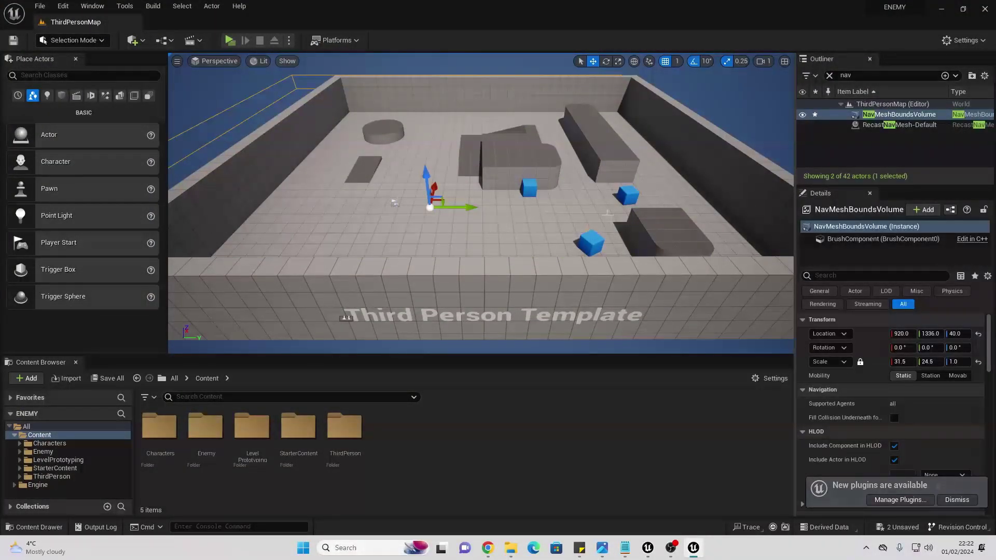
Step: Load the Default Editor Layout to restore the standard arrangement
click(93, 7)
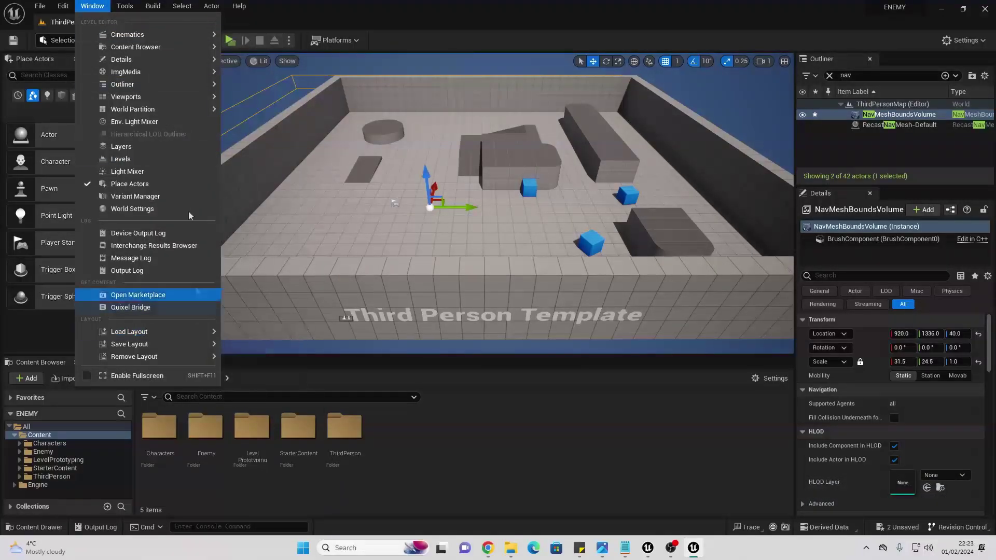
mouse_move(155, 59)
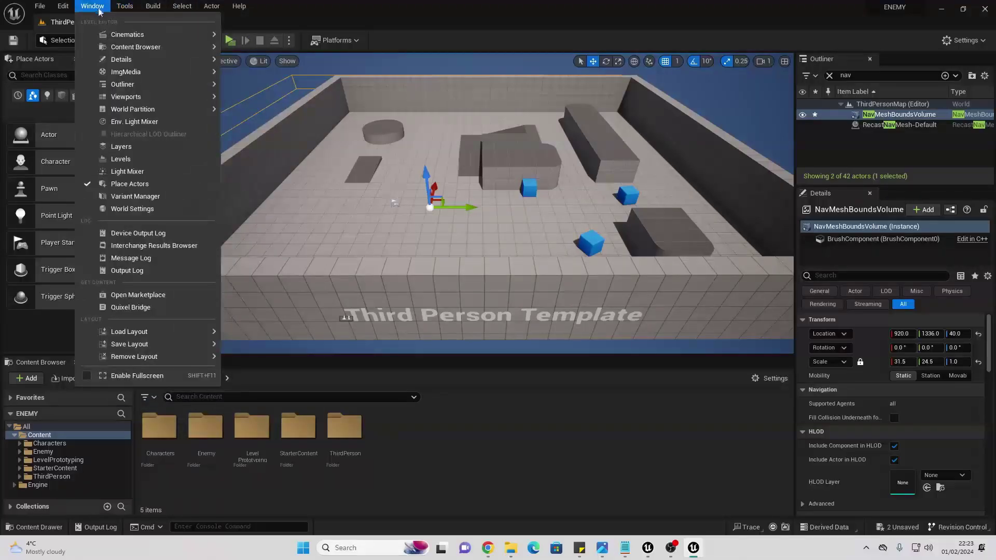
mouse_move(156, 332)
click(265, 346)
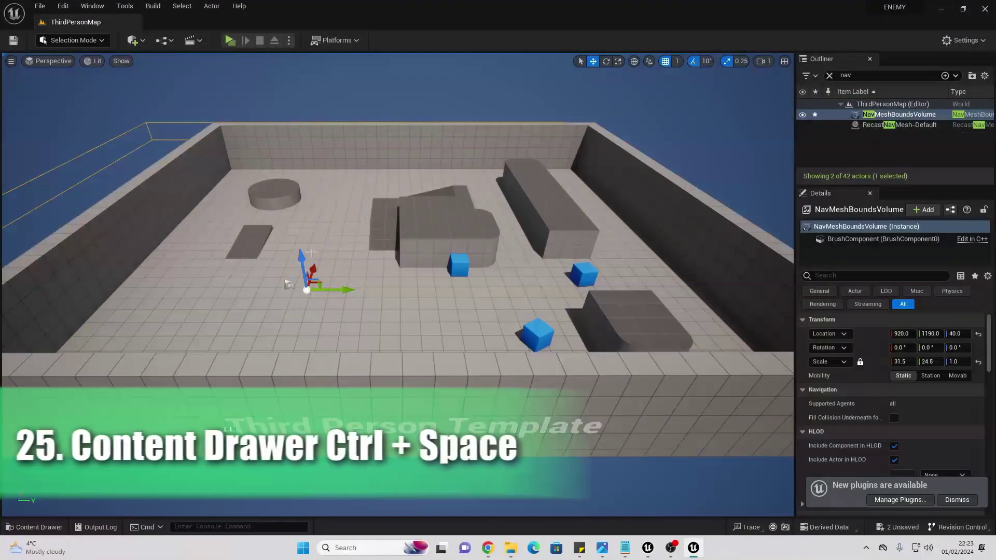
Step: Open the content drawer, dock it in the layout, and close the docked content browser
key(ctrl+space)
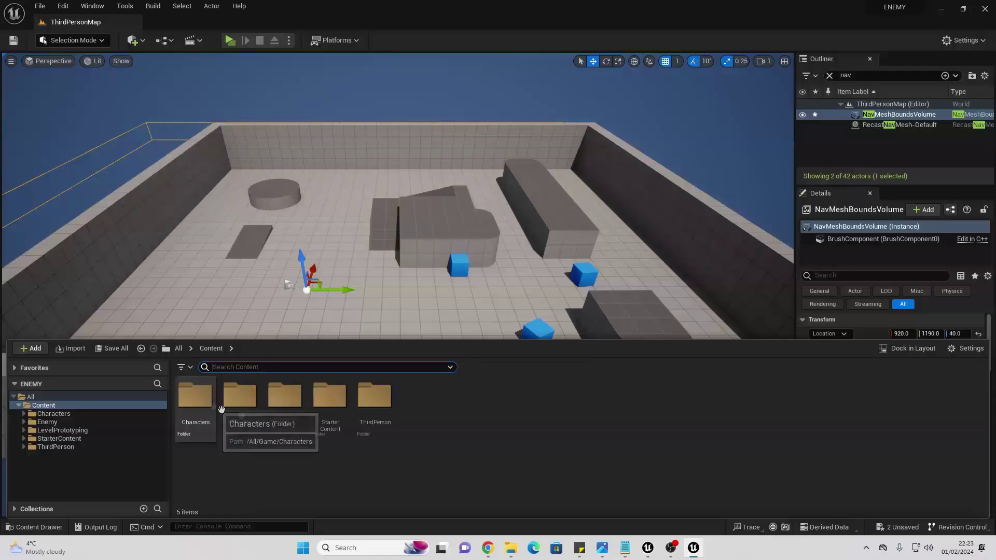
click(908, 349)
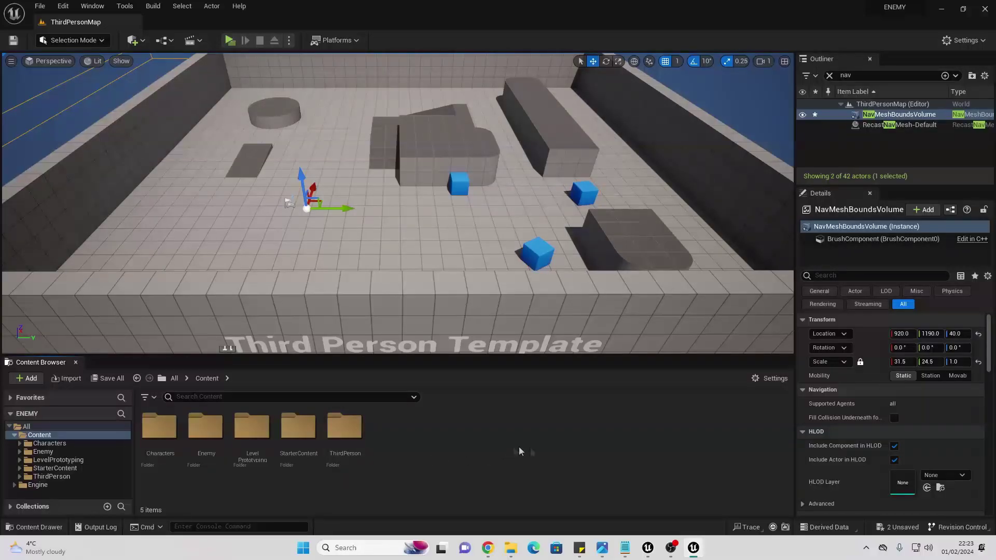
click(76, 362)
Step: Open the content drawer again over the full-height viewport
right_drag(330, 375, 335, 352)
key(w)
key(w)
key(d)
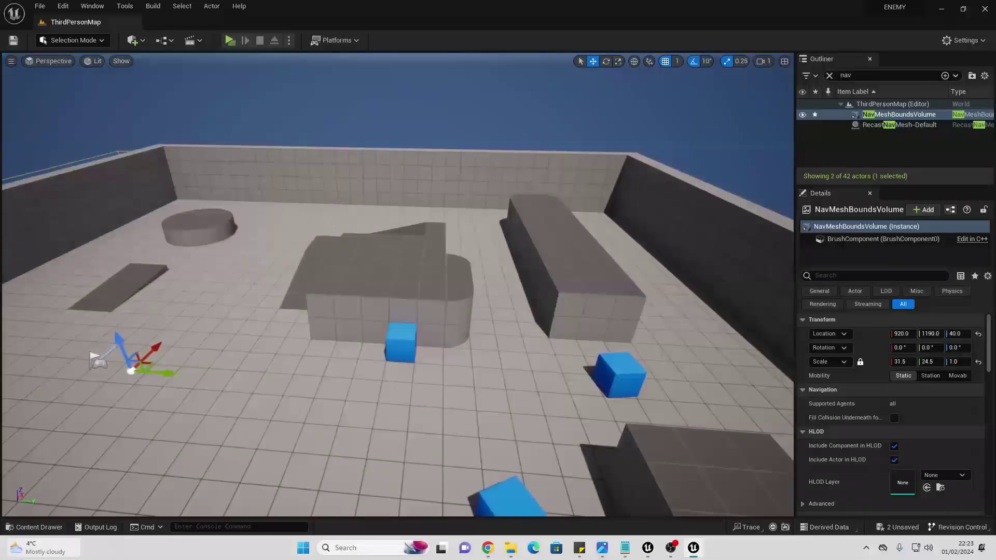
click(35, 527)
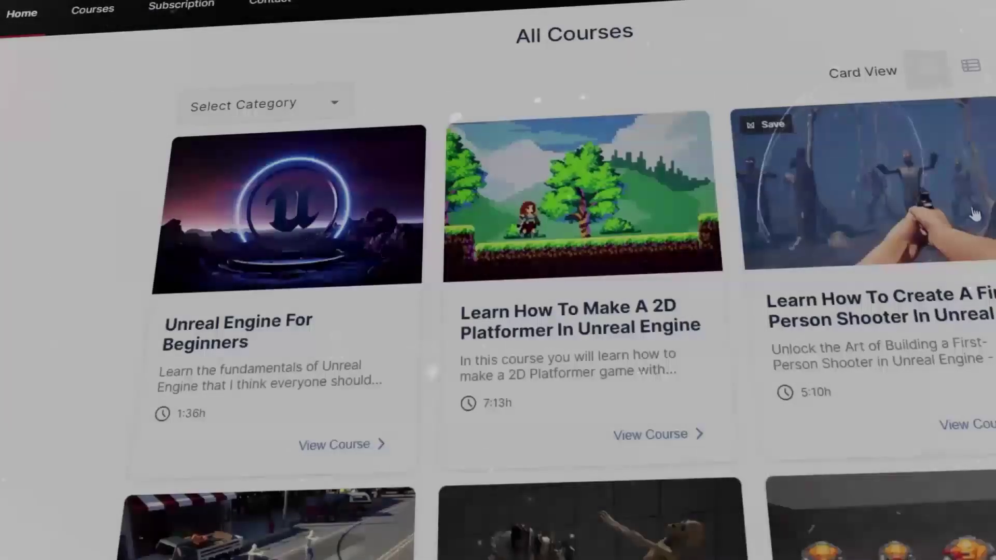
scroll(900, 193, down, 5)
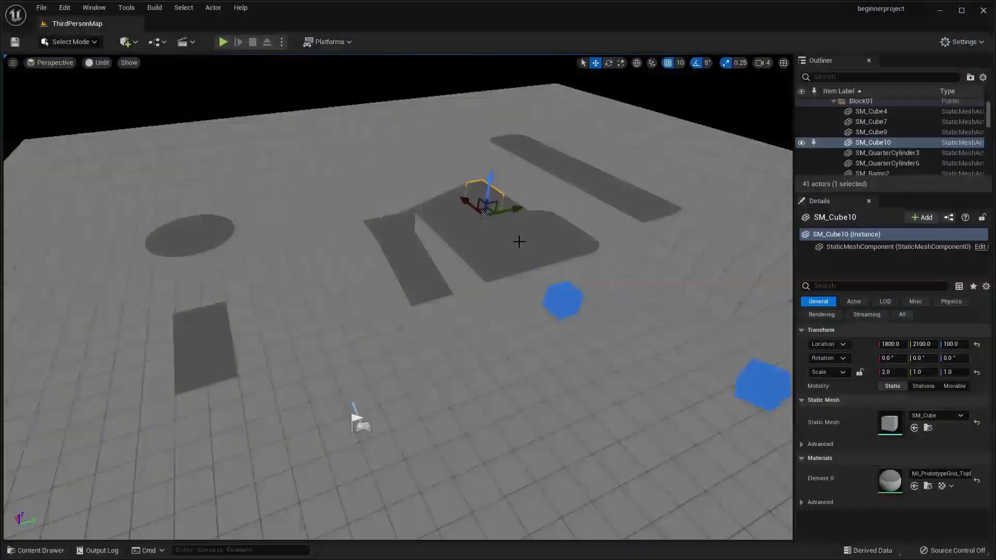
key(alt+j)
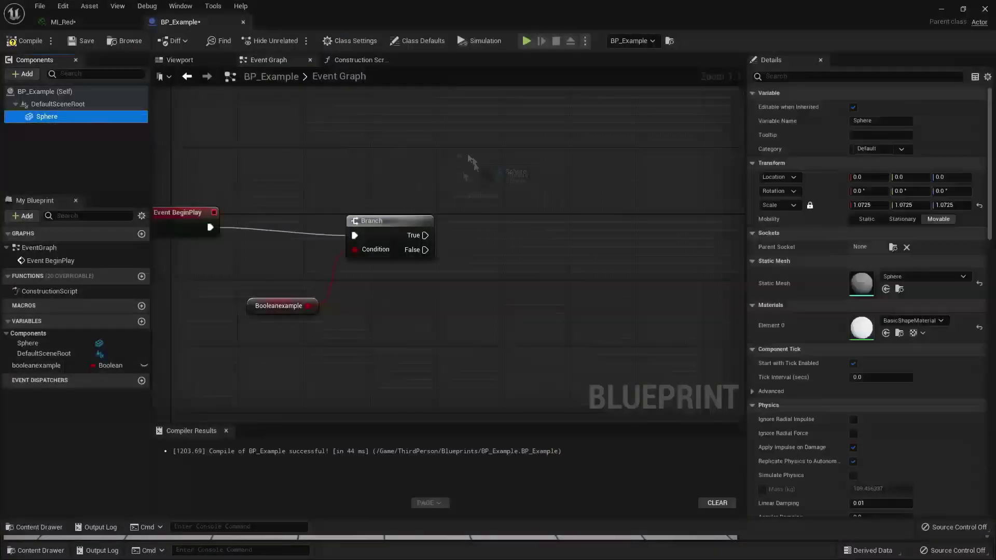
drag(456, 153, 530, 151)
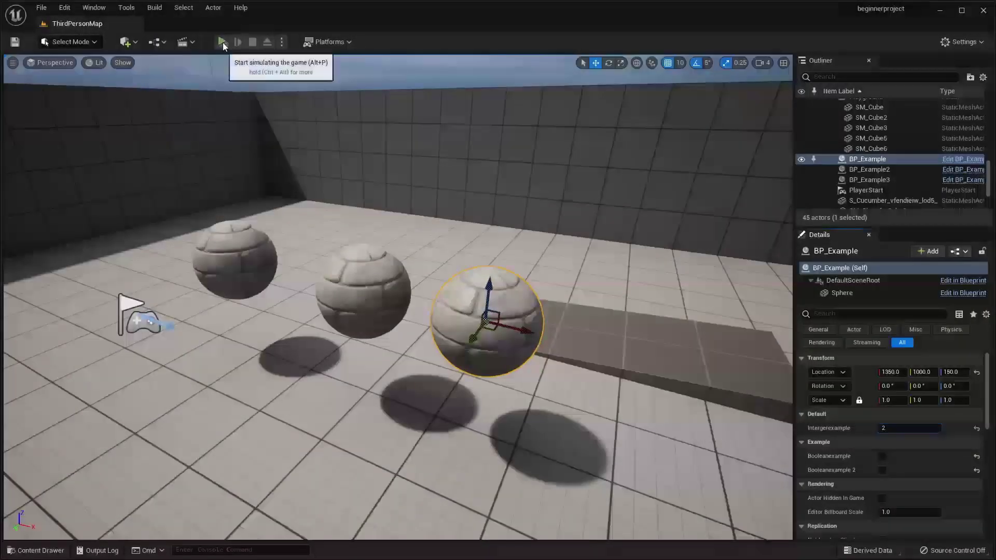